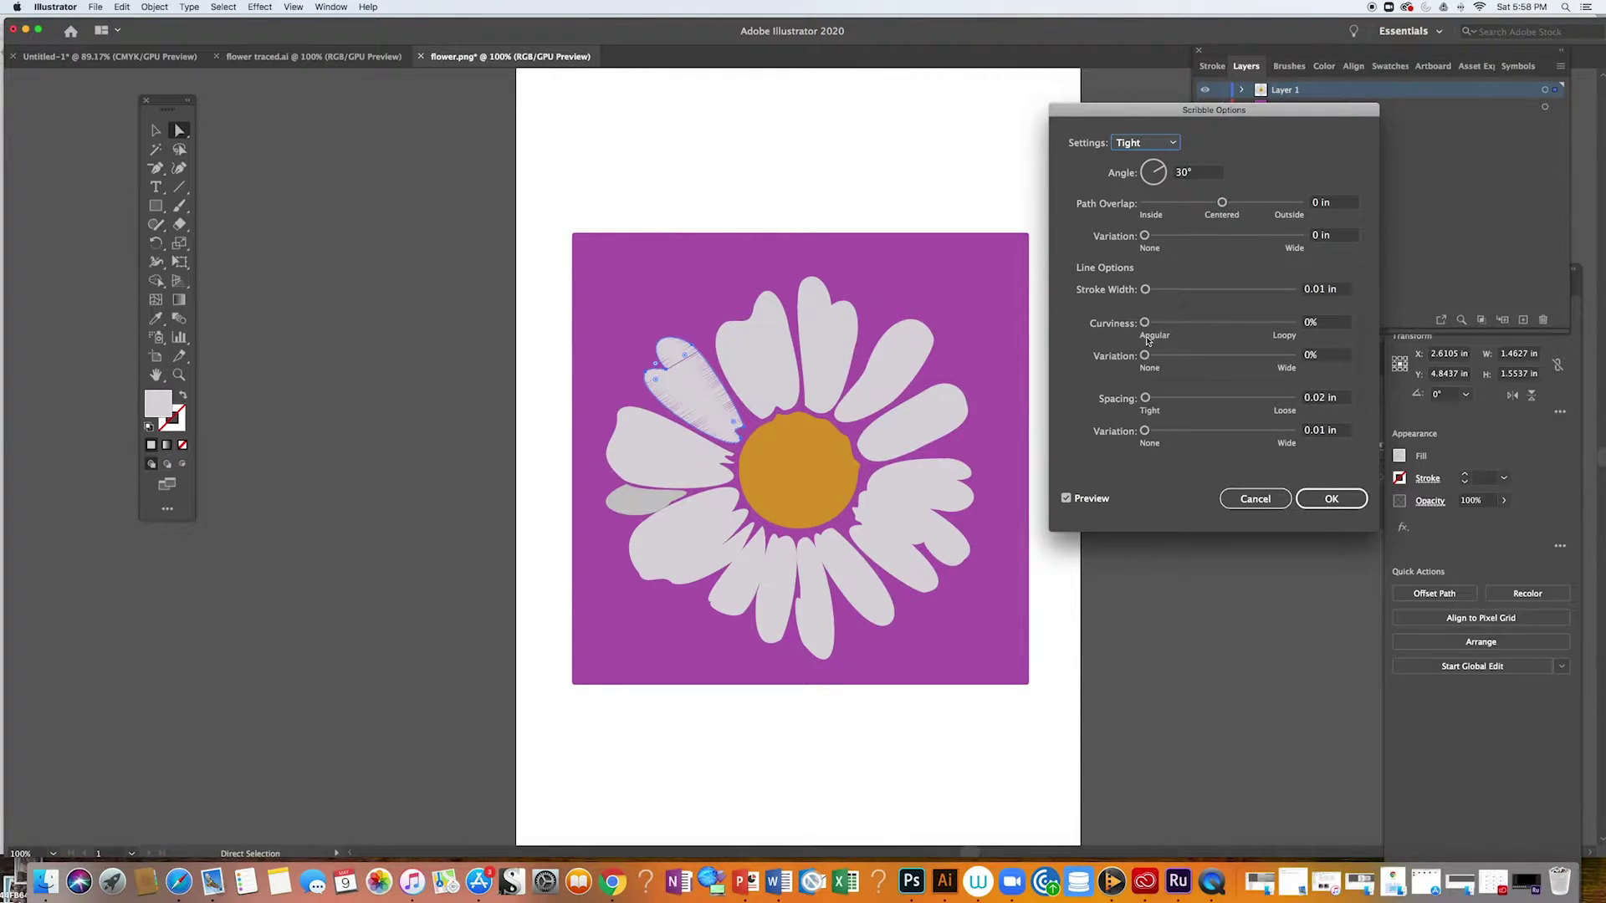
Set the Scribble stroke width to 0.03 in and the spacing to 0.05 in for the flower's upper-left petal.
{"action": "left_click_drag", "start_coordinate": [1145, 290], "coordinate": [1149, 291]}
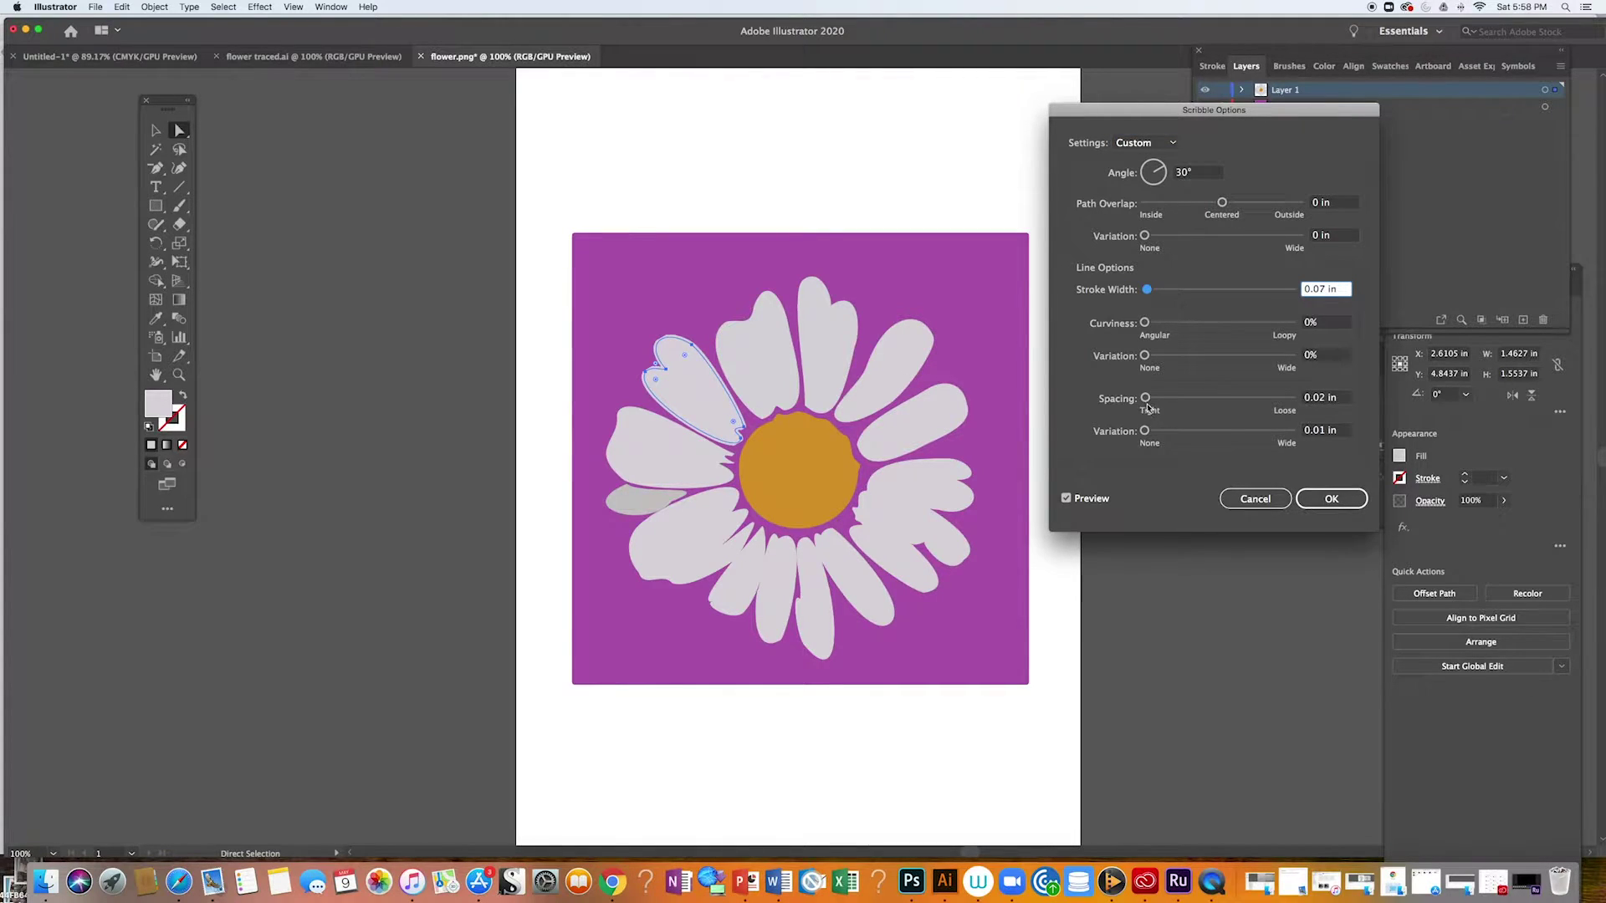
{"action": "left_click_drag", "start_coordinate": [1145, 399], "coordinate": [1146, 400]}
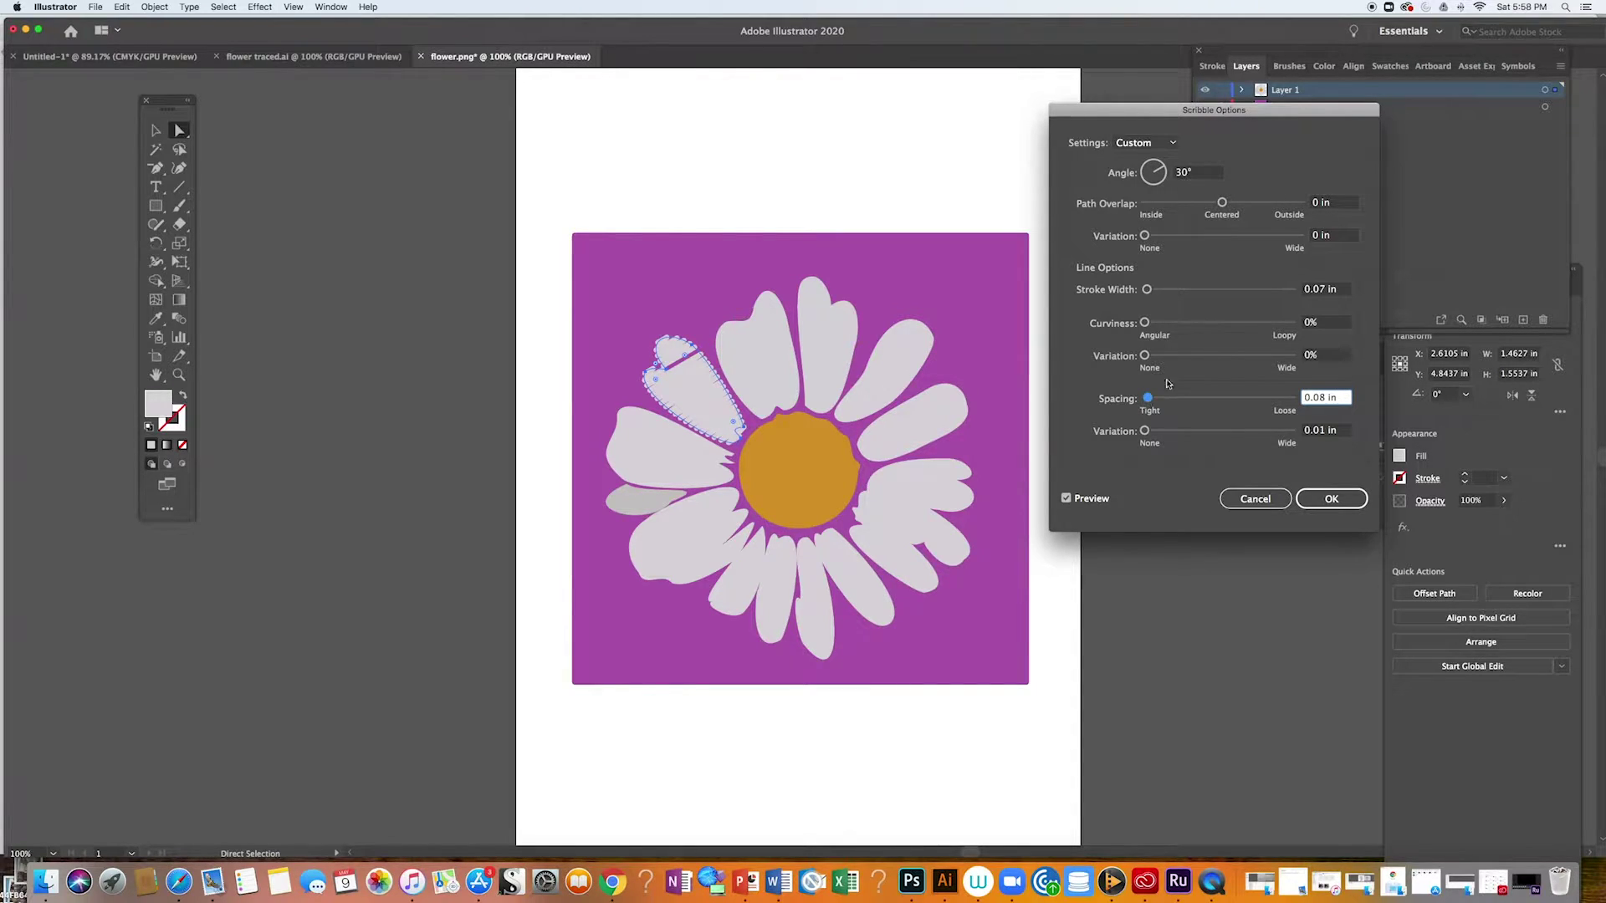
{"action": "left_click", "coordinate": [1321, 289]}
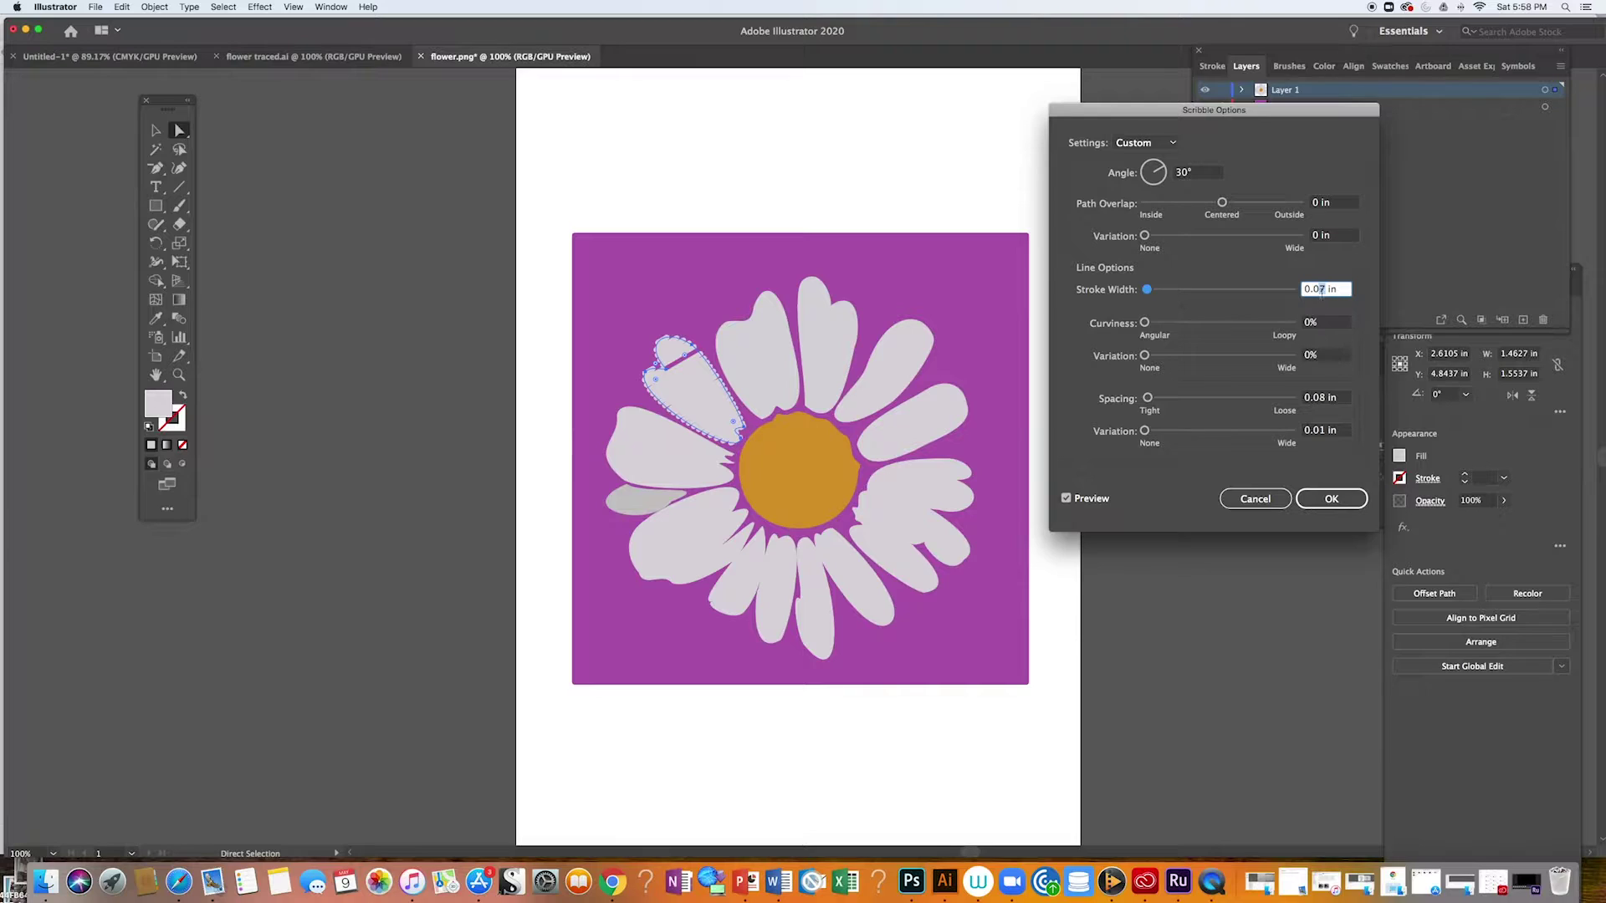
{"action": "type", "text": "3"}
{"action": "left_click", "coordinate": [1339, 399]}
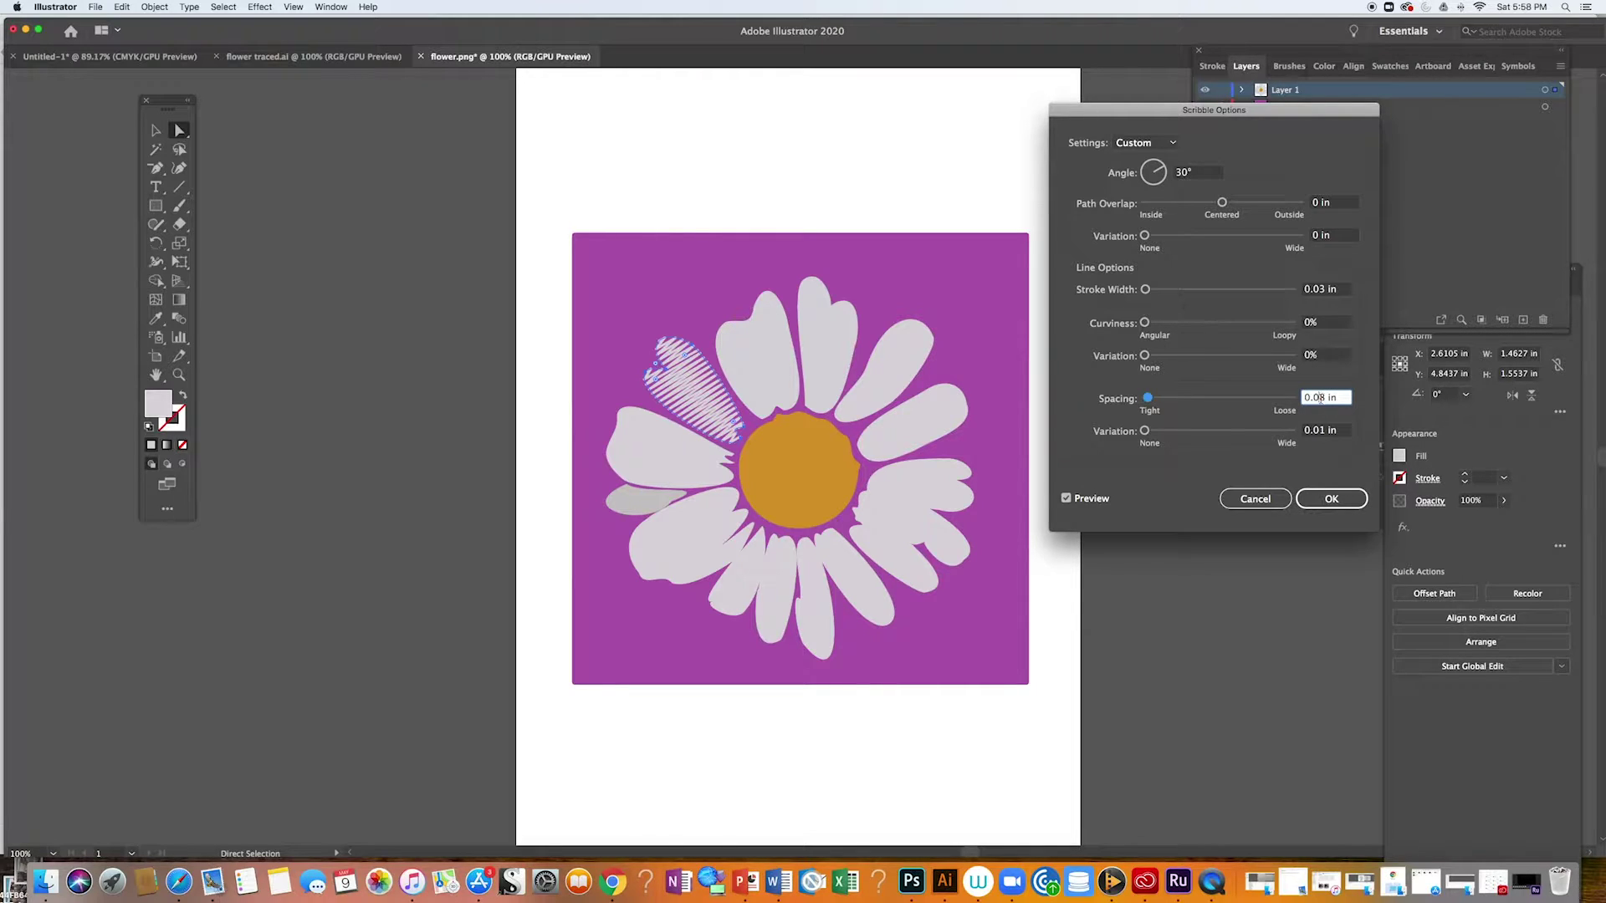
{"action": "type", "text": "4"}
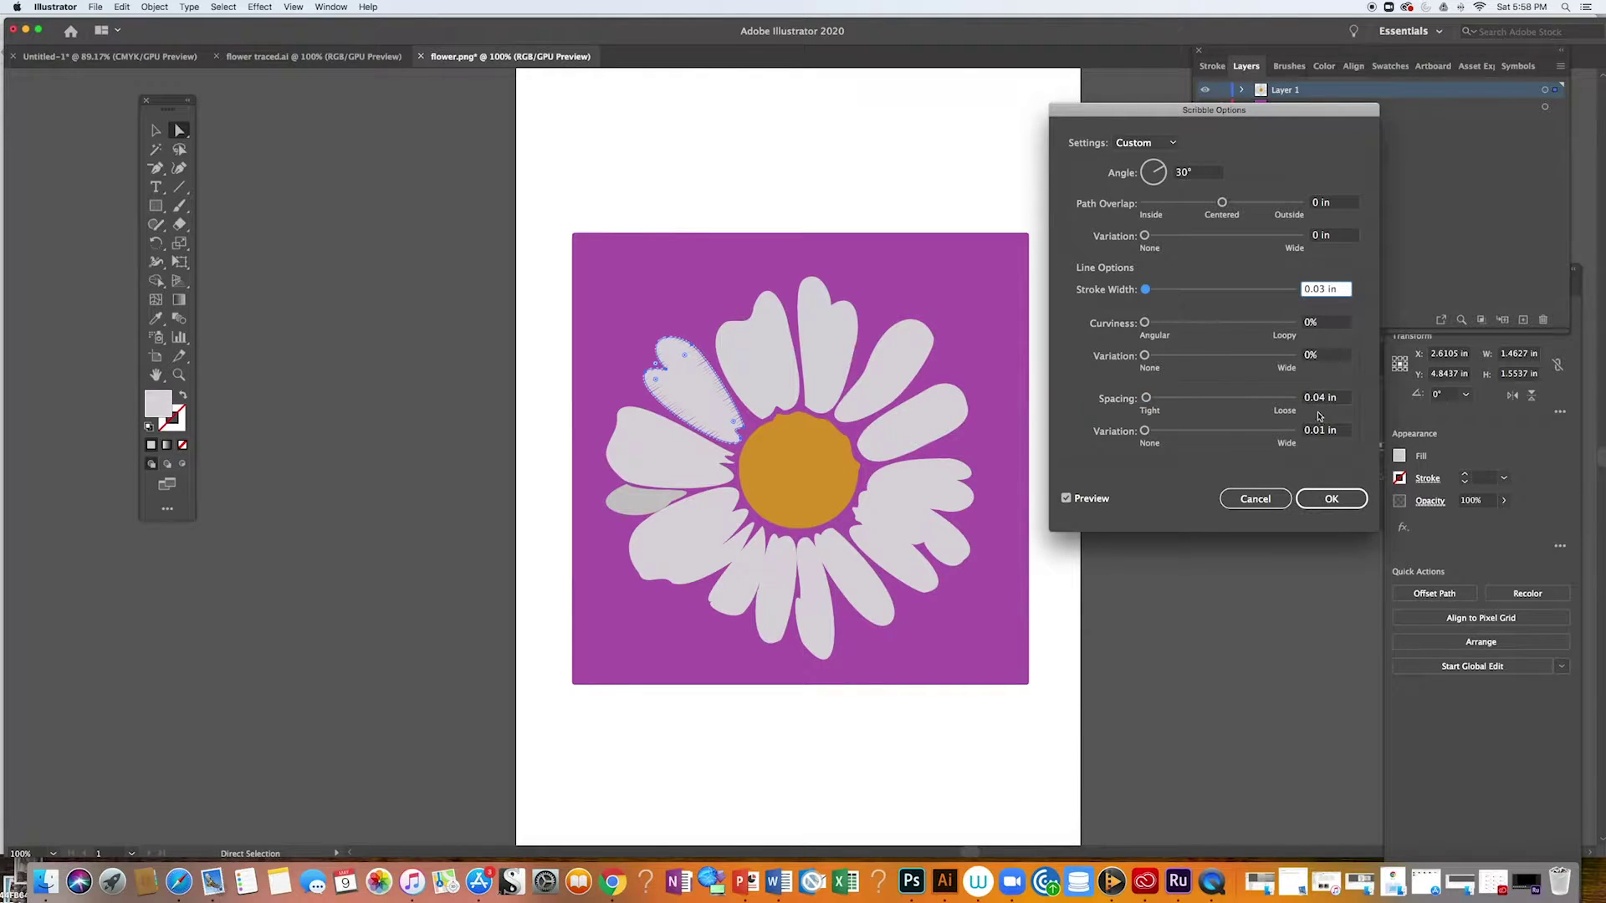
{"action": "double_click", "coordinate": [1324, 400]}
{"action": "left_click", "coordinate": [1323, 398]}
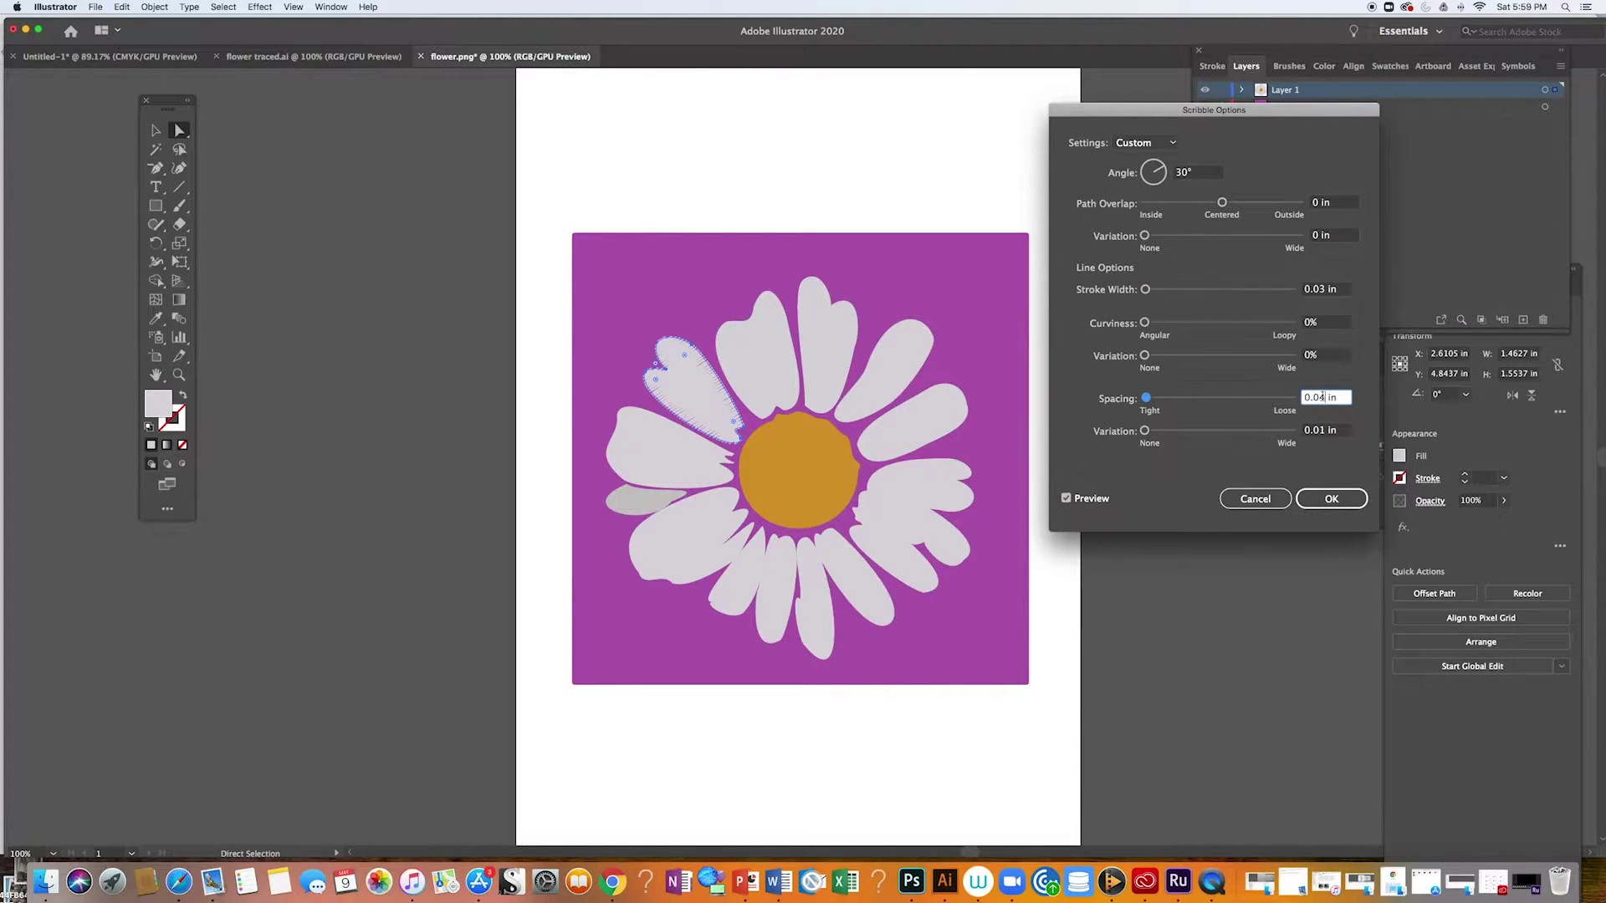
{"action": "key", "text": "BackSpace"}
{"action": "type", "text": "5"}
{"action": "left_click", "coordinate": [1342, 289]}
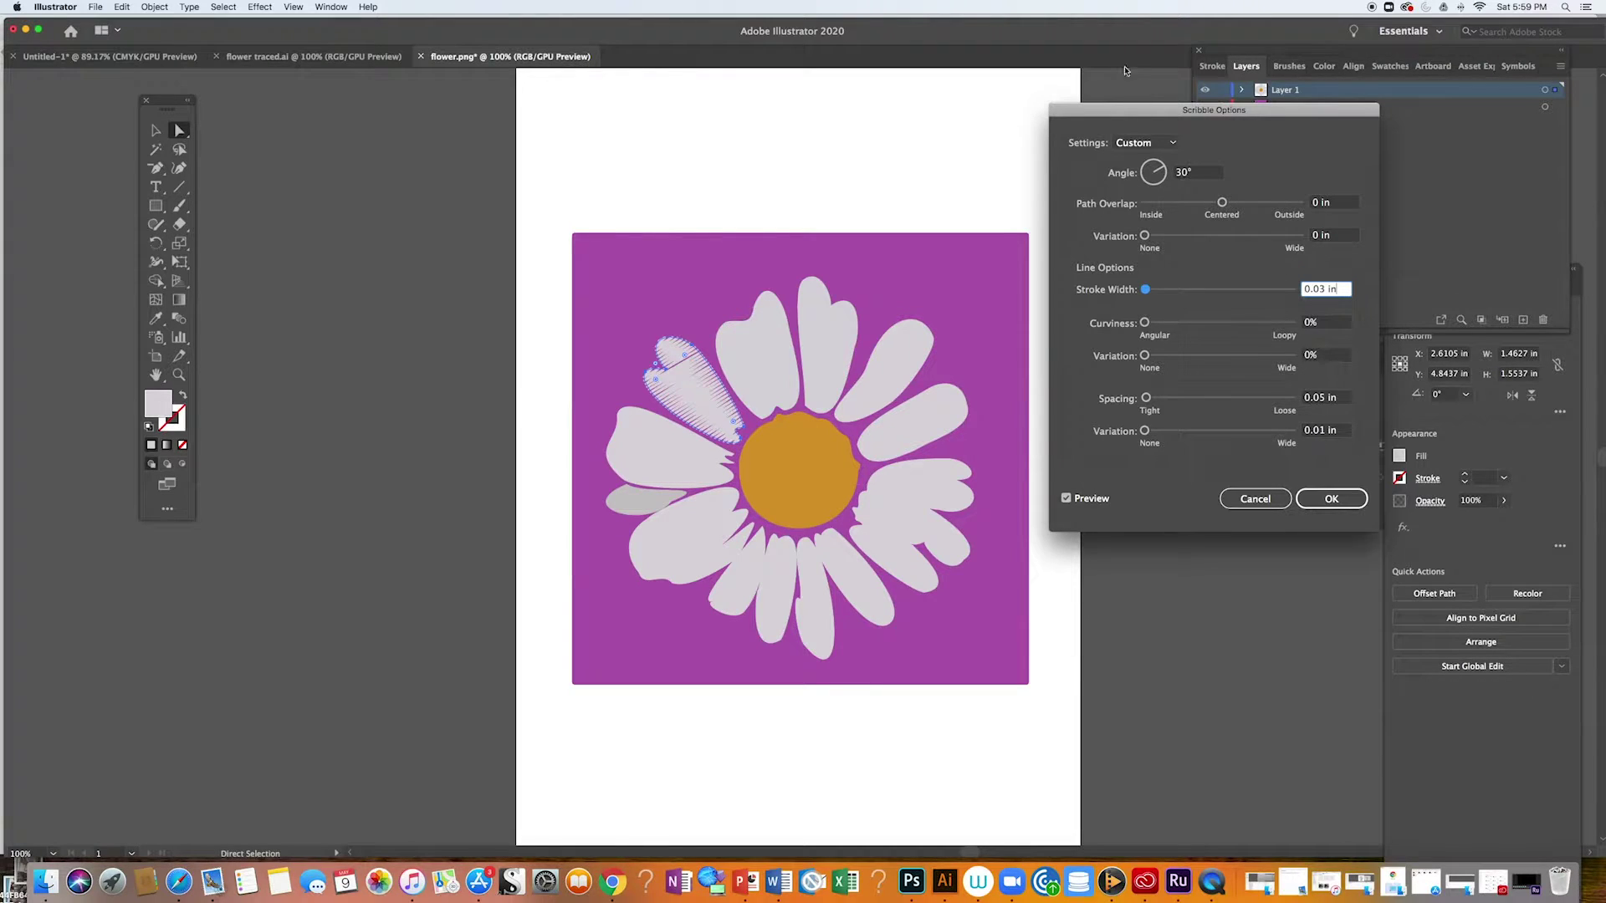
Set the scribble angle to 43°, apply the effect to the upper-left petal and deselect it.
{"action": "left_click", "coordinate": [1161, 168]}
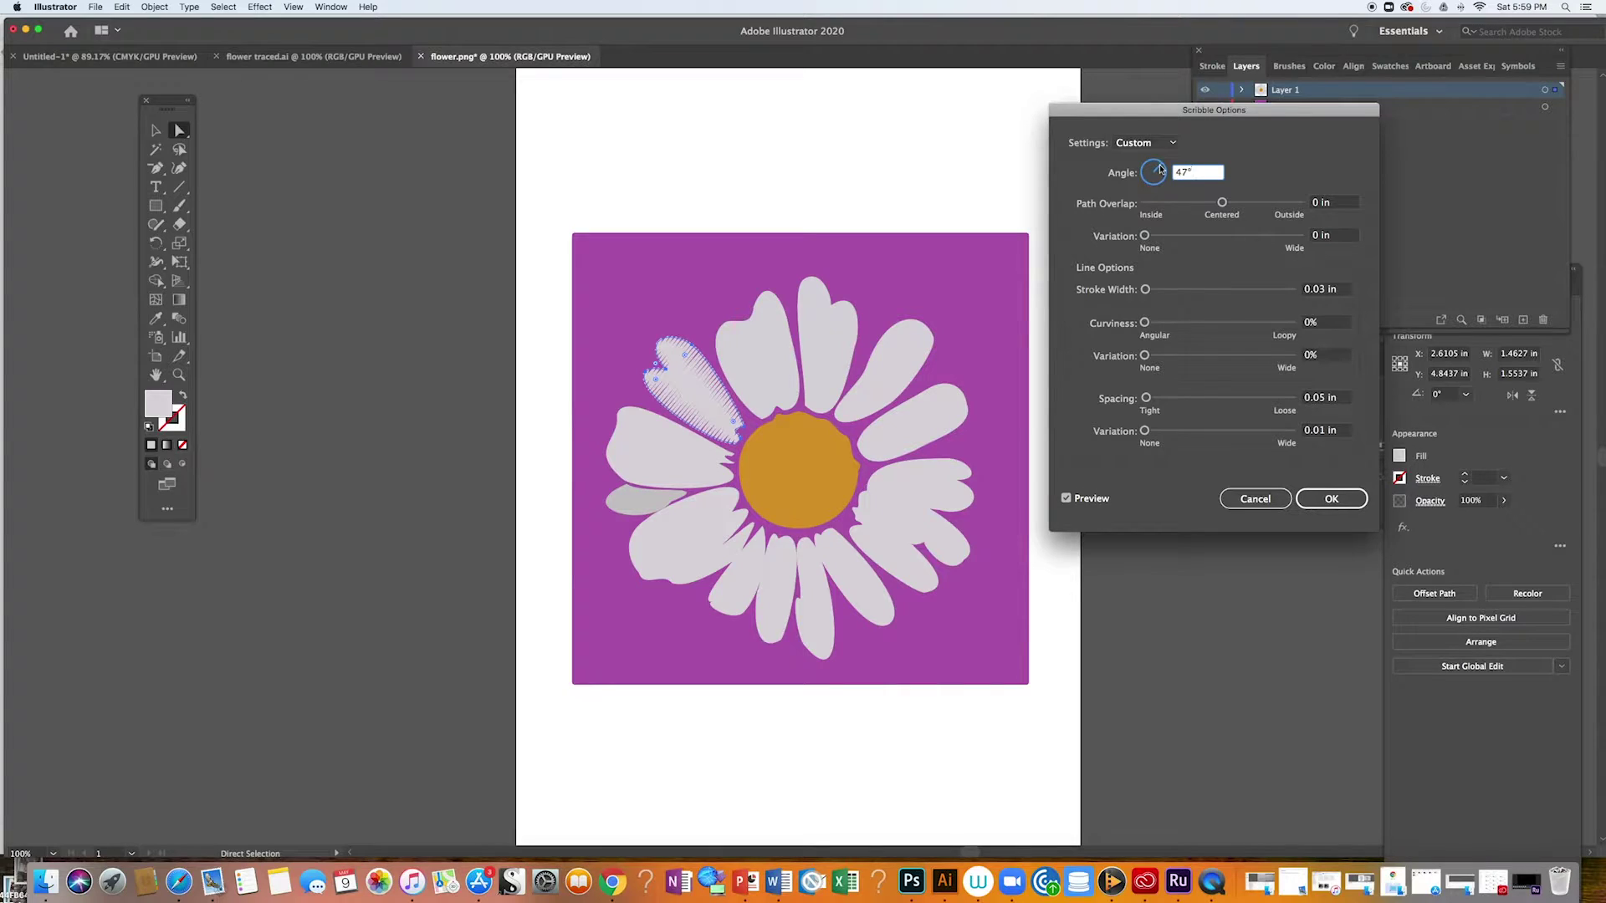
{"action": "left_click", "coordinate": [1163, 168]}
{"action": "left_click", "coordinate": [1332, 500]}
{"action": "left_click", "coordinate": [405, 613]}
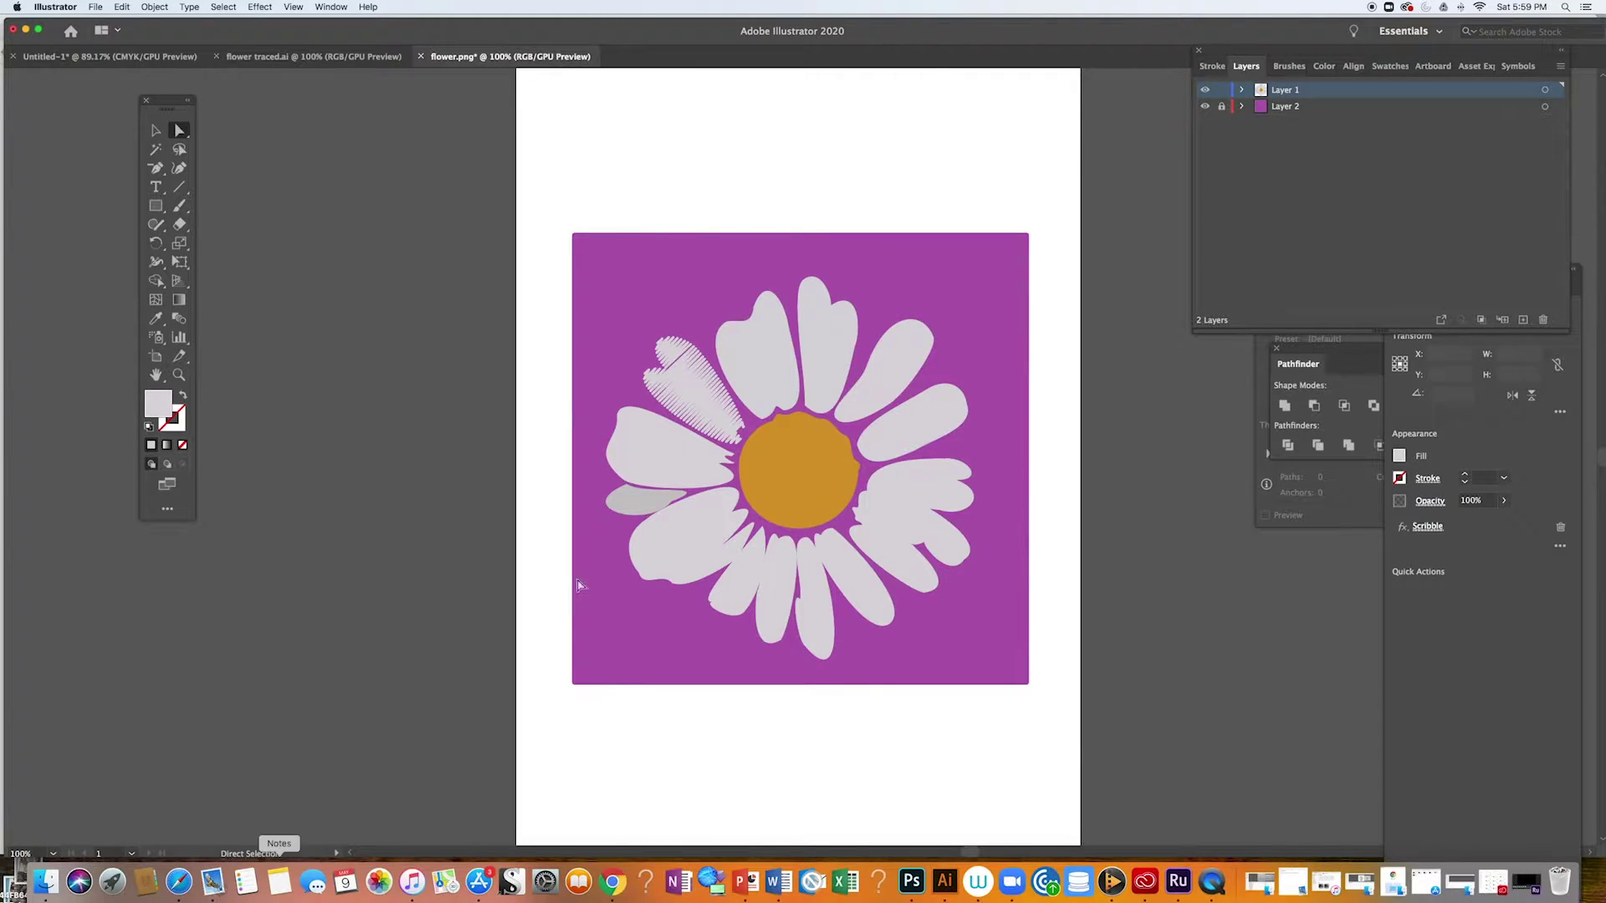
Apply the Scribble effect to the large white petal on the flower's left side with an angle of 59°.
{"action": "left_click", "coordinate": [651, 456]}
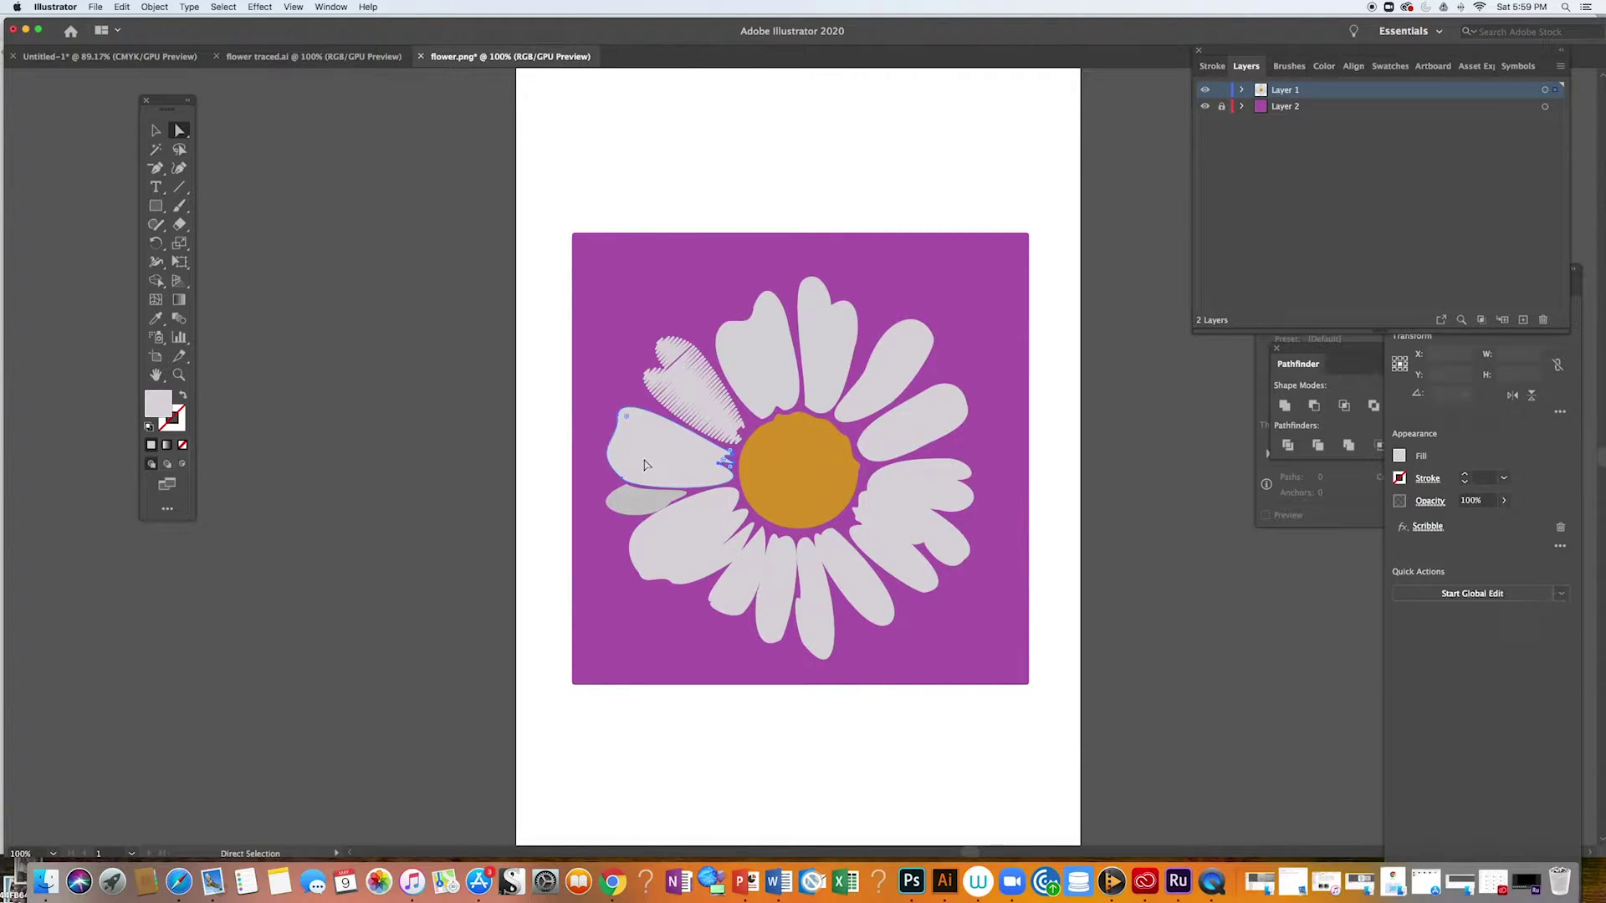
{"action": "left_click", "coordinate": [249, 8]}
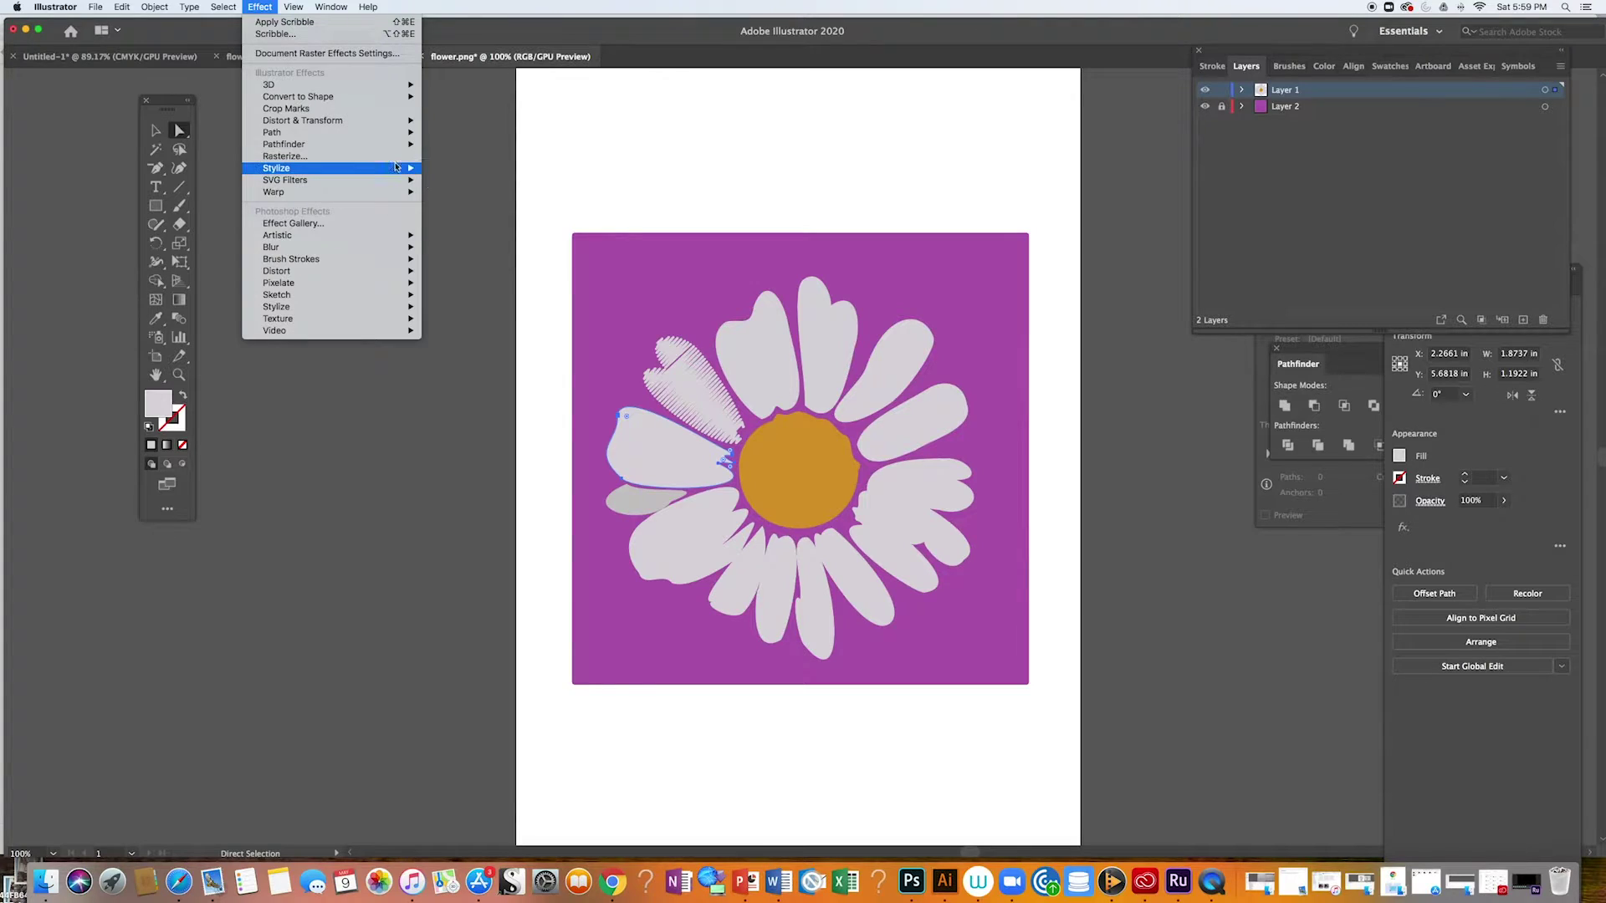
{"action": "mouse_move", "coordinate": [400, 168]}
{"action": "left_click", "coordinate": [458, 230]}
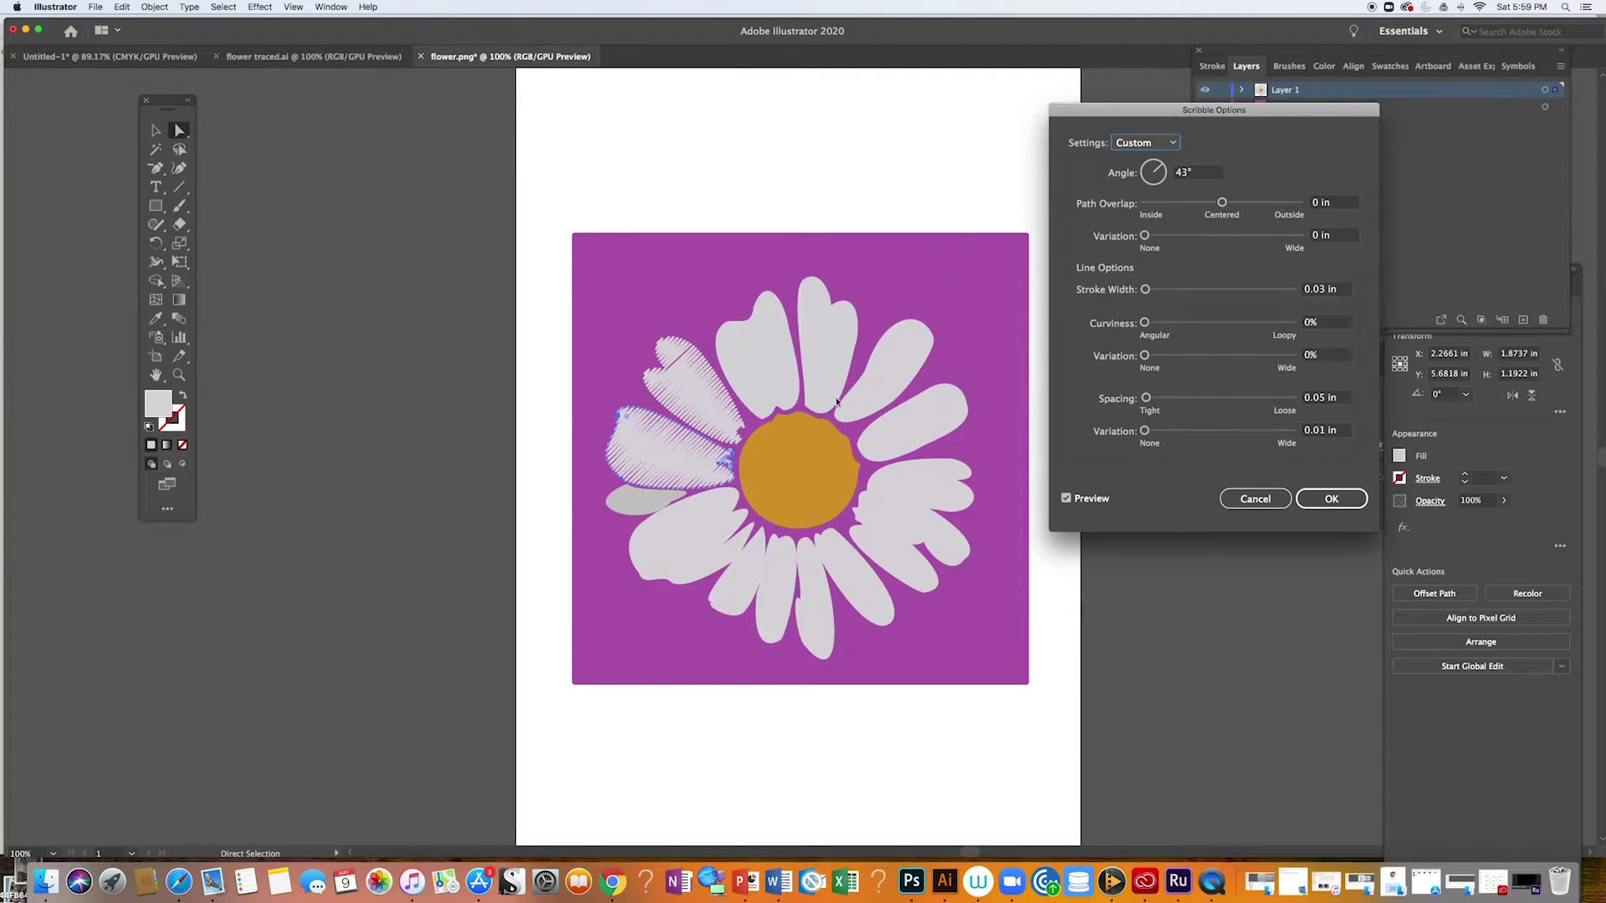
{"action": "left_click_drag", "start_coordinate": [1159, 167], "coordinate": [1159, 164]}
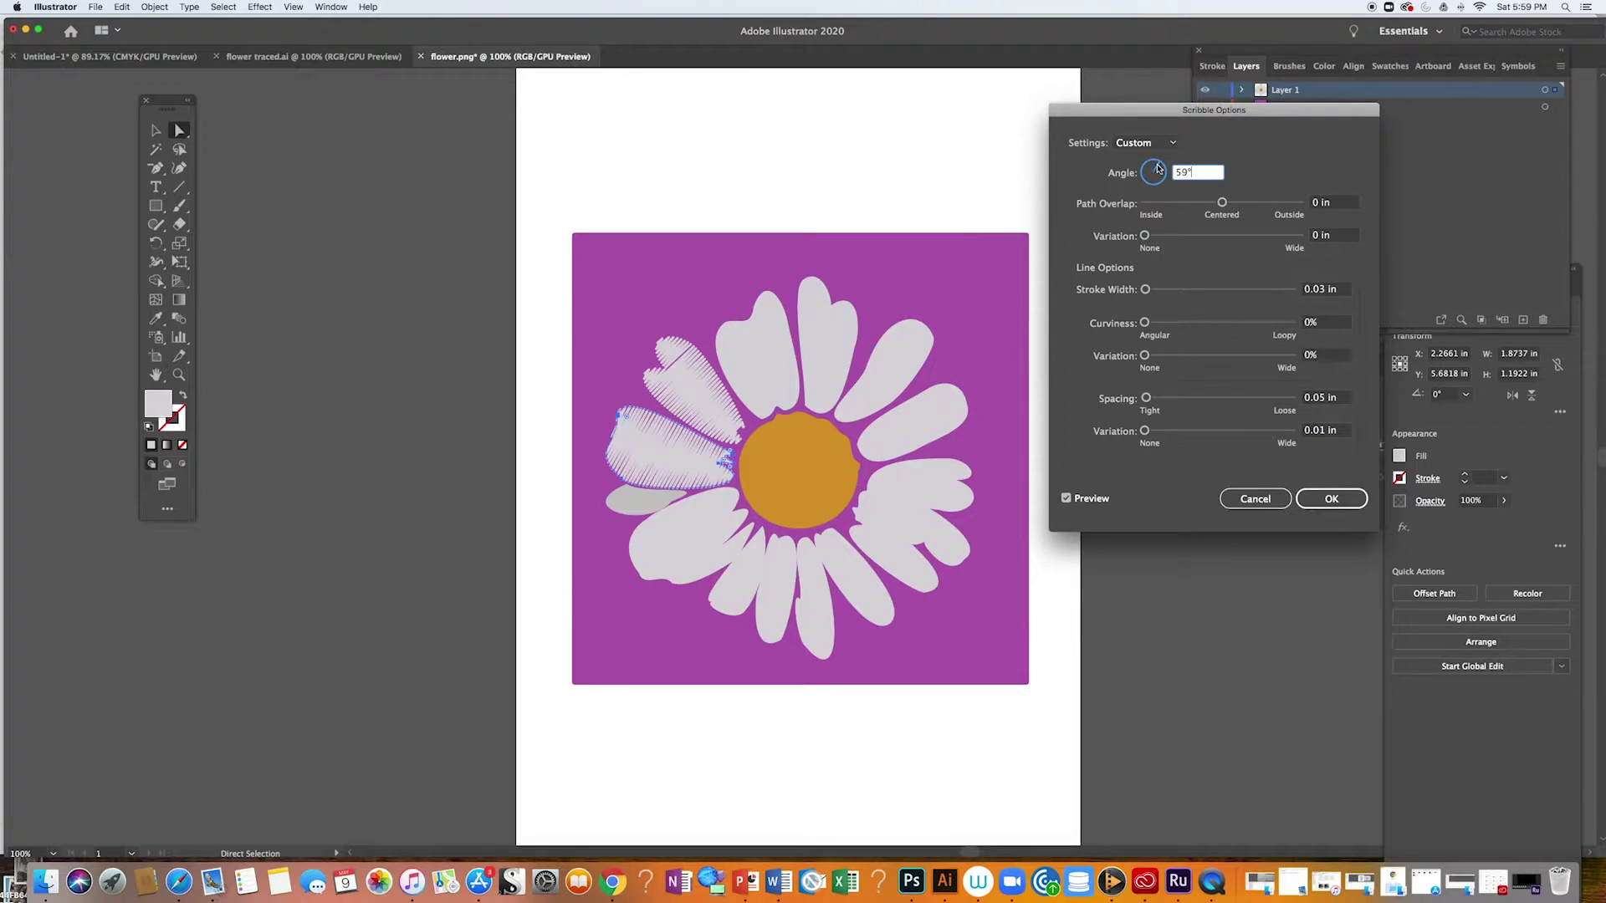
{"action": "left_click", "coordinate": [1330, 498]}
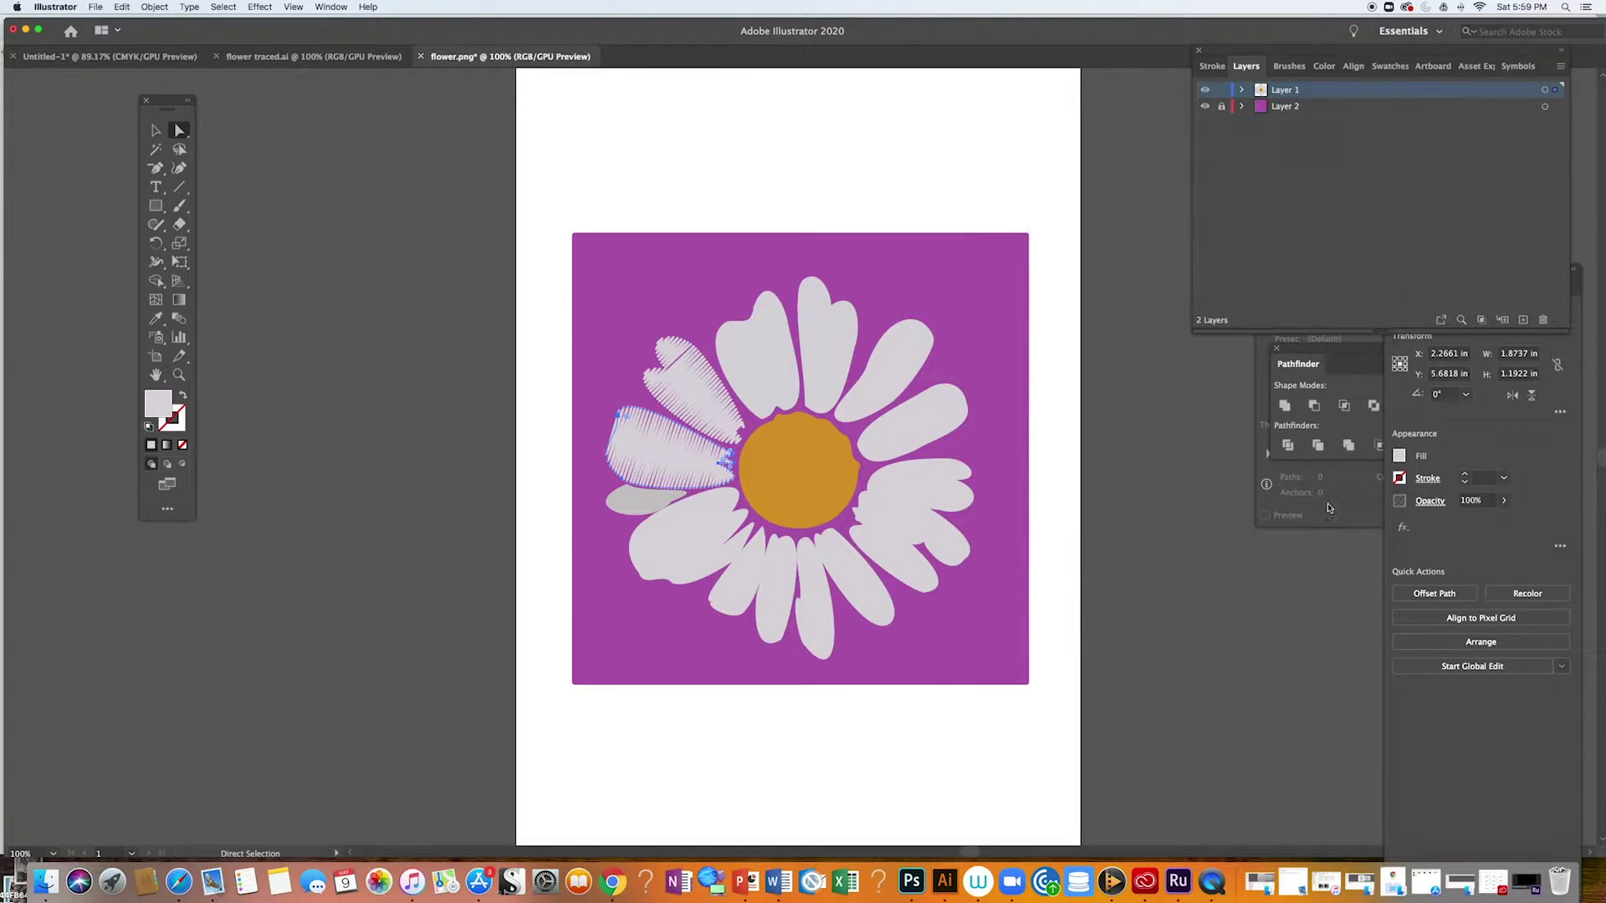
Apply the Scribble effect to the large lower-left petal with an angle of 150°.
{"action": "left_click", "coordinate": [701, 540]}
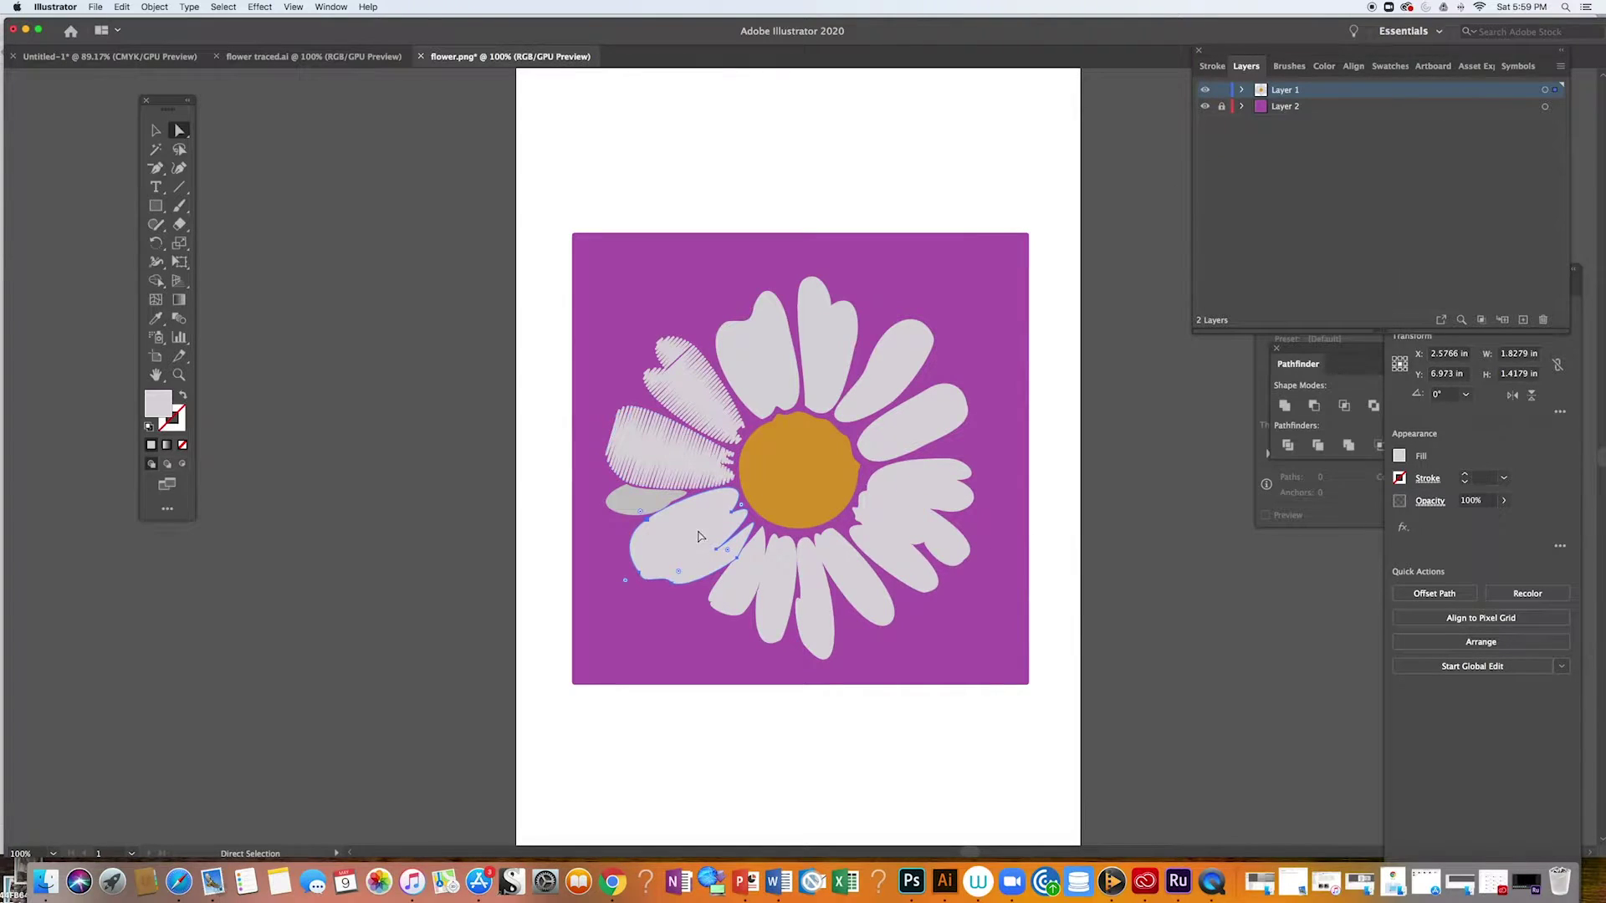
{"action": "left_click", "coordinate": [262, 8]}
{"action": "mouse_move", "coordinate": [368, 168]}
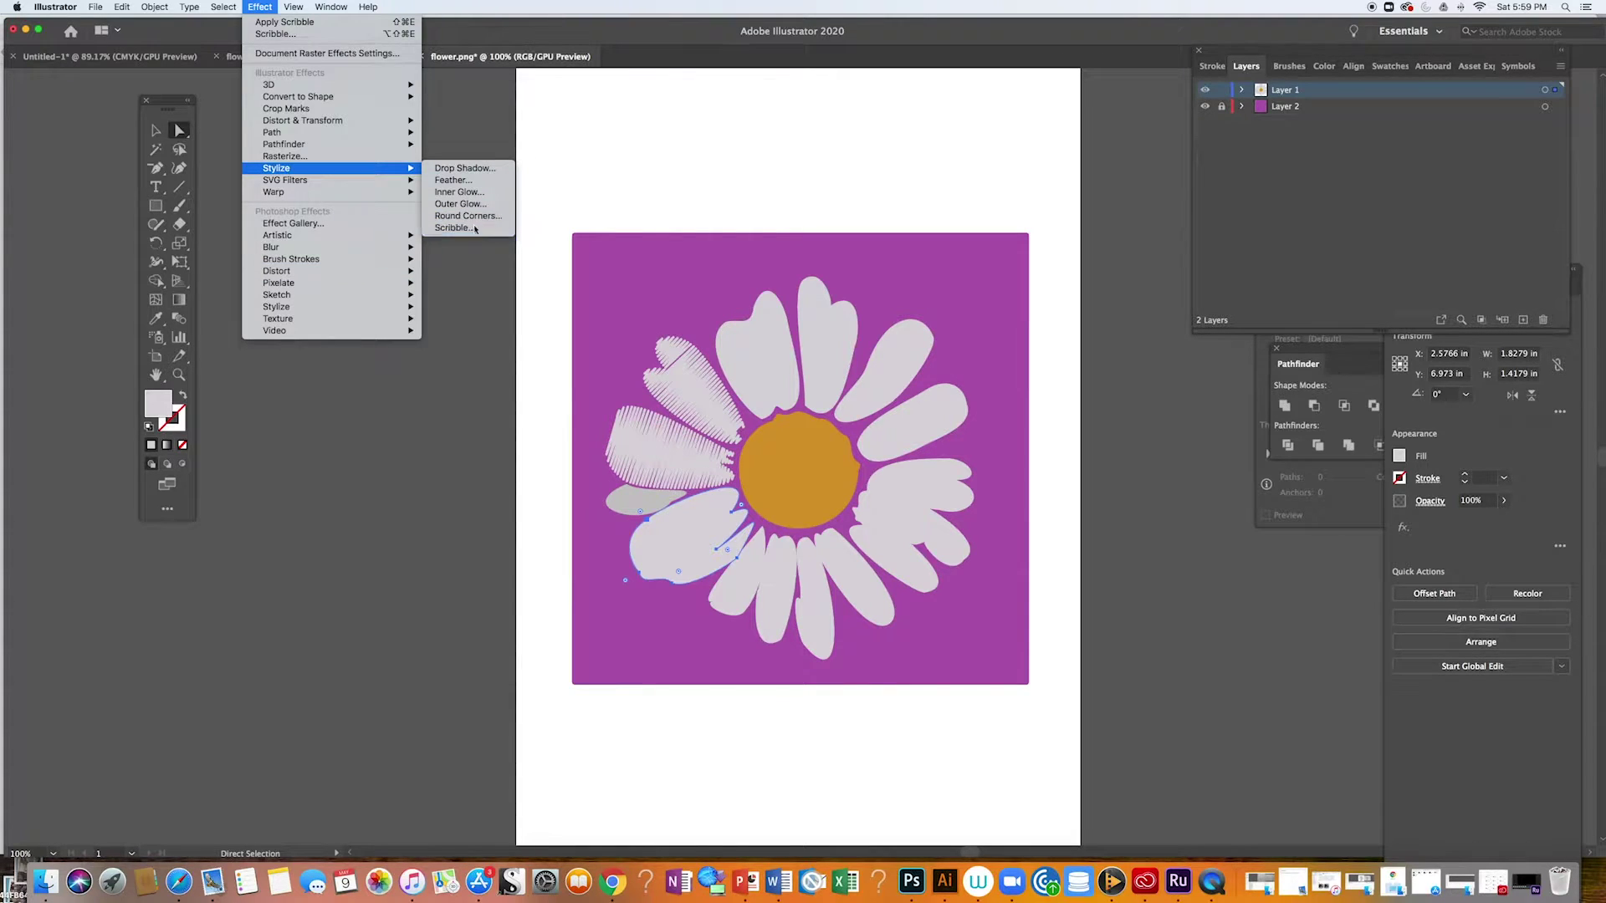
{"action": "left_click", "coordinate": [474, 227]}
{"action": "left_click", "coordinate": [1155, 169]}
{"action": "left_click_drag", "start_coordinate": [1155, 170], "coordinate": [1154, 174]}
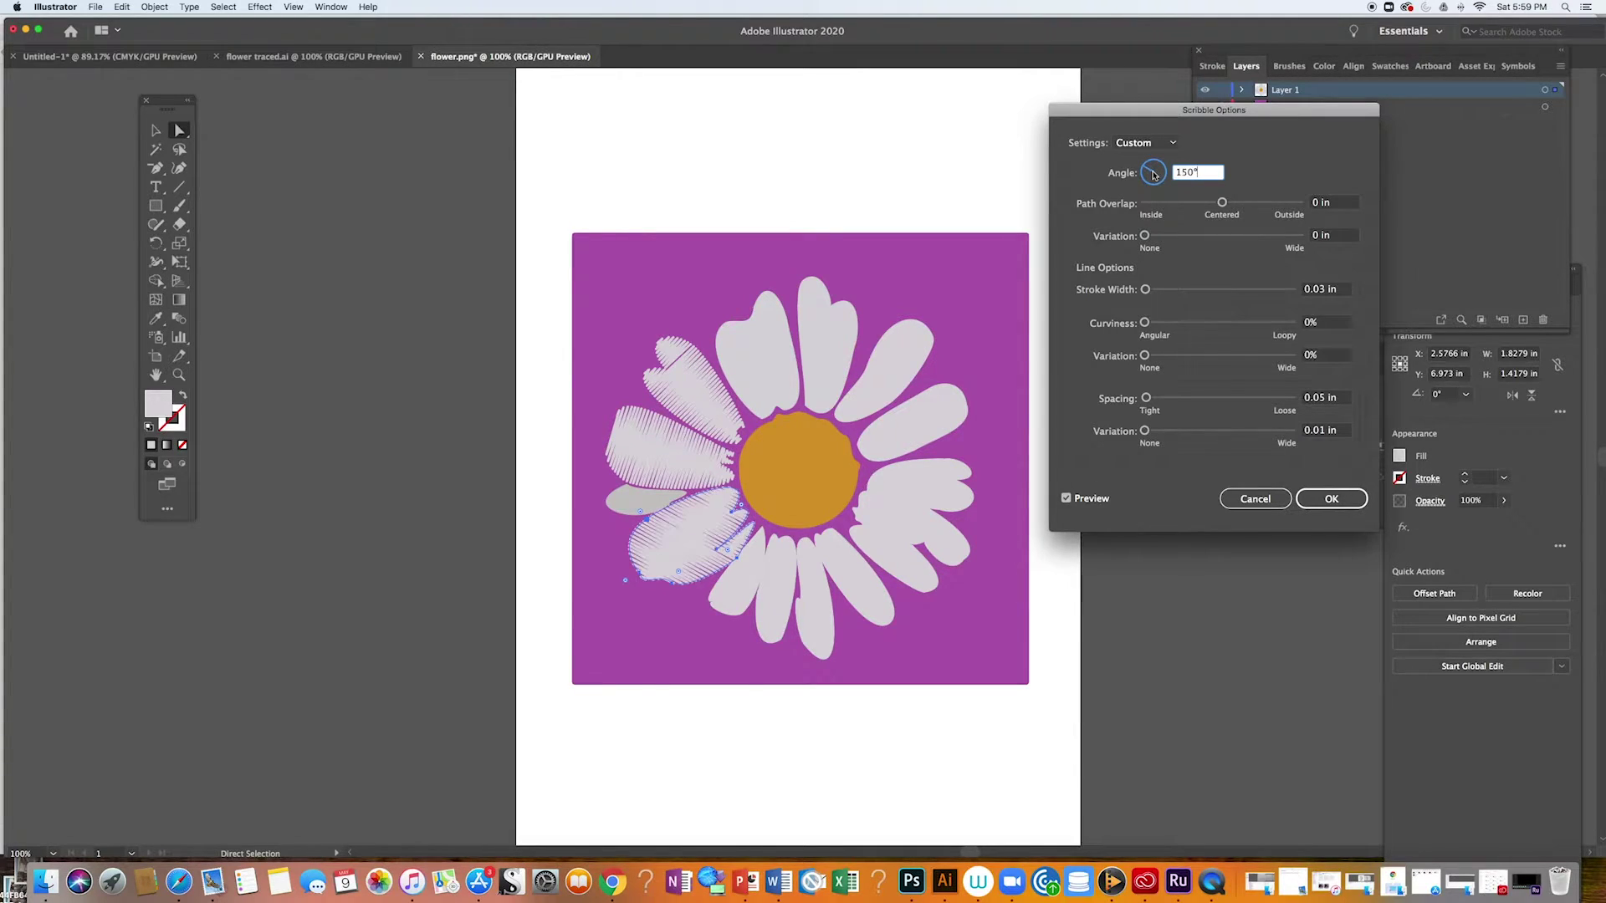
{"action": "left_click", "coordinate": [1330, 498]}
Apply the Scribble effect to the small petal beside the large lower-left one with an angle of 152°.
{"action": "left_click", "coordinate": [741, 573]}
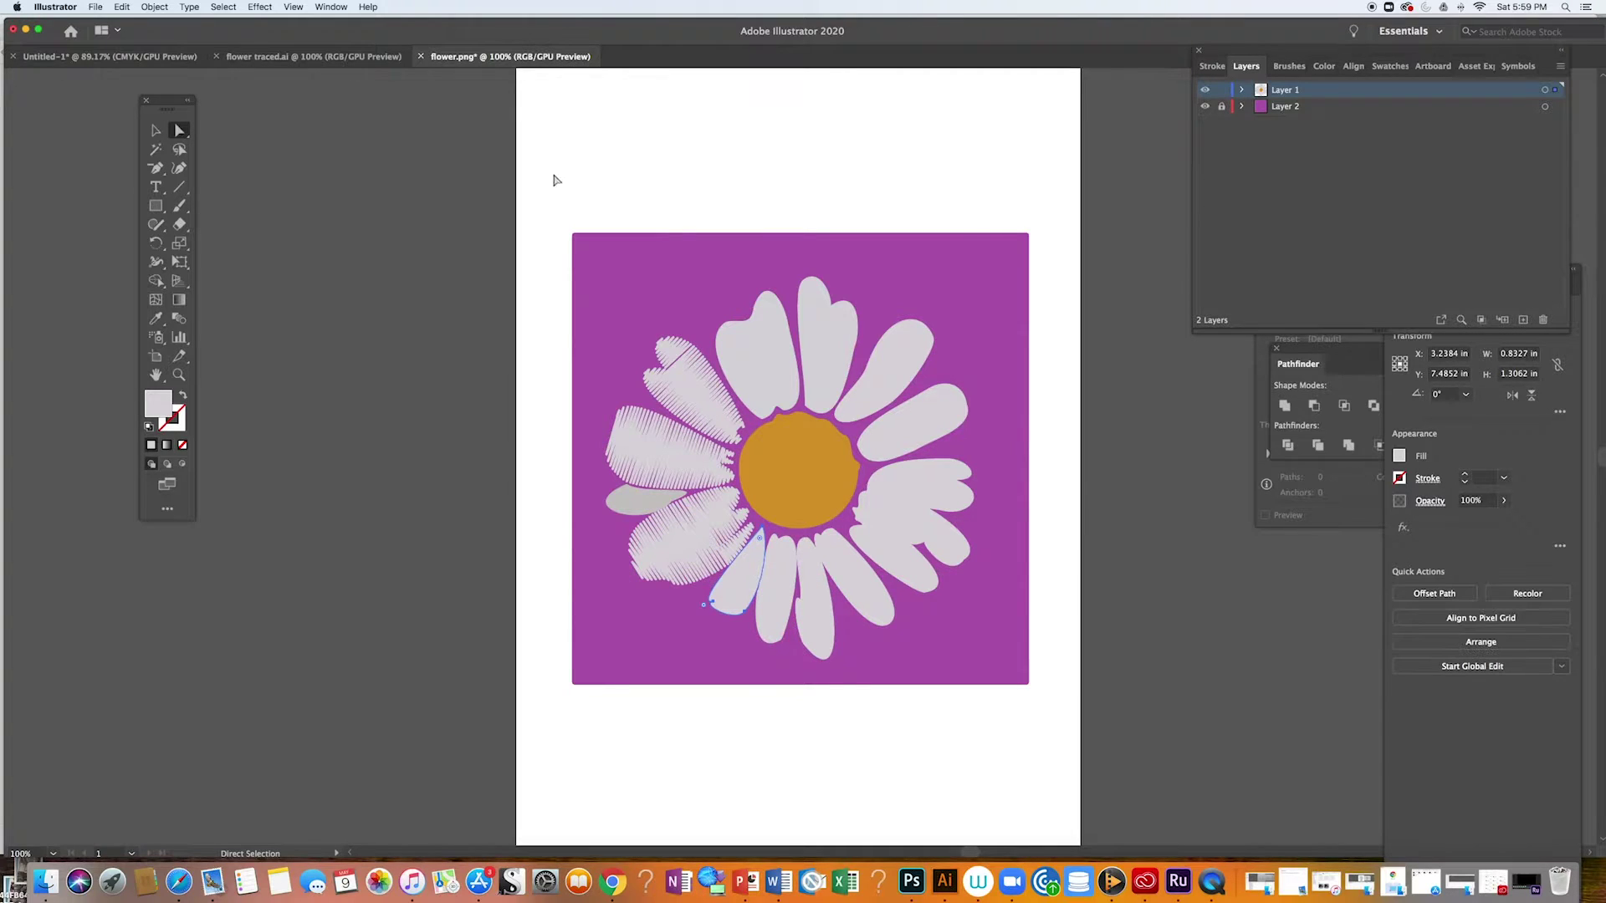
{"action": "left_click", "coordinate": [260, 7]}
{"action": "mouse_move", "coordinate": [384, 169]}
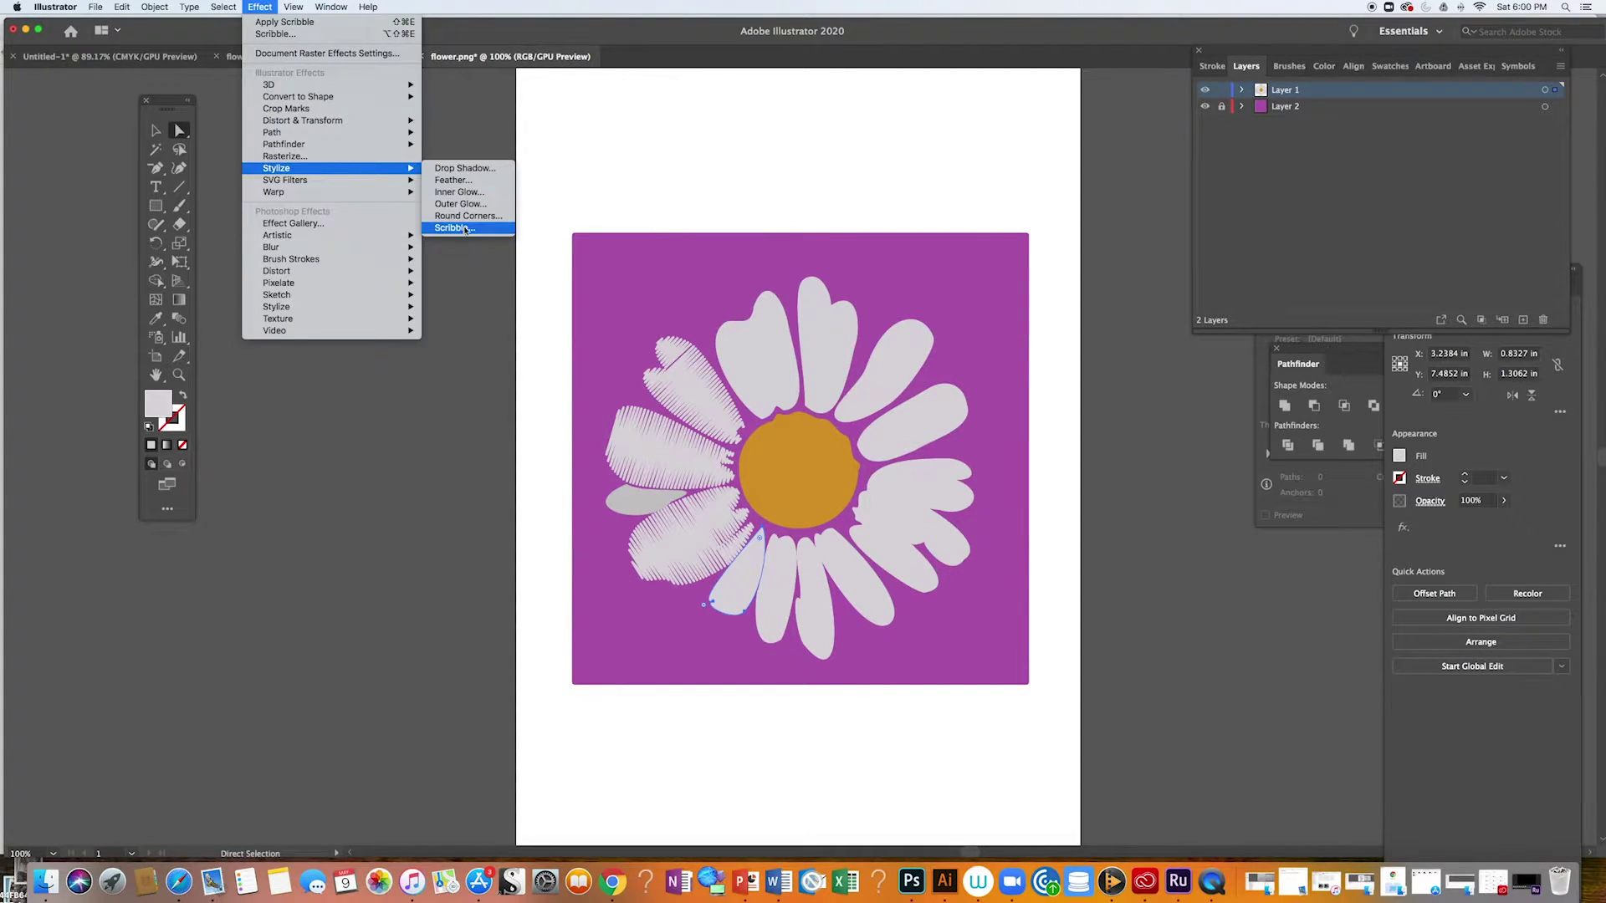
{"action": "left_click", "coordinate": [456, 228]}
{"action": "left_click", "coordinate": [1147, 170]}
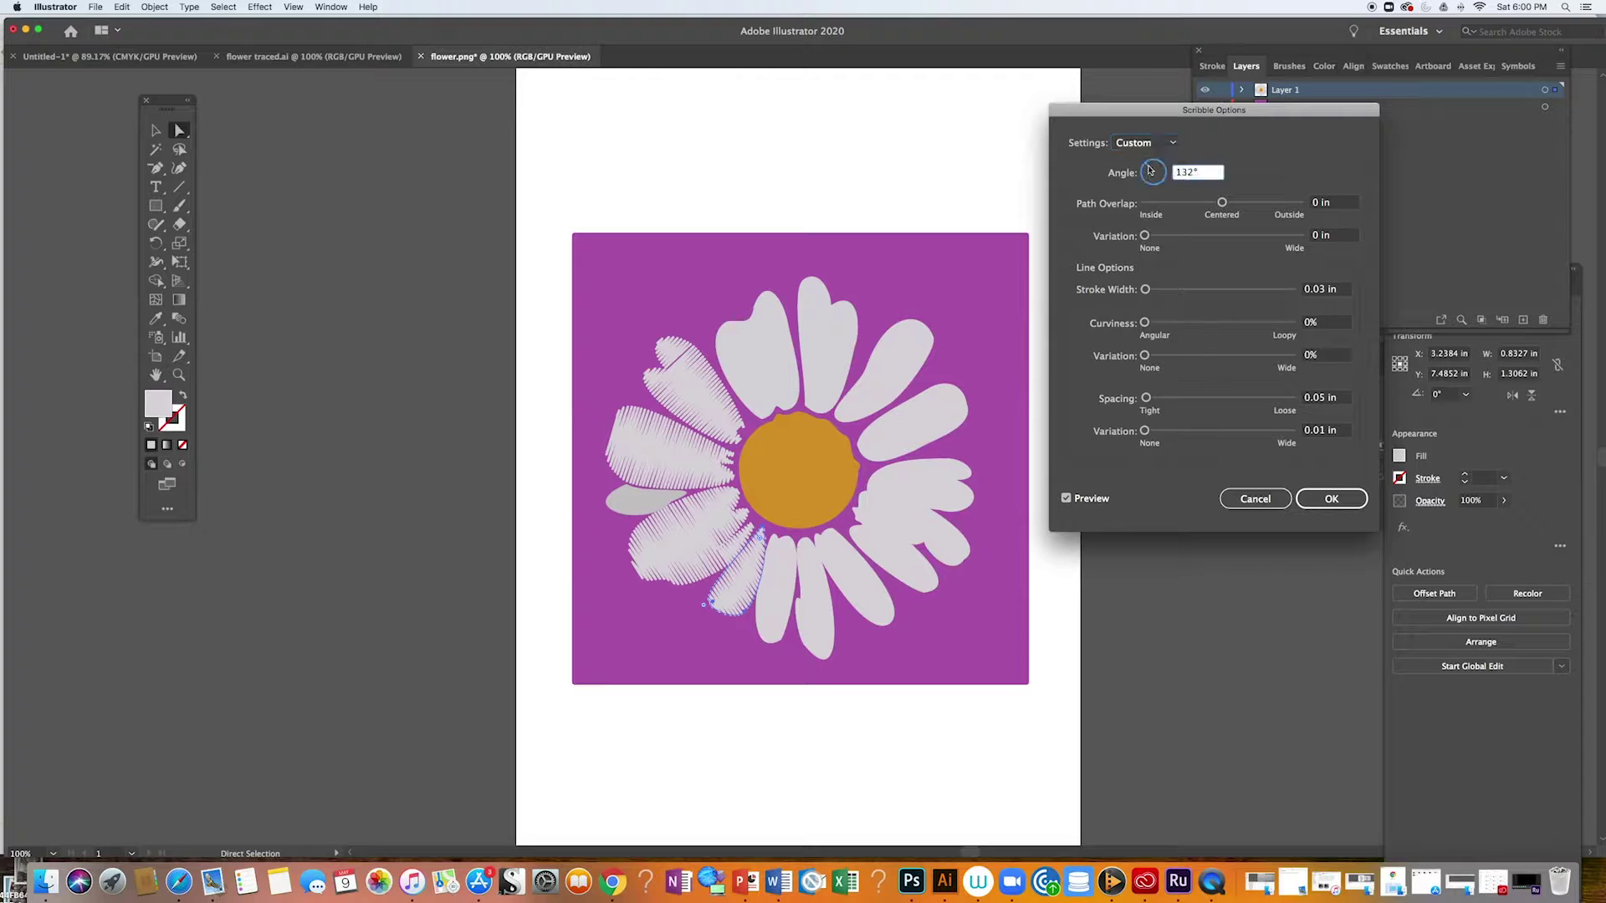
{"action": "left_click", "coordinate": [1148, 173]}
{"action": "left_click", "coordinate": [1147, 173]}
{"action": "left_click", "coordinate": [1331, 505]}
Apply the Scribble effect to the narrow petal just left of the bottommost one, adjusting its stroke angle.
{"action": "left_click", "coordinate": [782, 574]}
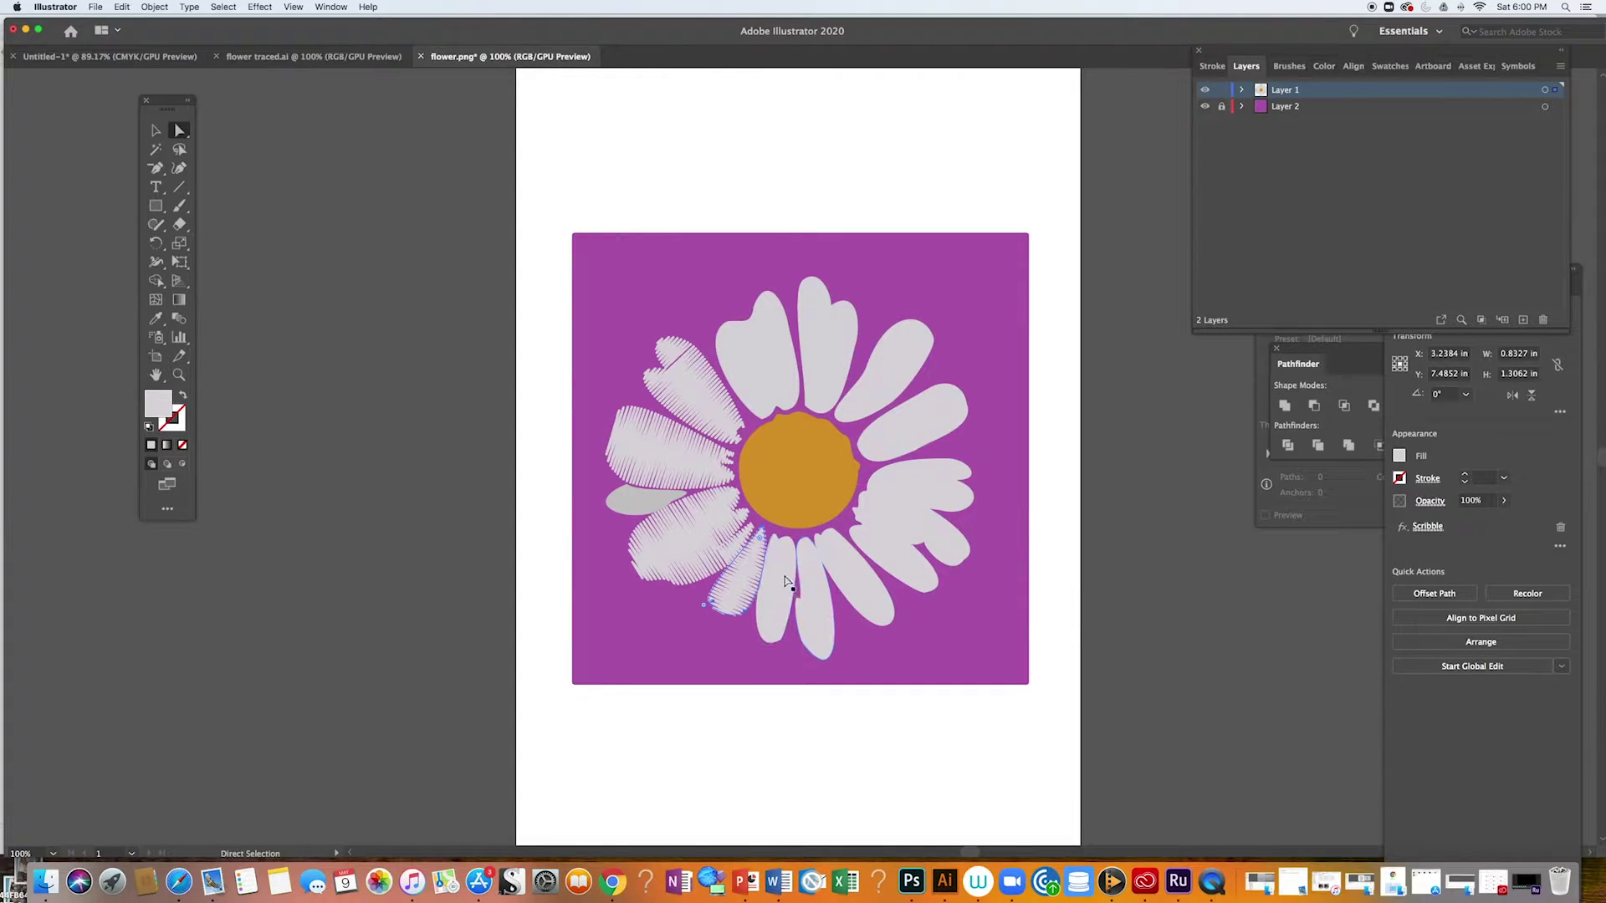
{"action": "left_click", "coordinate": [264, 8]}
{"action": "mouse_move", "coordinate": [332, 170]}
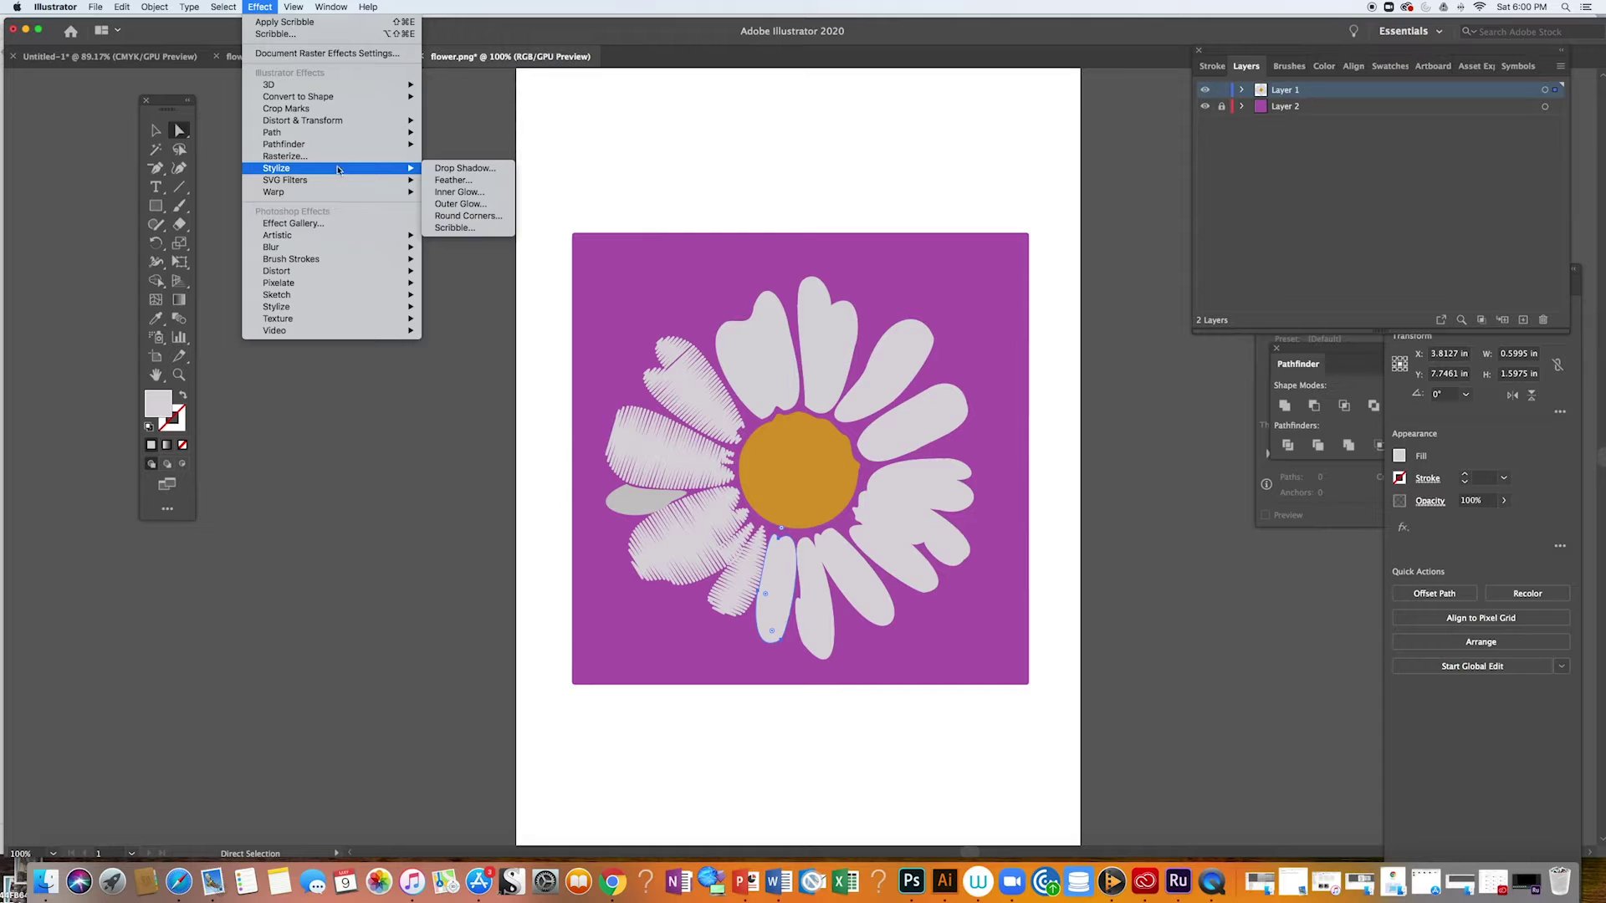
{"action": "left_click", "coordinate": [455, 227]}
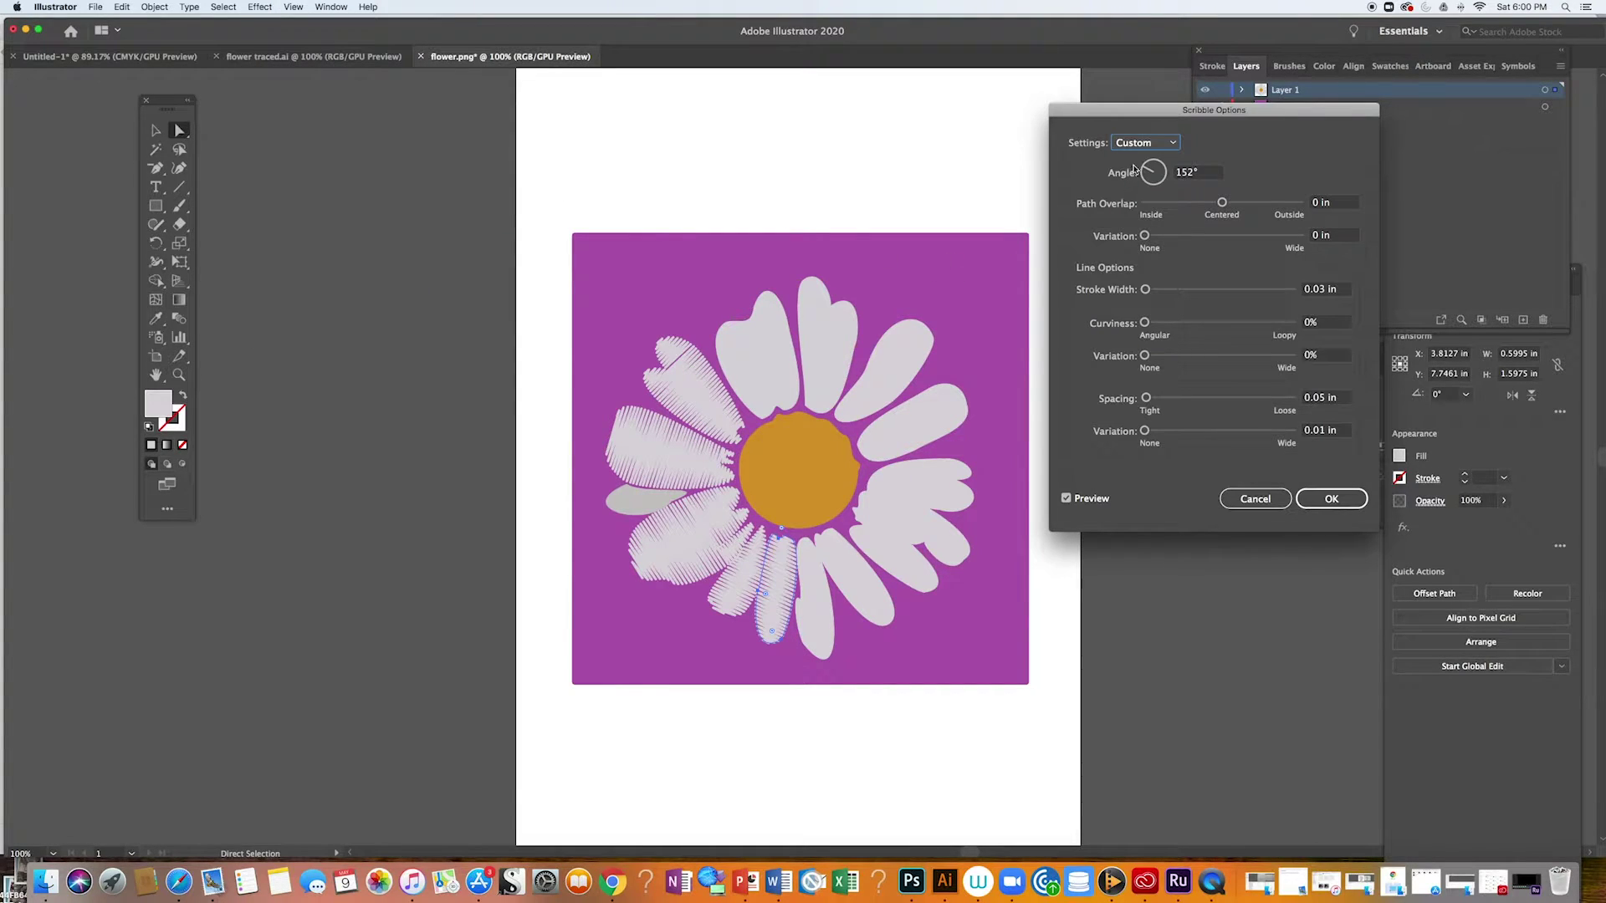
{"action": "left_click", "coordinate": [1148, 172]}
{"action": "key", "text": "Return"}
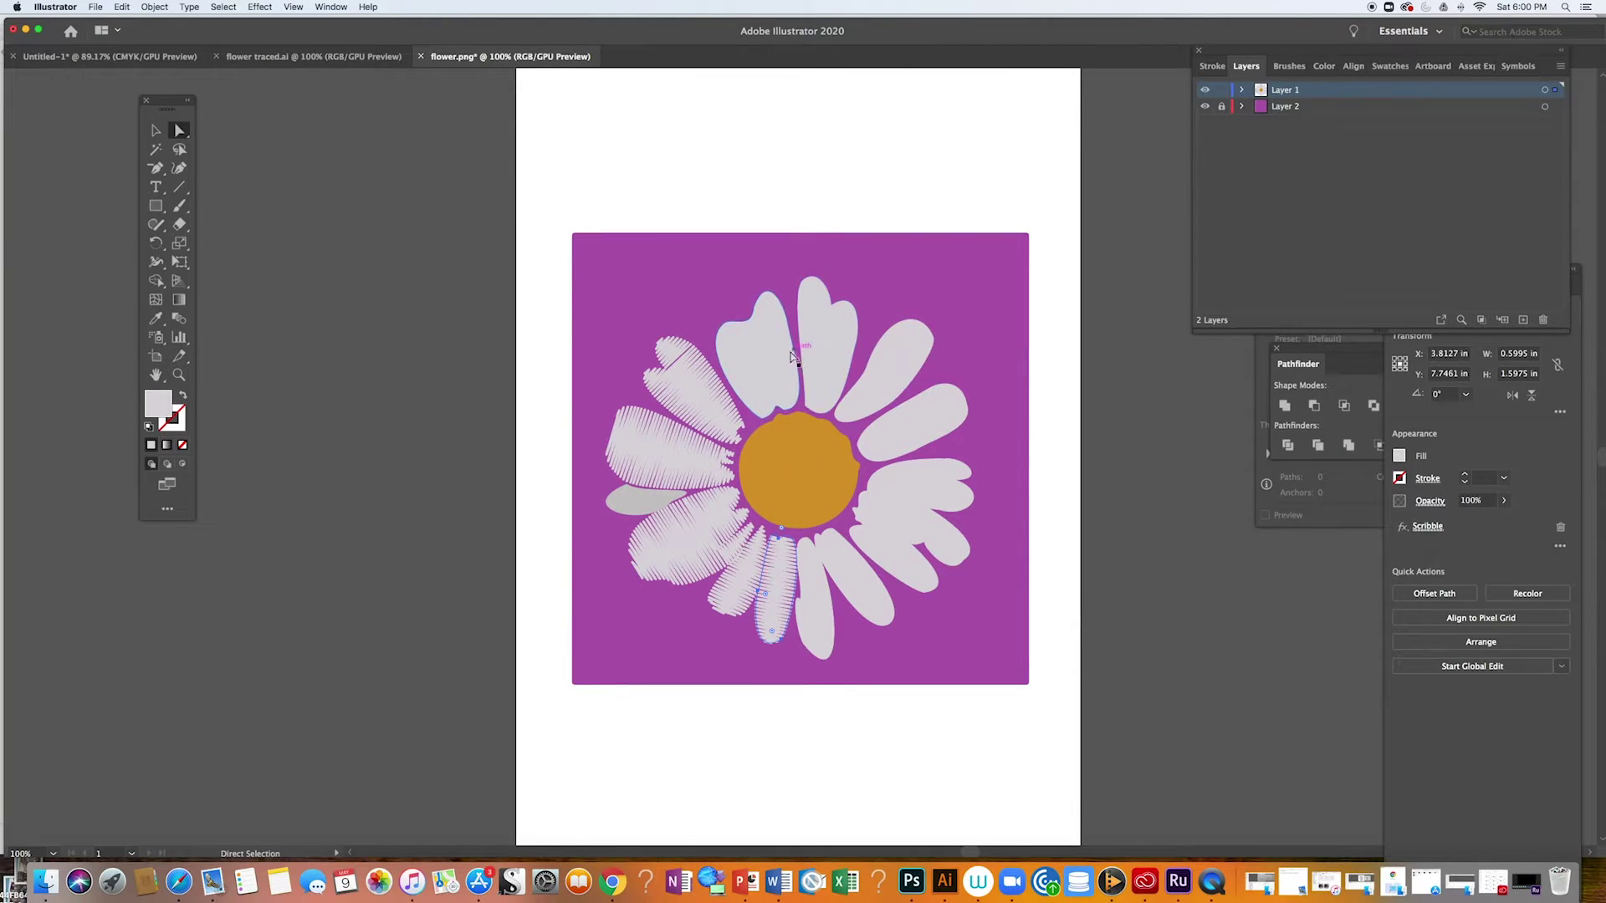
Apply the Scribble effect to the wide petal just left of the topmost one with an angle of 202°.
{"action": "left_click", "coordinate": [748, 341]}
{"action": "left_click", "coordinate": [236, 9]}
{"action": "mouse_move", "coordinate": [260, 7]}
{"action": "mouse_move", "coordinate": [307, 170]}
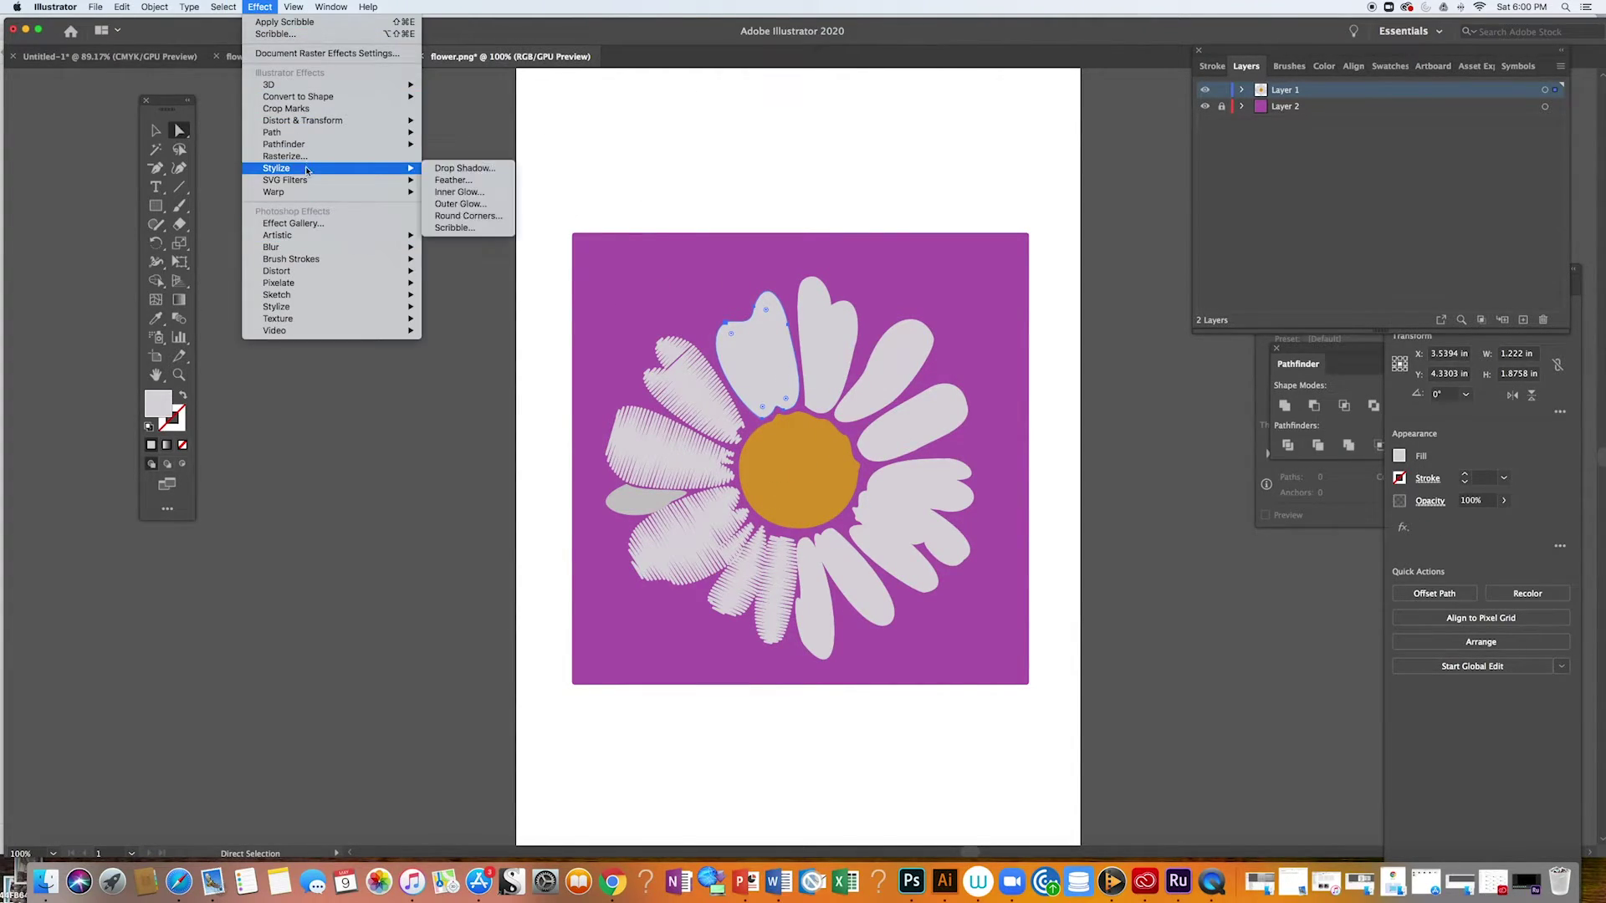
{"action": "left_click", "coordinate": [456, 227]}
{"action": "left_click", "coordinate": [1148, 174]}
{"action": "left_click", "coordinate": [1147, 178]}
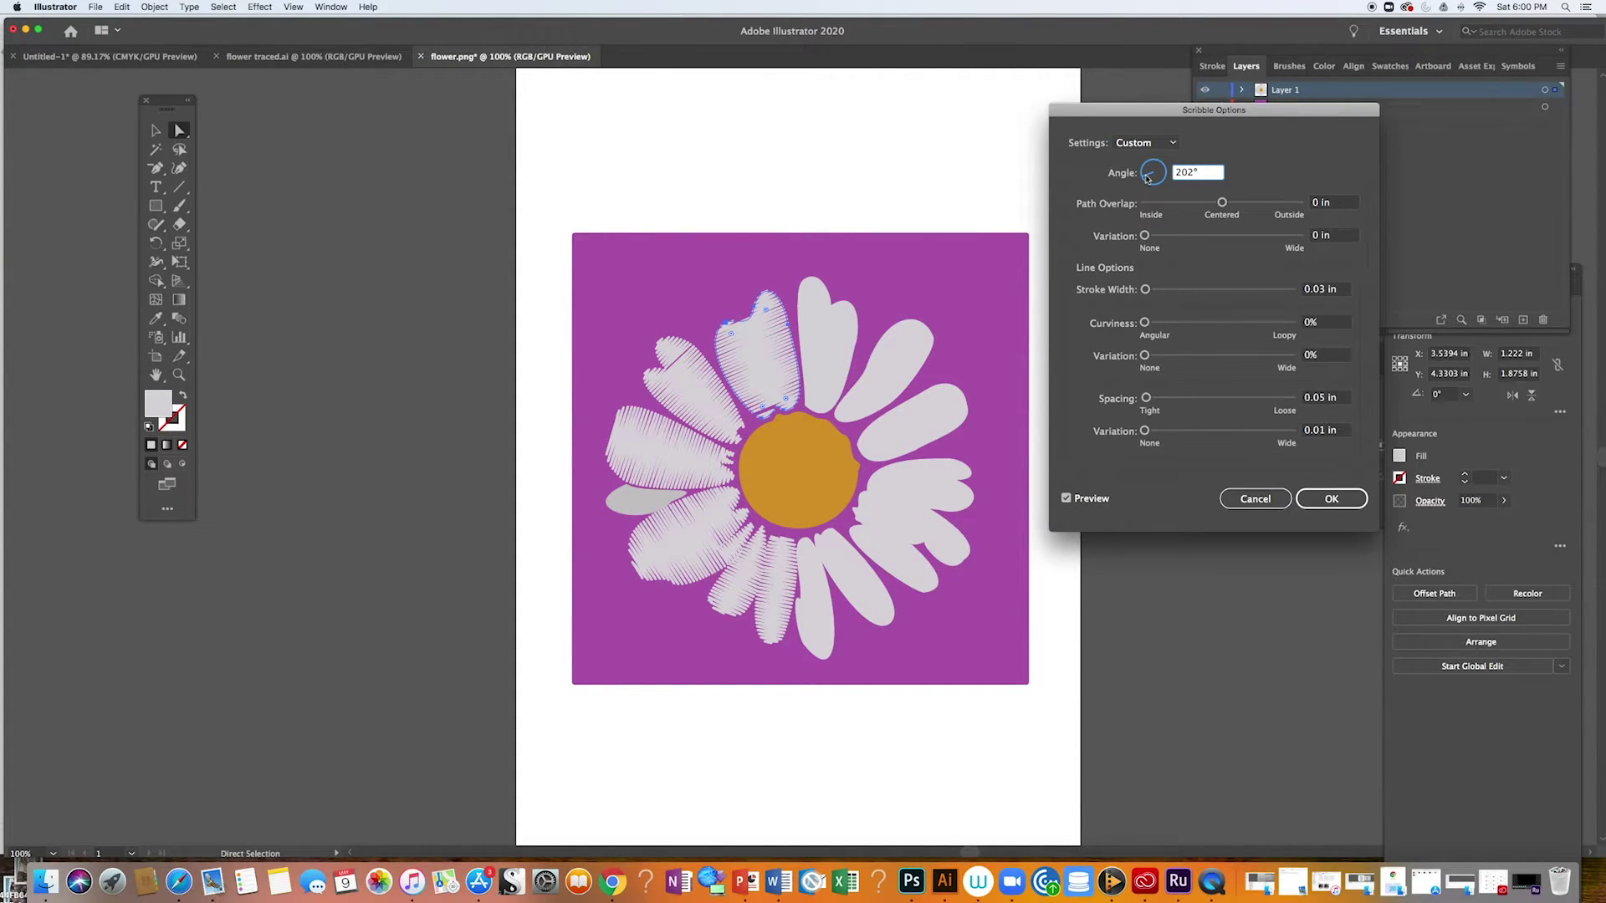
{"action": "left_click", "coordinate": [1330, 498]}
Apply the Scribble effect to the topmost petal with an angle of 167°.
{"action": "left_click", "coordinate": [839, 386]}
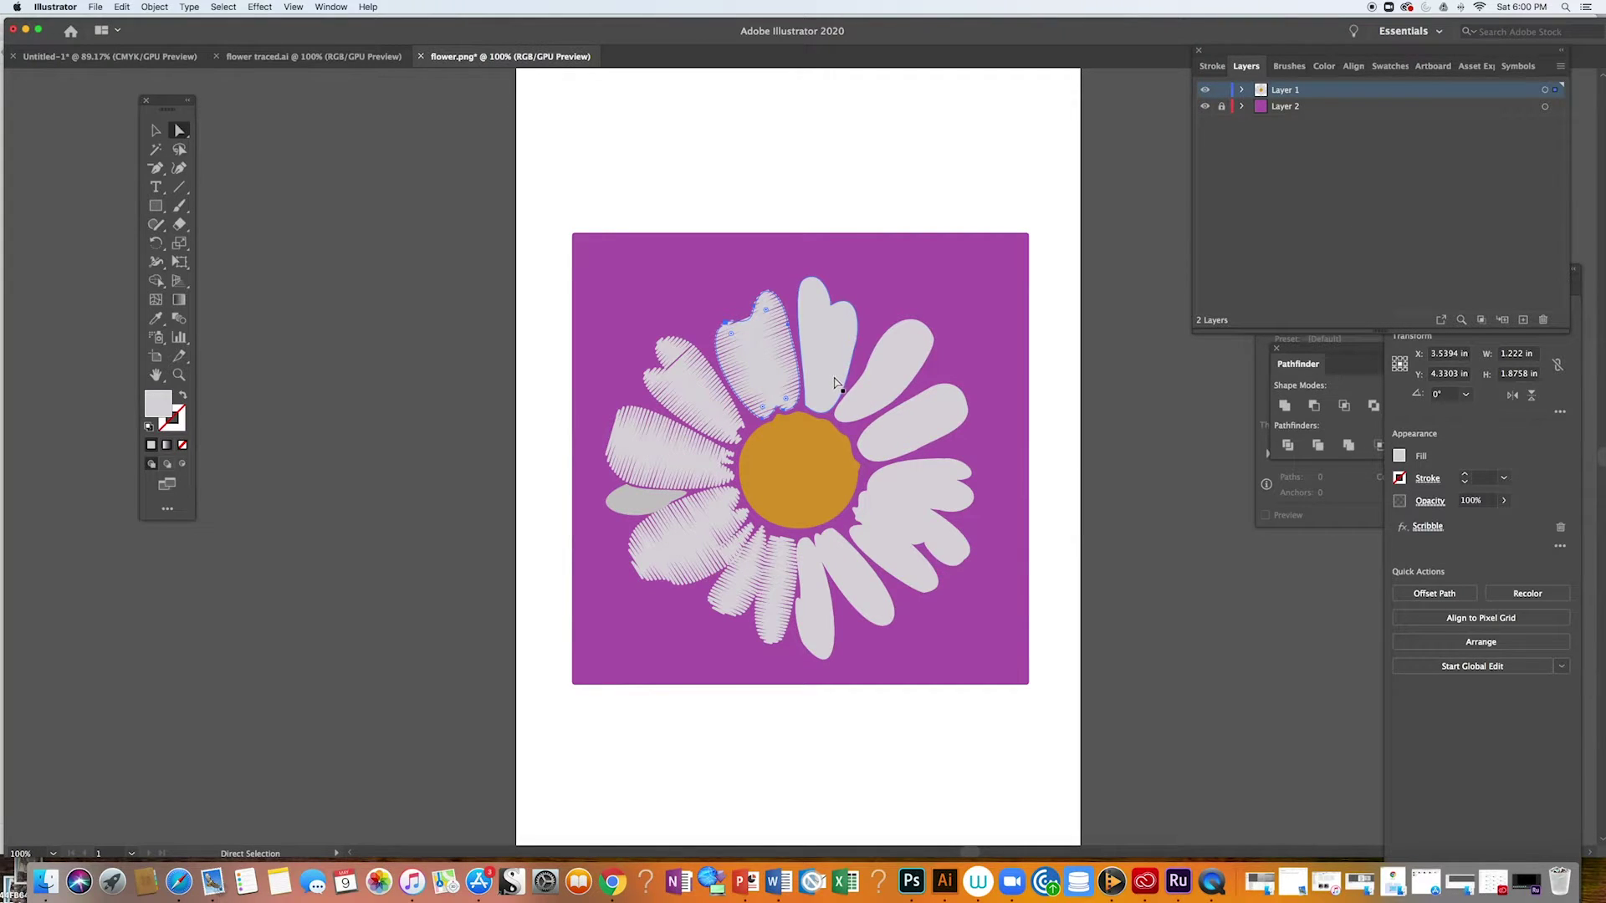
{"action": "left_click", "coordinate": [258, 8]}
{"action": "mouse_move", "coordinate": [351, 168]}
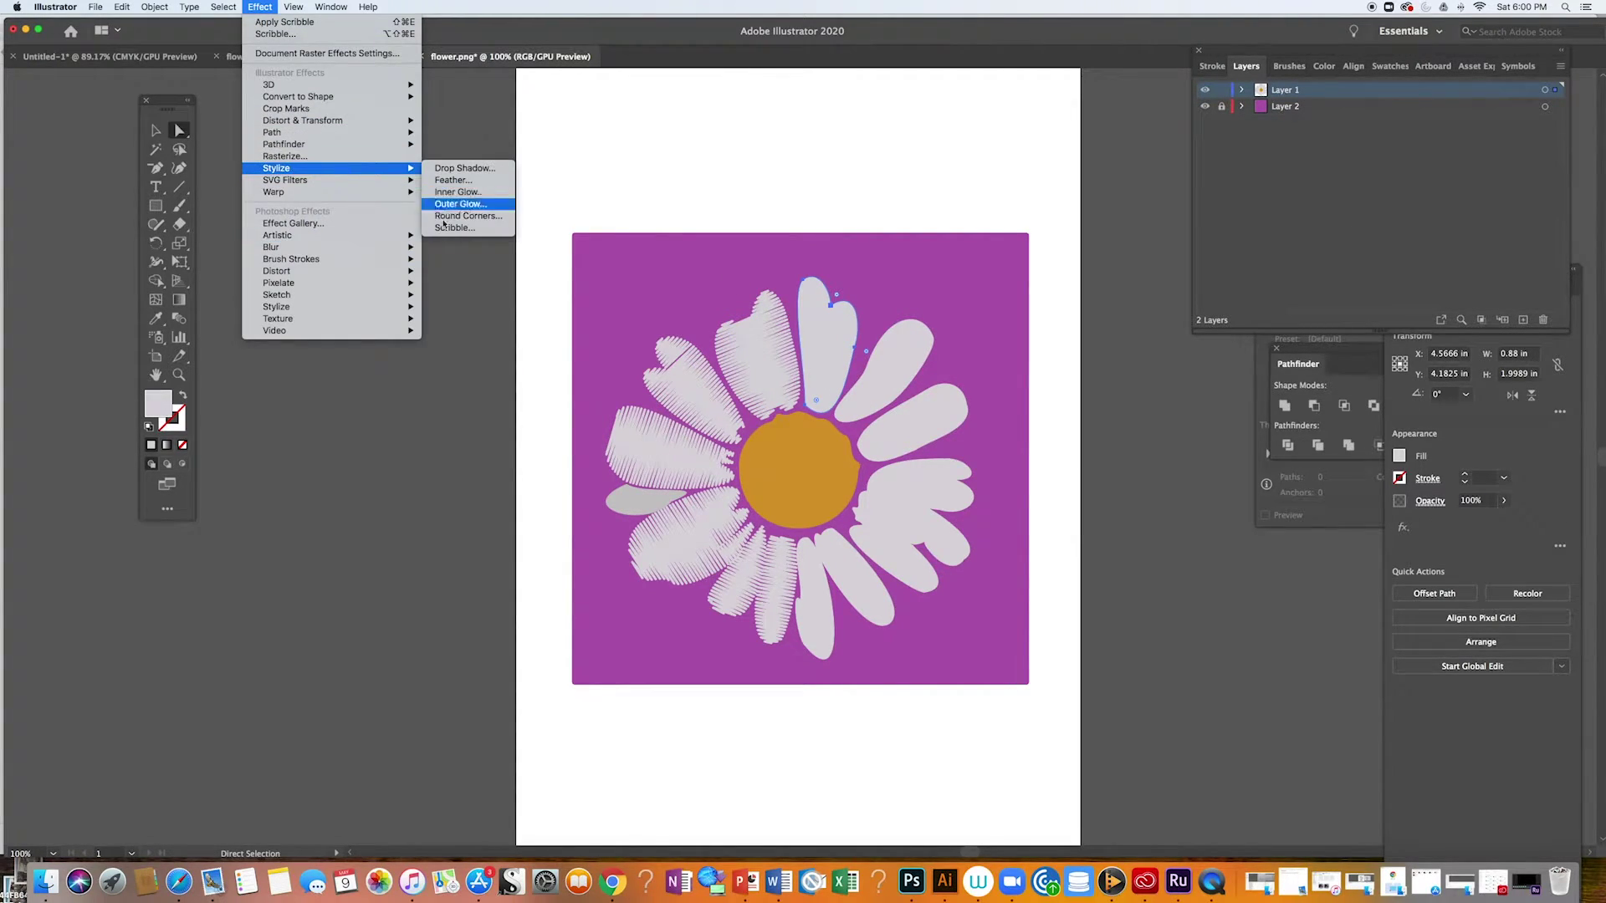
{"action": "left_click", "coordinate": [454, 227]}
{"action": "left_click_drag", "start_coordinate": [1151, 179], "coordinate": [1148, 172]}
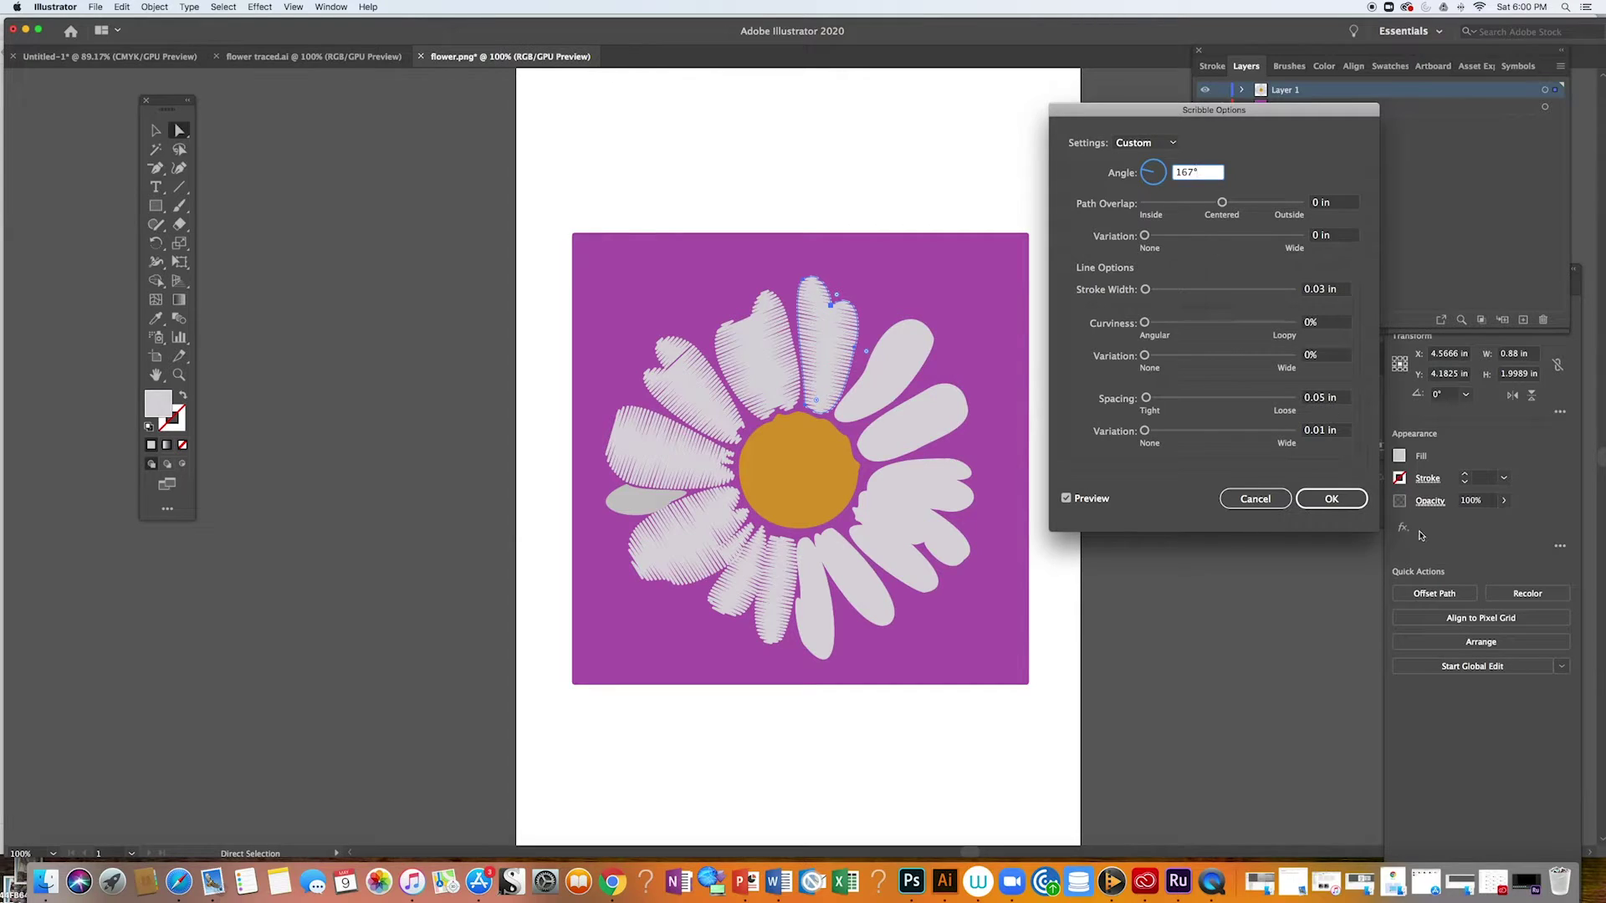
{"action": "left_click", "coordinate": [1353, 501]}
Apply the Scribble effect to the merged cluster of petals on the flower's lower right, adjusting its stroke angle.
{"action": "left_click", "coordinate": [953, 515]}
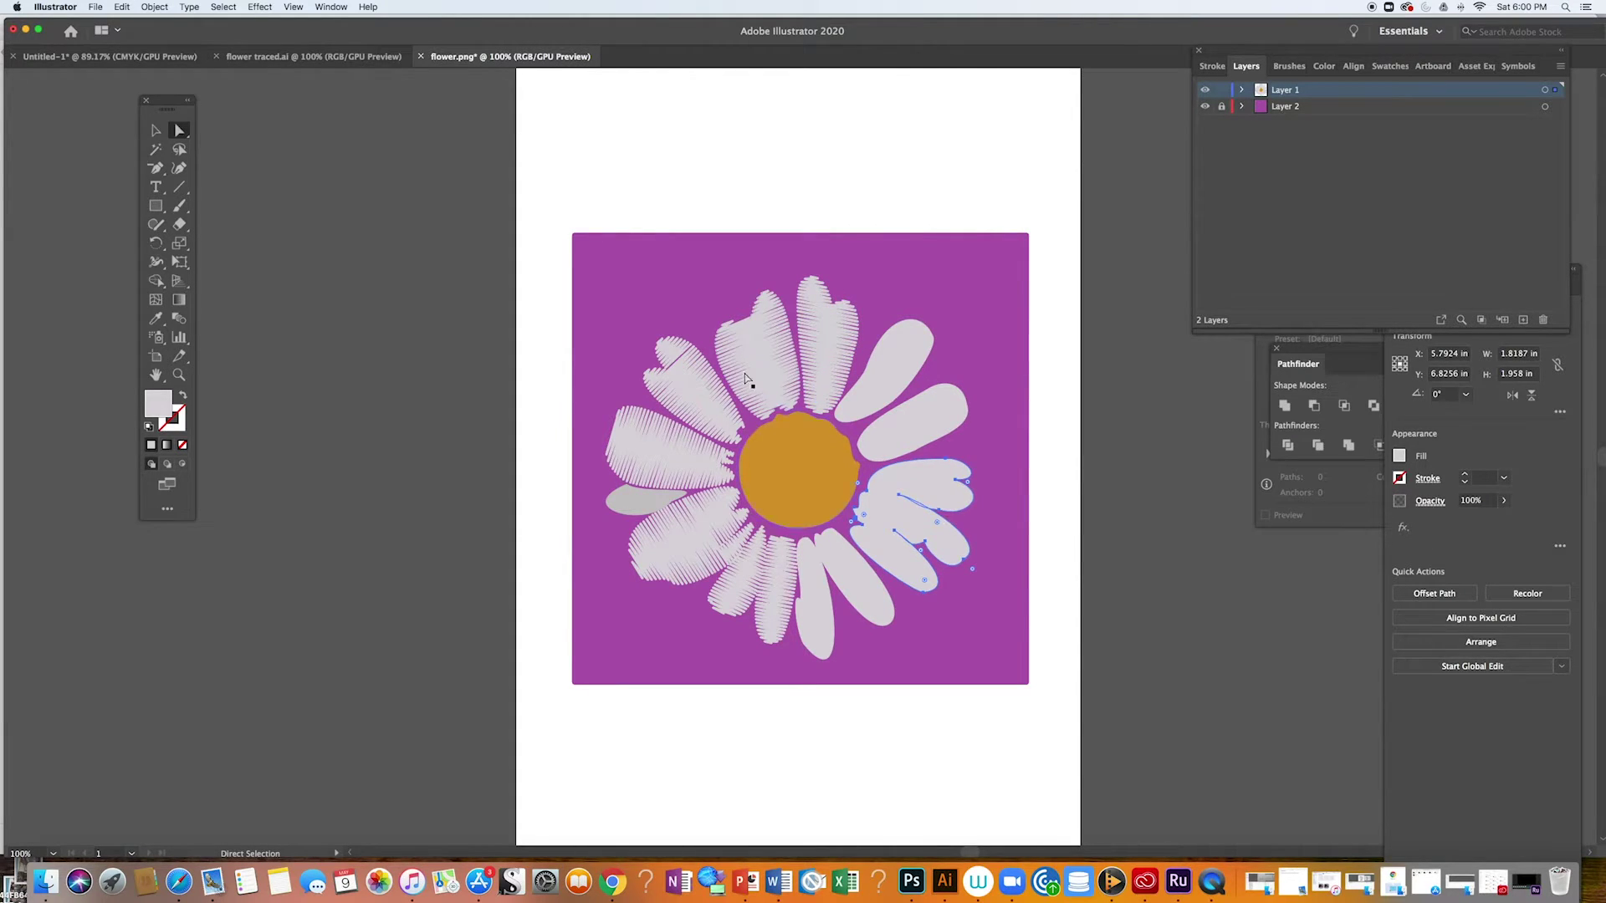
{"action": "left_click", "coordinate": [255, 7]}
{"action": "mouse_move", "coordinate": [351, 170]}
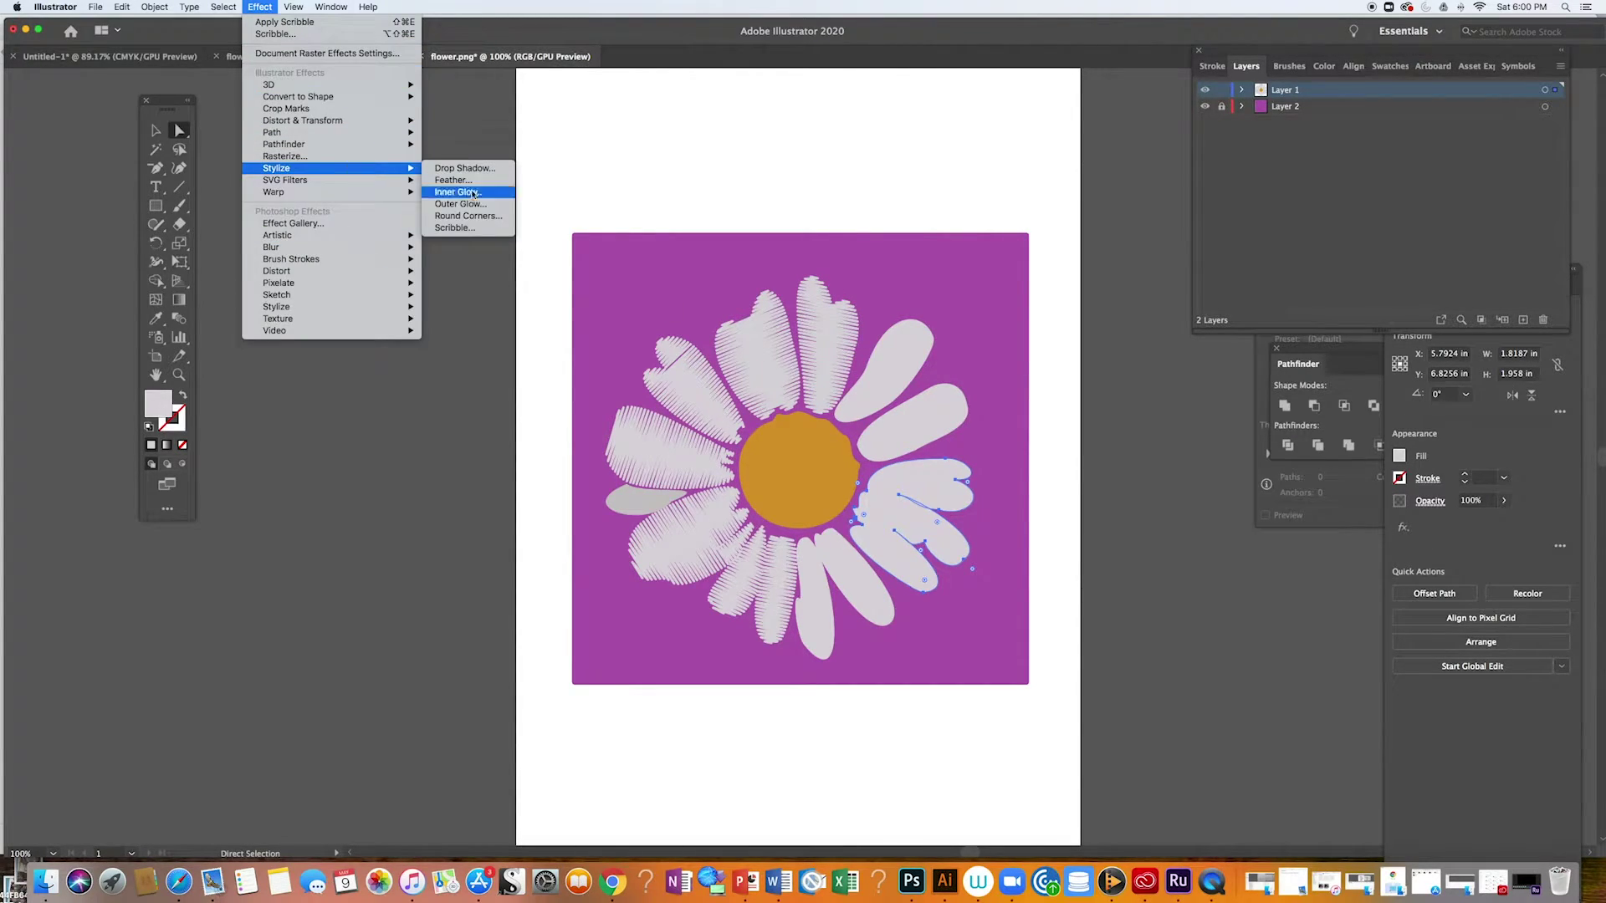
{"action": "left_click", "coordinate": [469, 228]}
{"action": "left_click_drag", "start_coordinate": [1151, 177], "coordinate": [1149, 186]}
{"action": "left_click", "coordinate": [1328, 497]}
Apply the Scribble effect to the petal directly above the lower-right cluster, adjusting its stroke angle.
{"action": "left_click", "coordinate": [924, 419]}
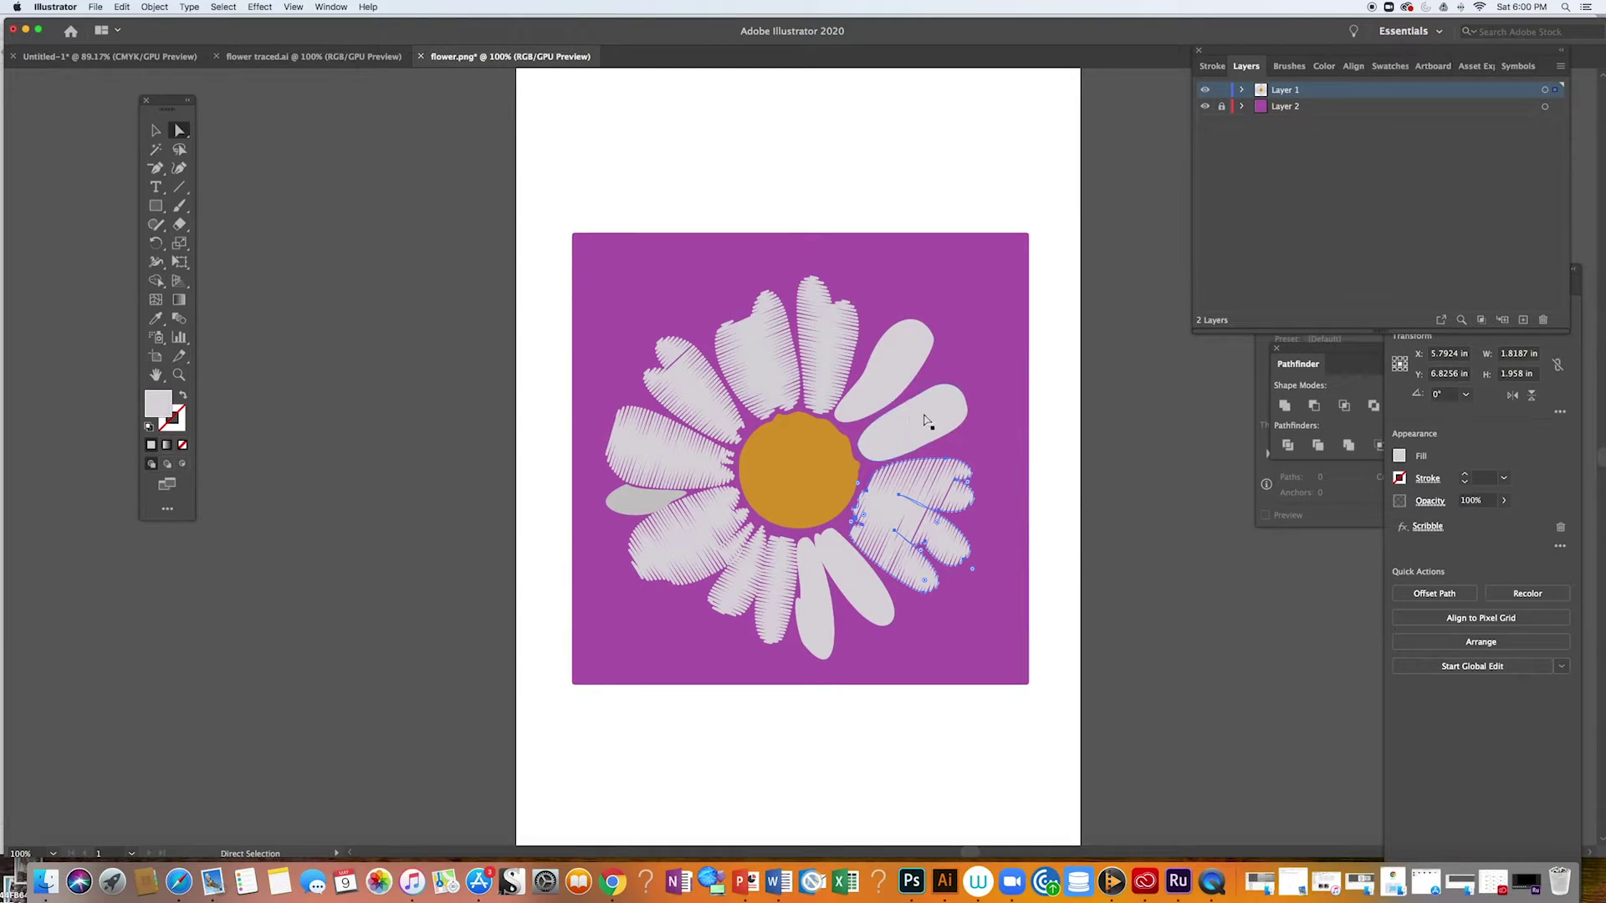
{"action": "left_click", "coordinate": [259, 6]}
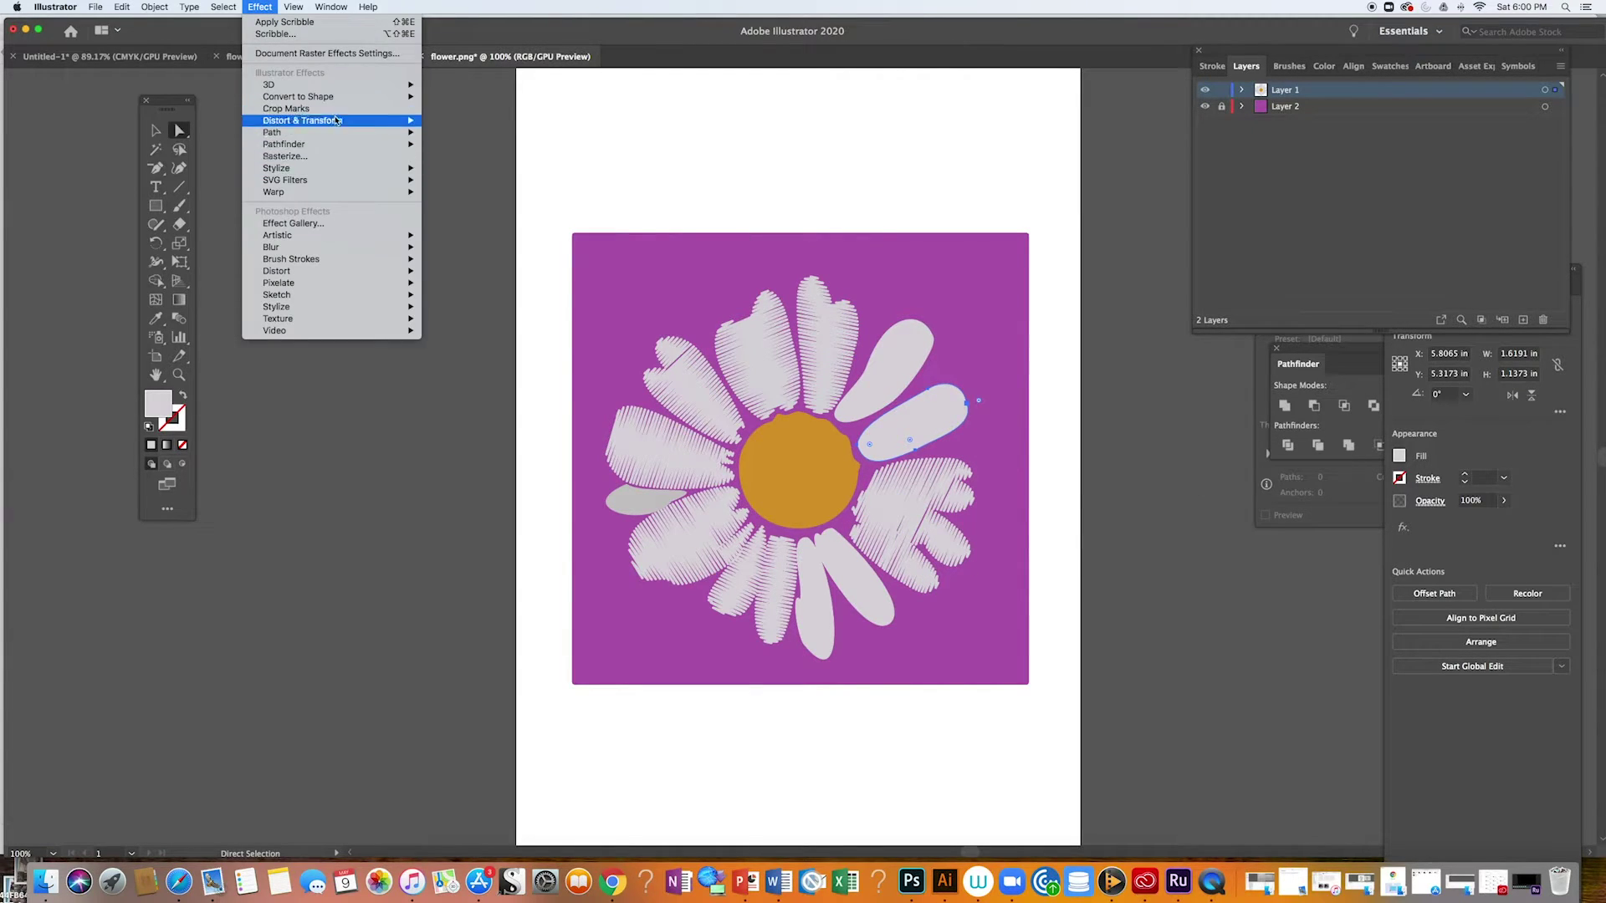
{"action": "mouse_move", "coordinate": [378, 173]}
{"action": "left_click", "coordinate": [454, 227]}
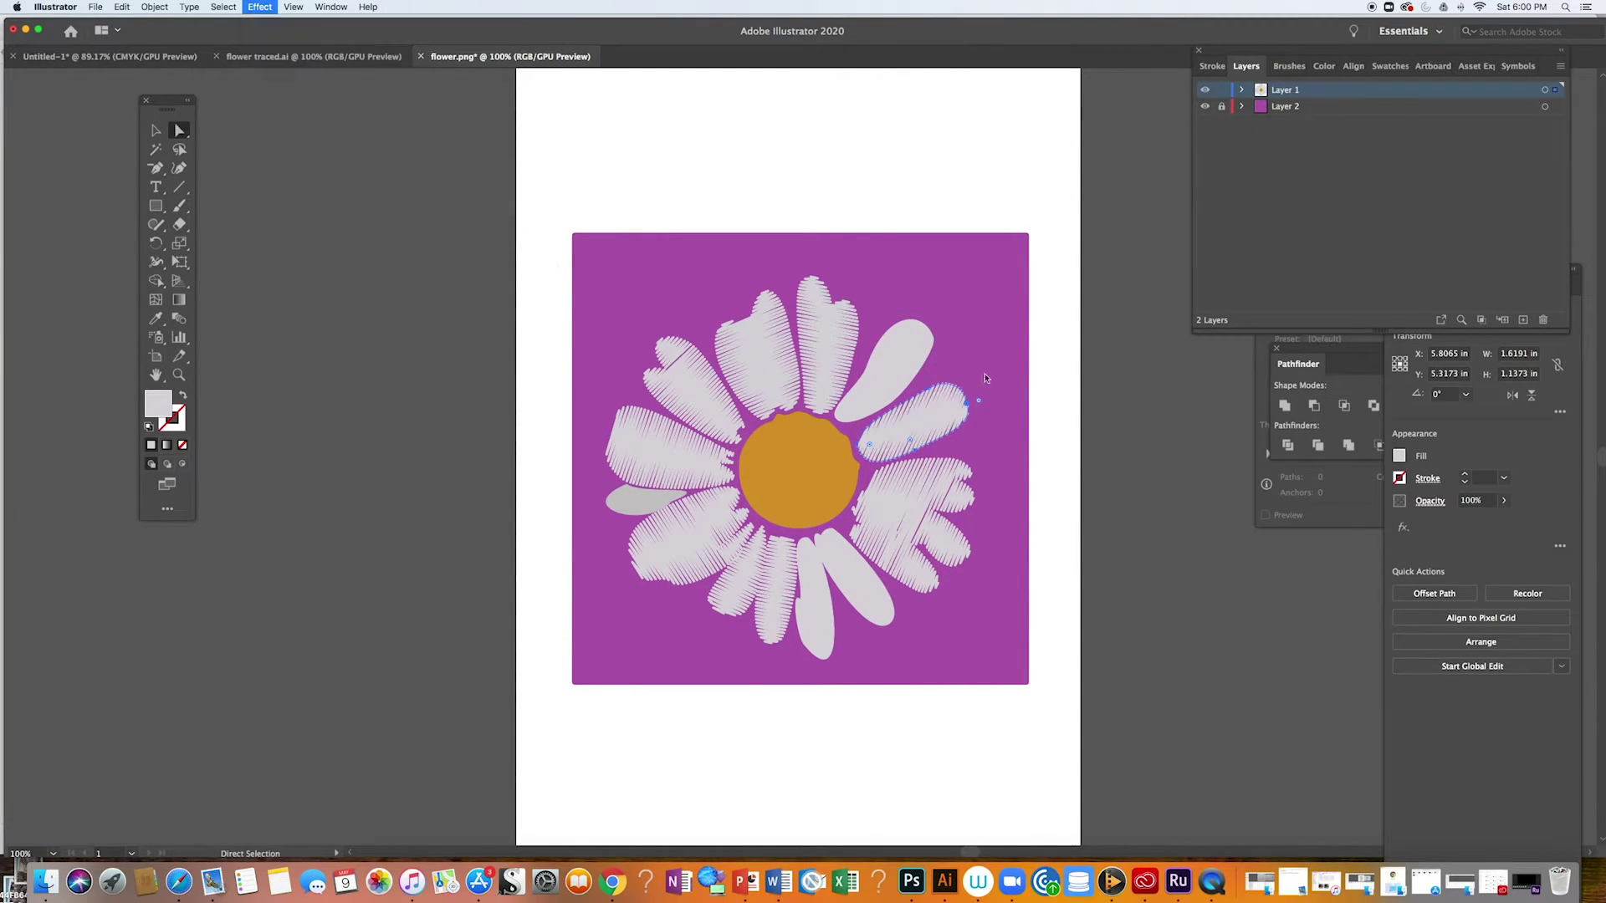
{"action": "left_click_drag", "start_coordinate": [1148, 185], "coordinate": [1155, 185]}
{"action": "left_click", "coordinate": [1331, 499]}
Apply the Scribble effect to the unstitched petal on the flower's upper right with an angle of 314°.
{"action": "left_click", "coordinate": [893, 368]}
{"action": "left_click", "coordinate": [259, 7]}
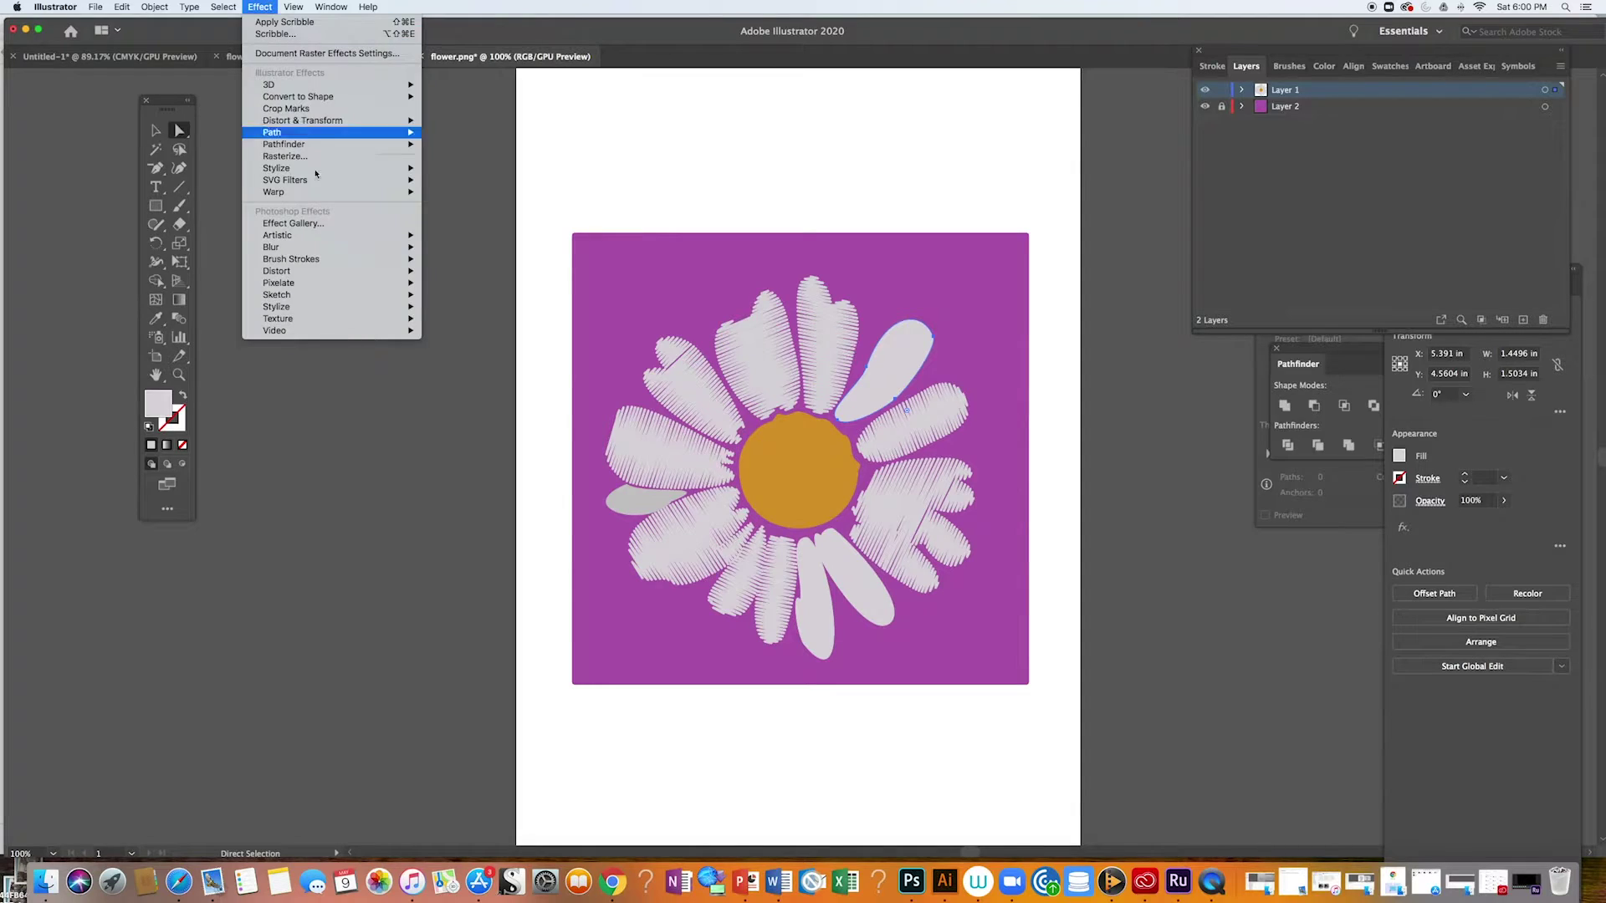
{"action": "mouse_move", "coordinate": [326, 174]}
{"action": "left_click", "coordinate": [456, 227]}
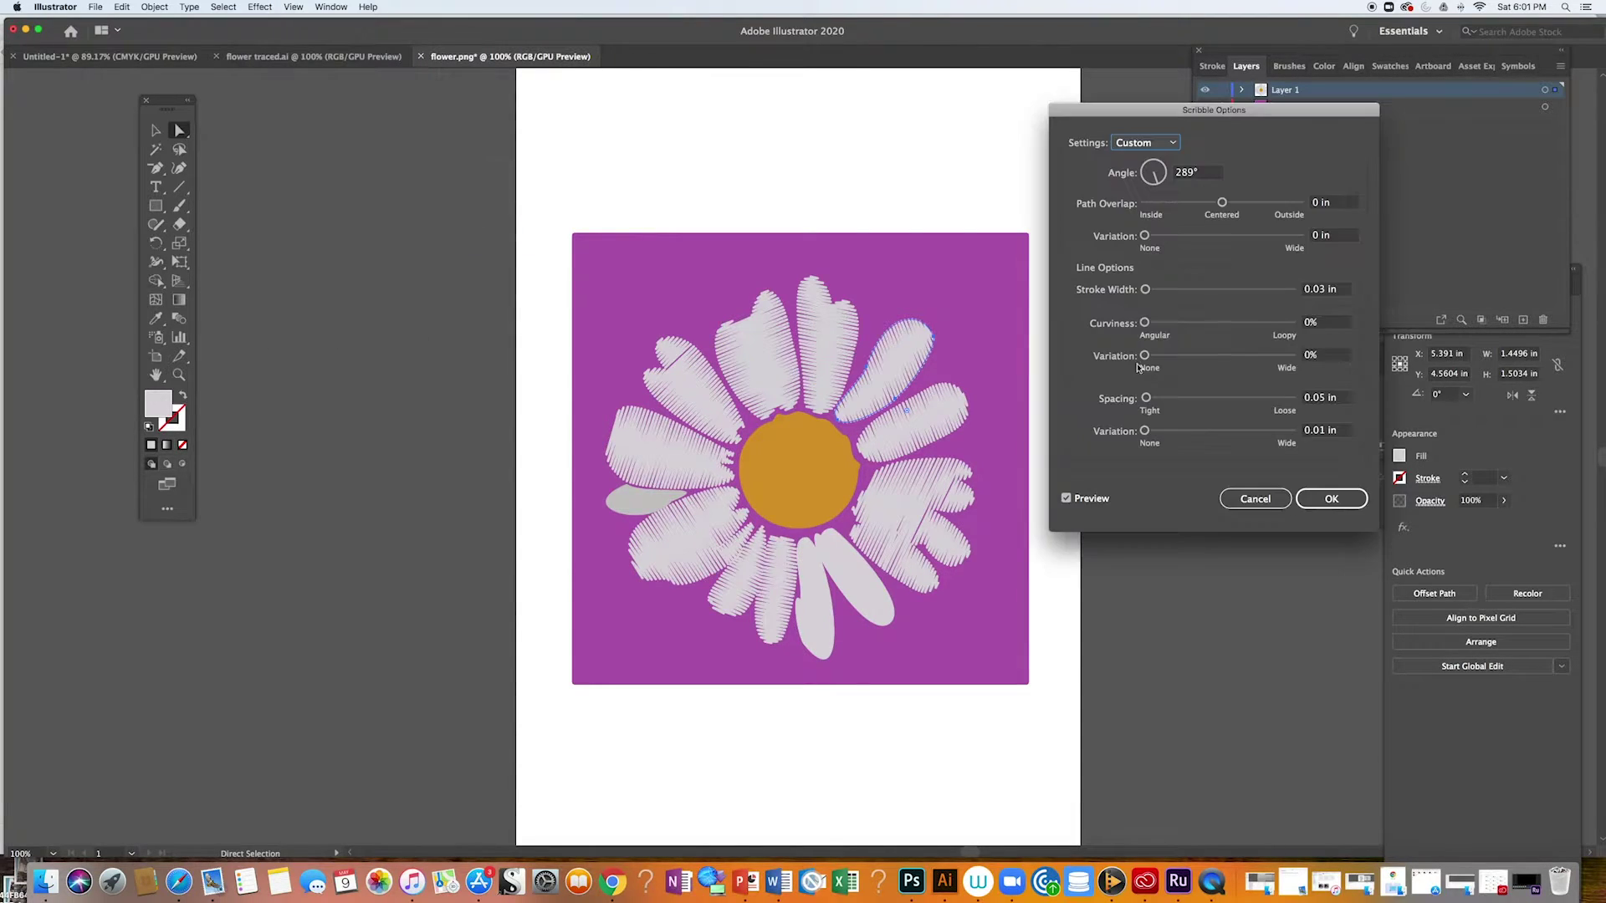
{"action": "left_click", "coordinate": [1157, 181]}
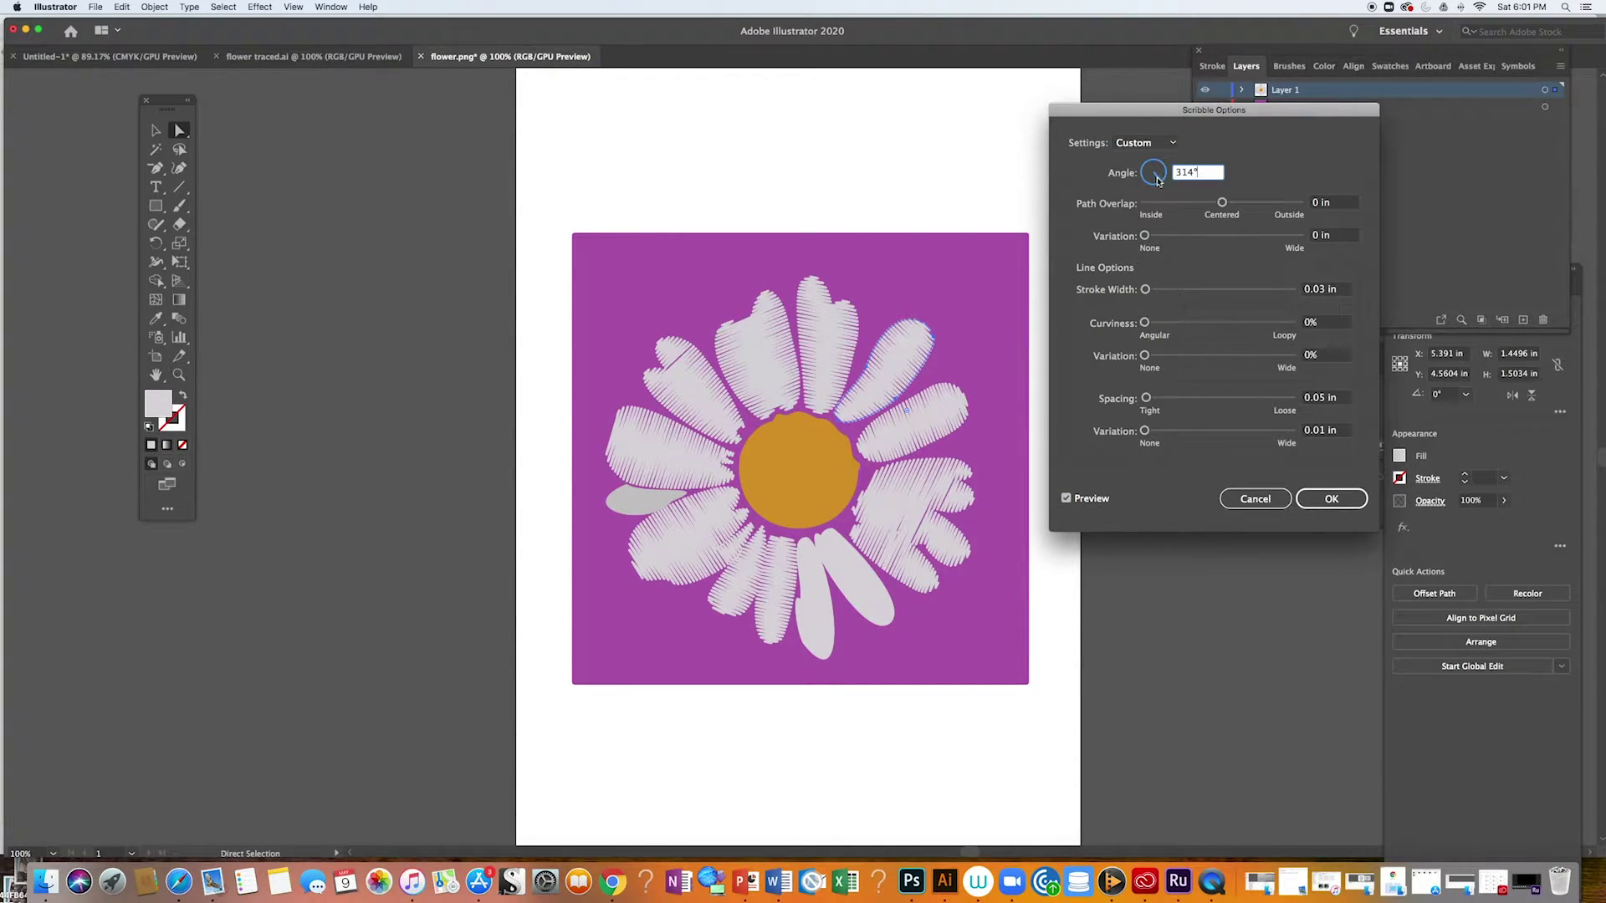
{"action": "left_click", "coordinate": [1331, 499]}
Apply the Scribble effect to the slanted petal just below and right of the flower's centre, adjusting its stroke angle.
{"action": "left_click", "coordinate": [861, 576]}
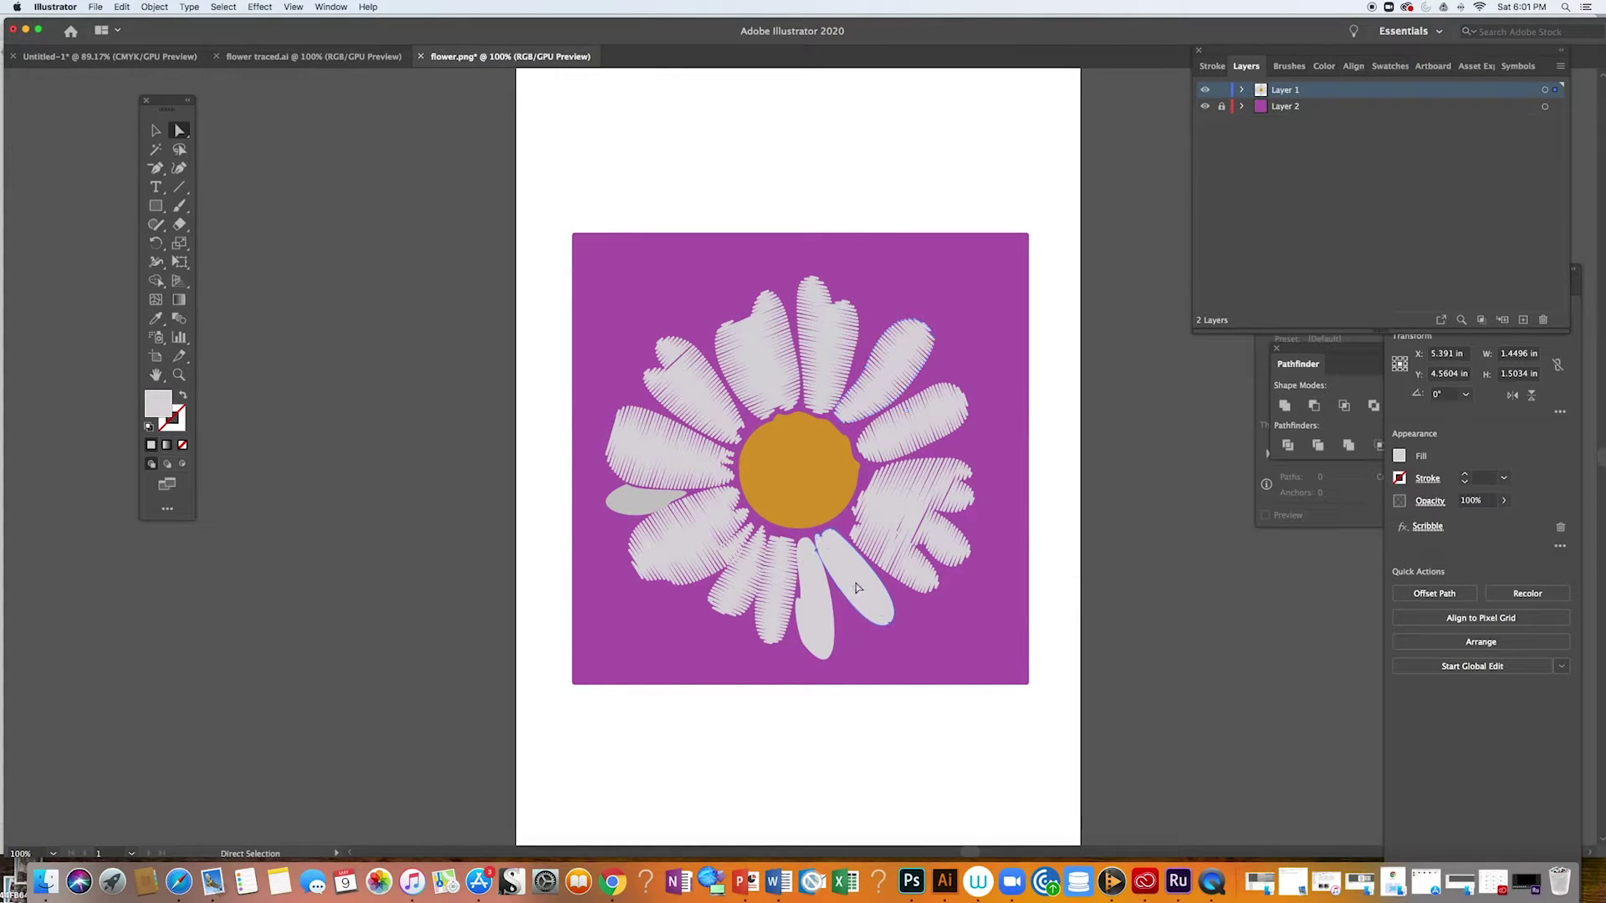
{"action": "left_click", "coordinate": [260, 7]}
{"action": "mouse_move", "coordinate": [376, 168]}
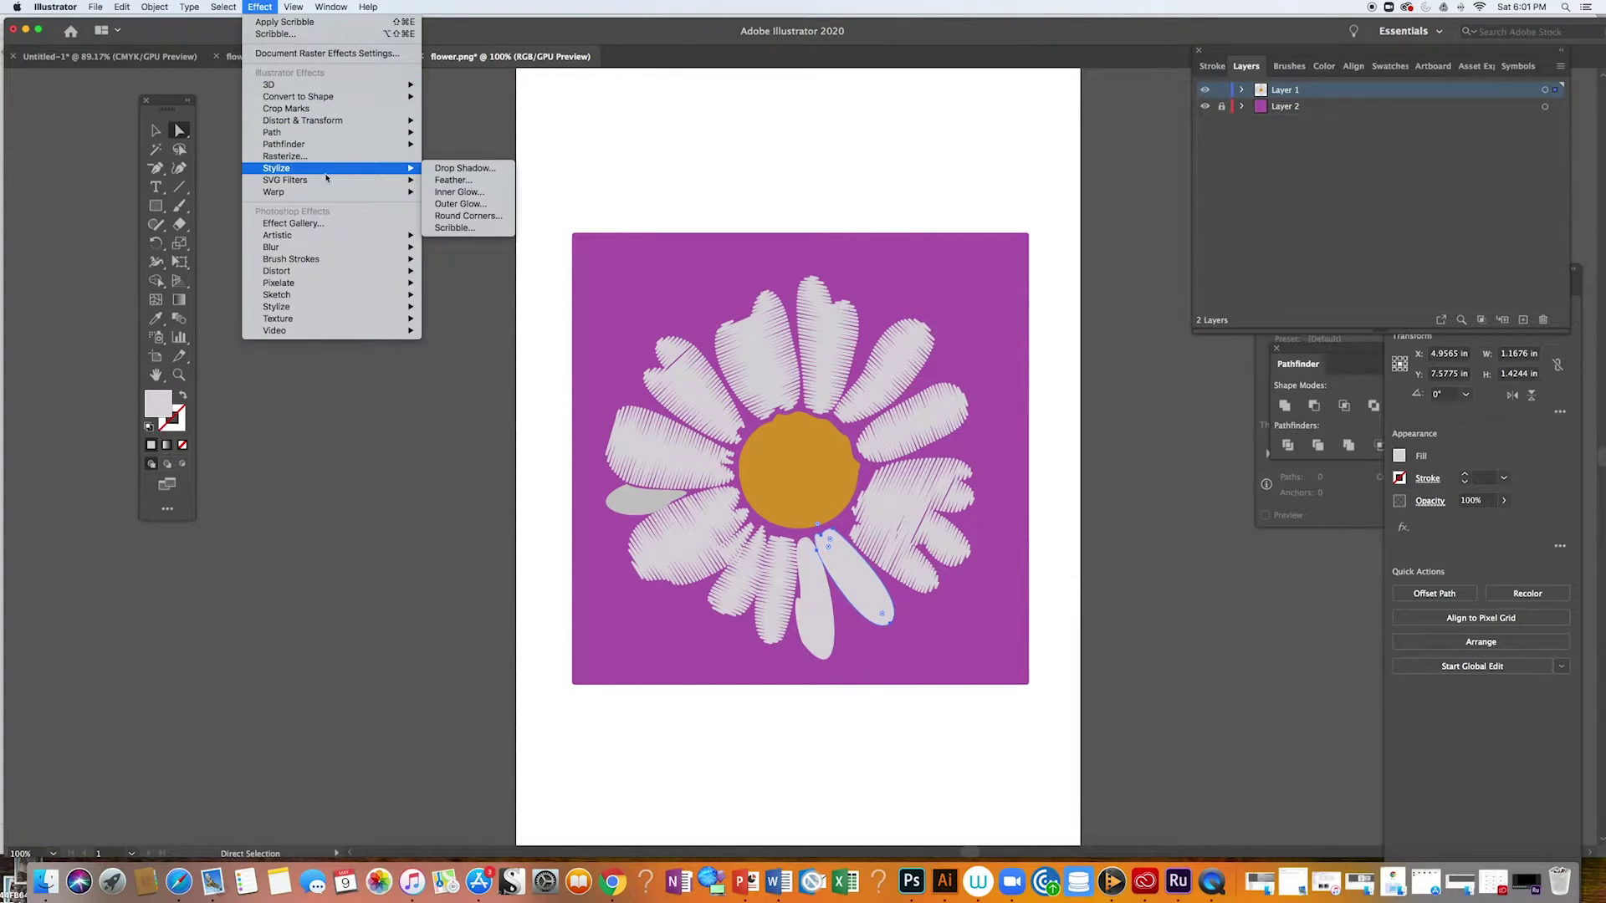
{"action": "left_click", "coordinate": [455, 228]}
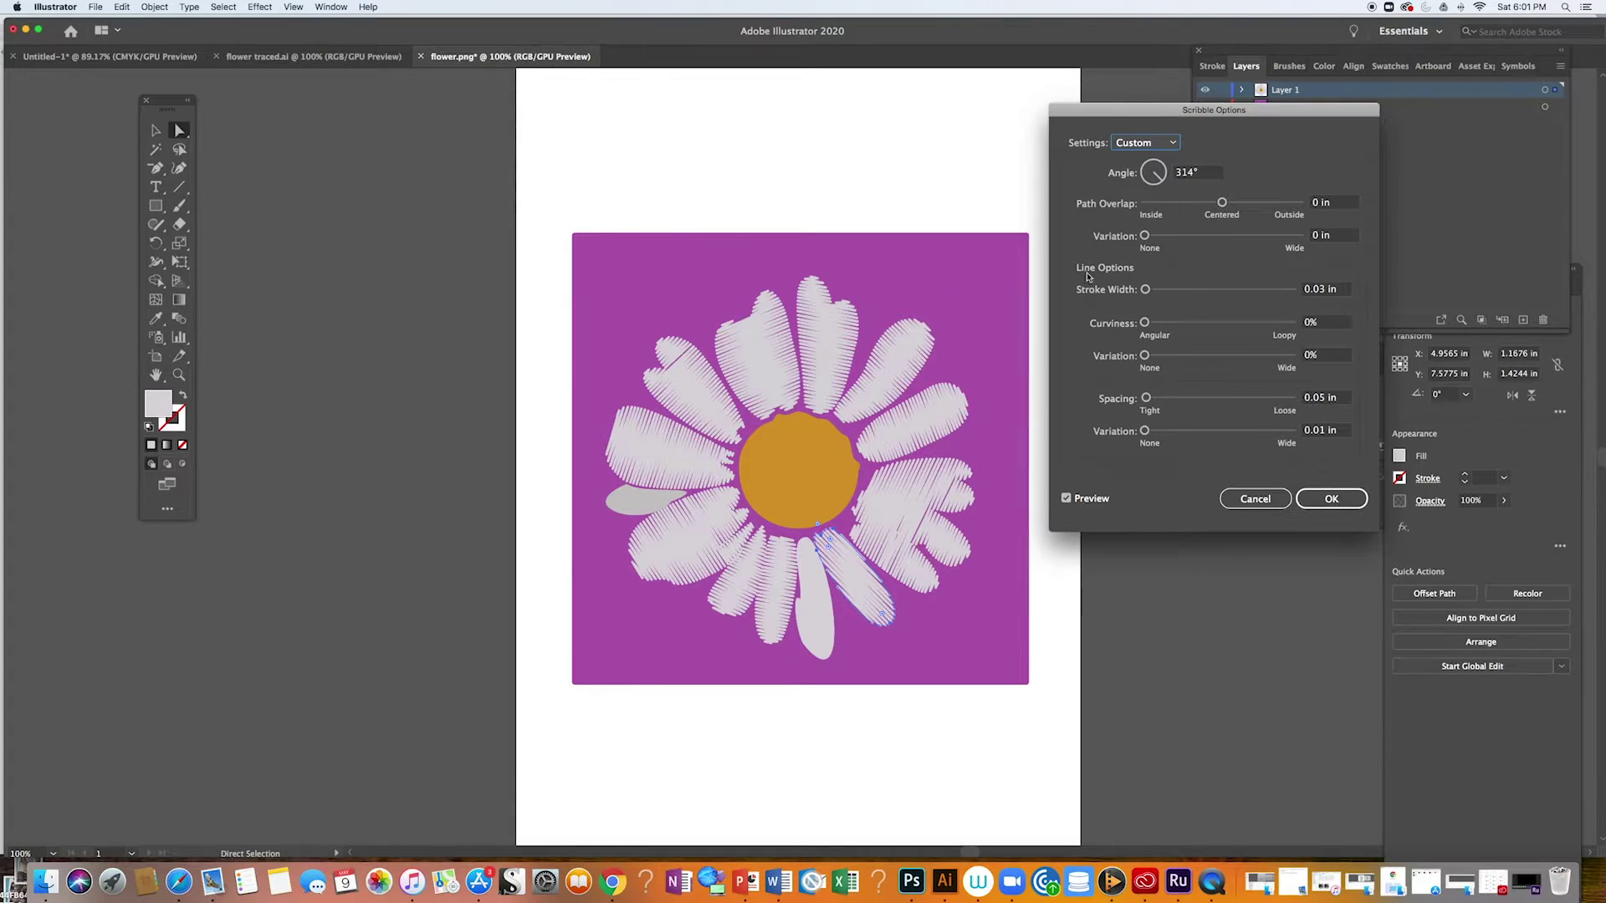
{"action": "left_click", "coordinate": [1160, 173]}
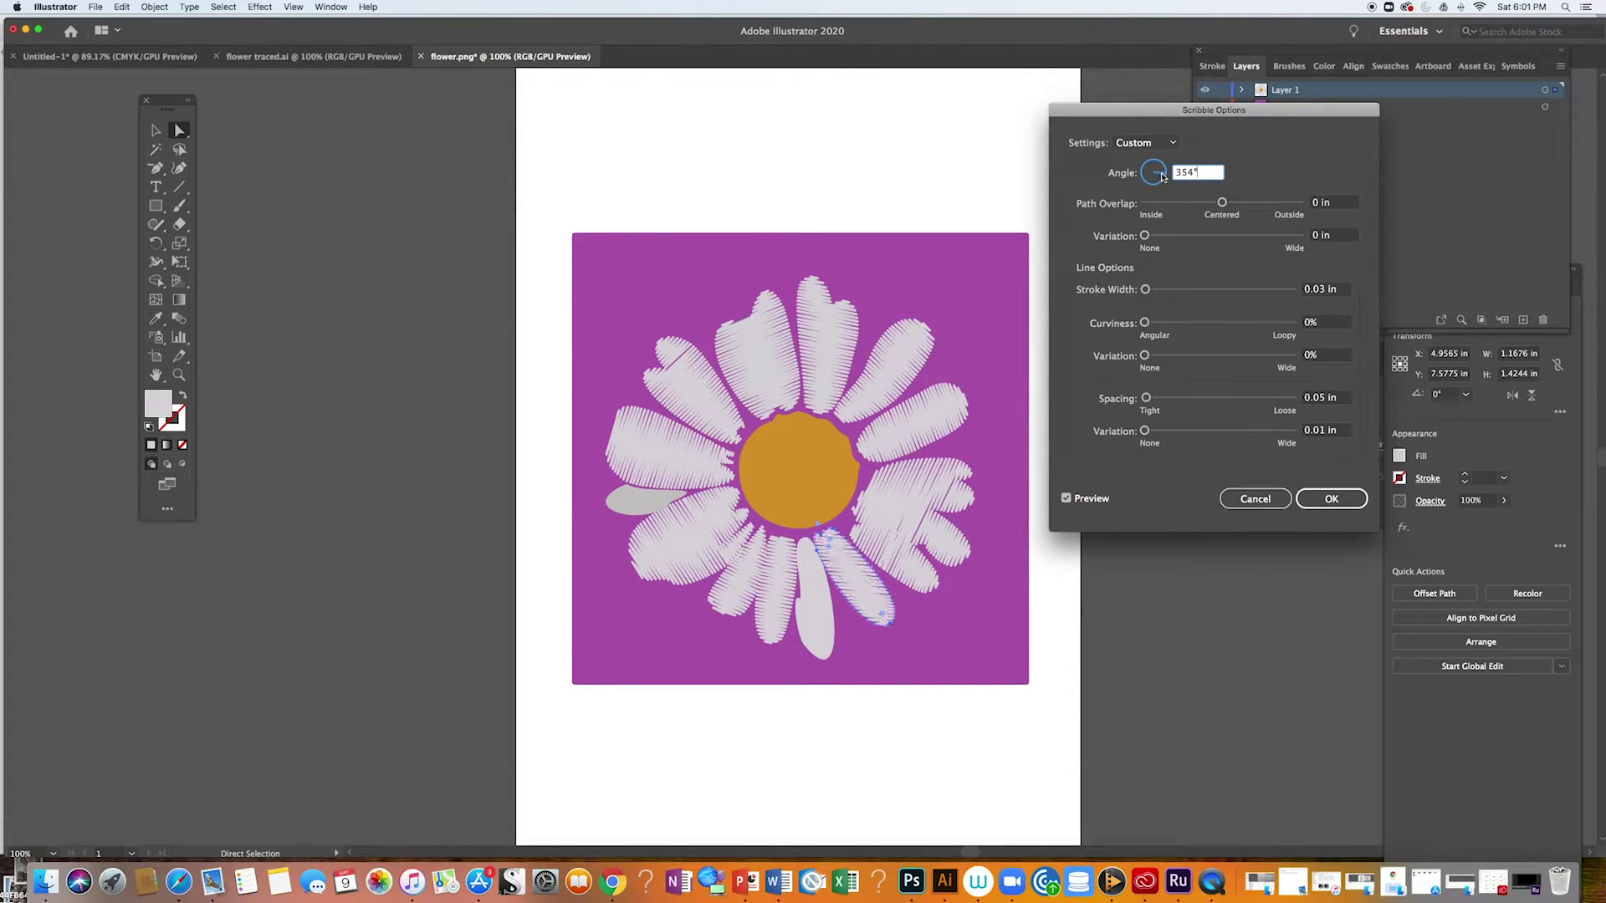
{"action": "left_click_drag", "start_coordinate": [1160, 174], "coordinate": [1163, 172]}
{"action": "left_click", "coordinate": [1331, 498]}
Apply the Scribble effect to the bottommost petal, adjusting its stroke angle.
{"action": "left_click", "coordinate": [815, 598]}
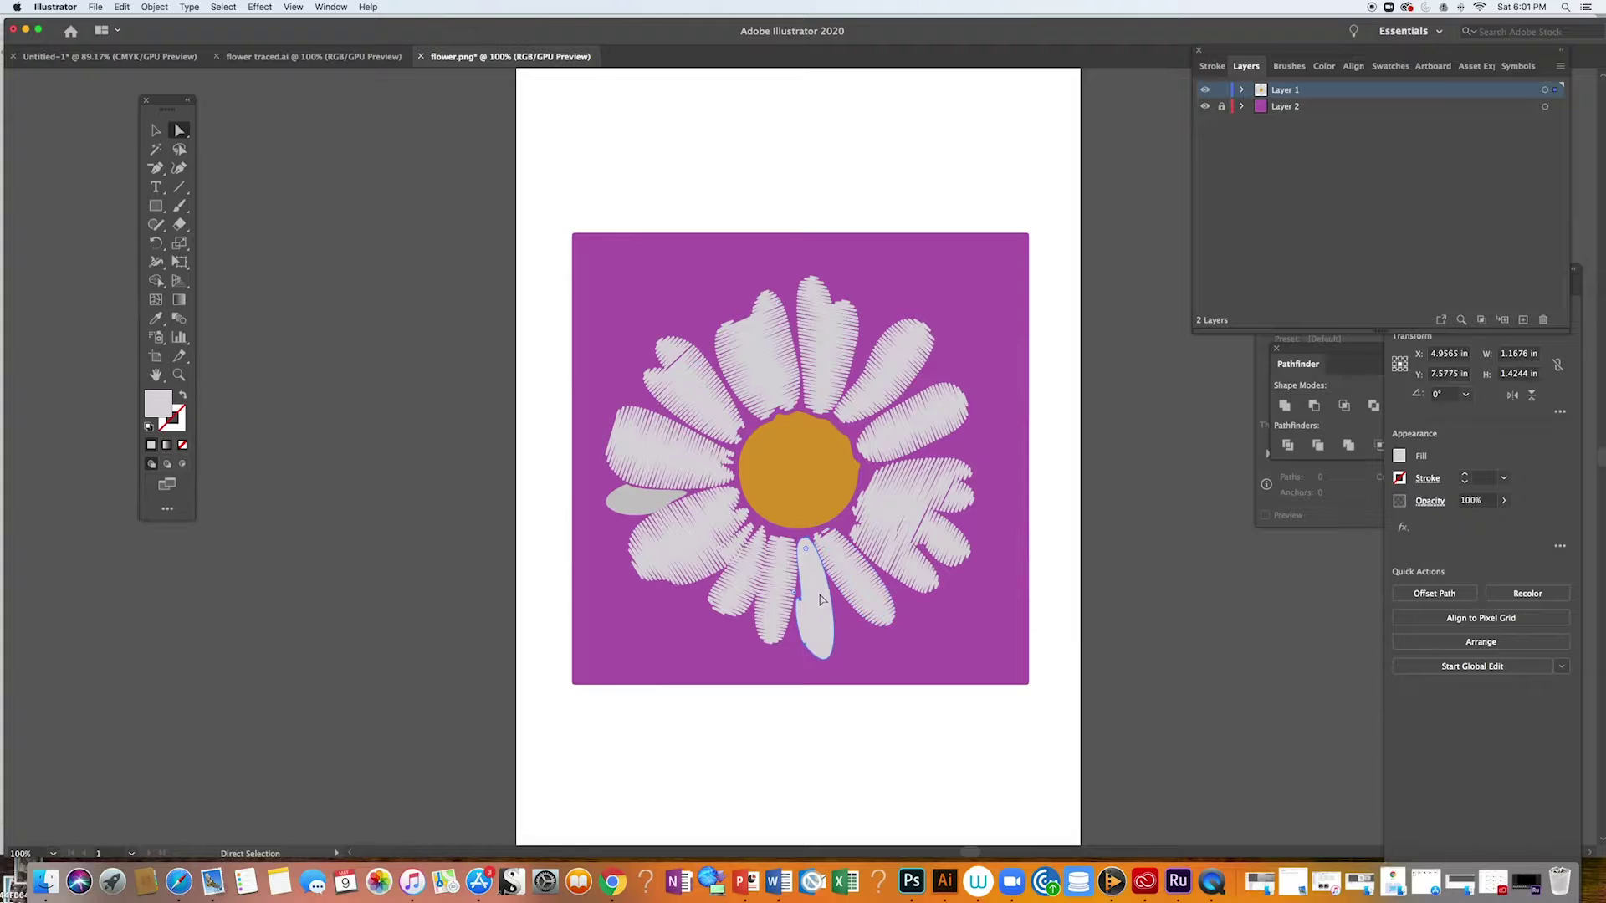
{"action": "left_click", "coordinate": [260, 7]}
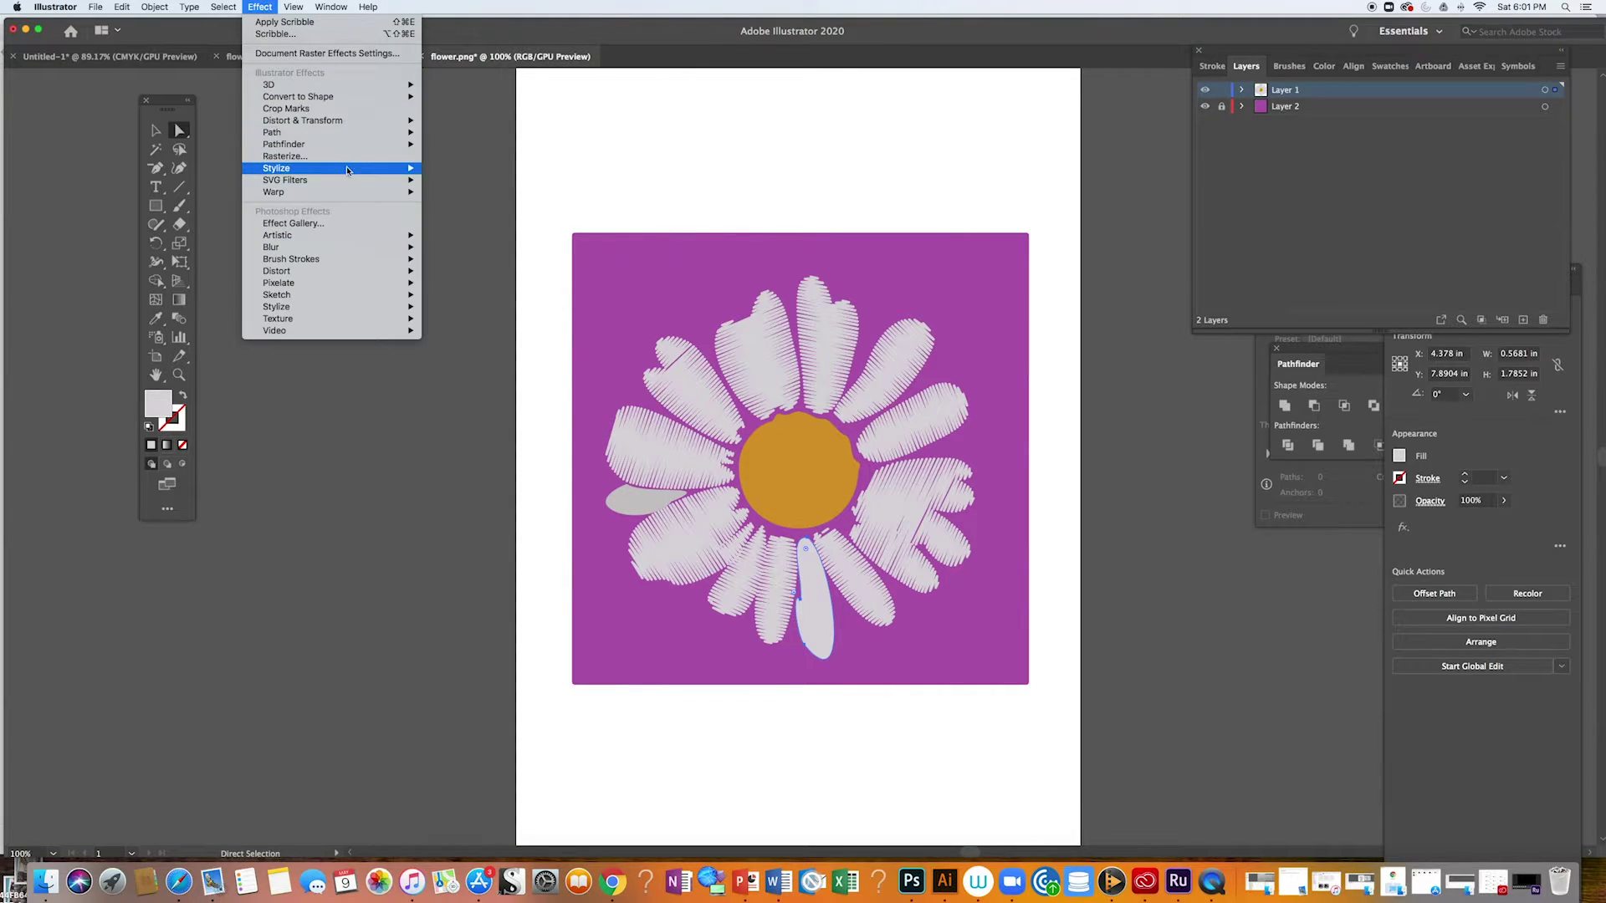
{"action": "mouse_move", "coordinate": [390, 171]}
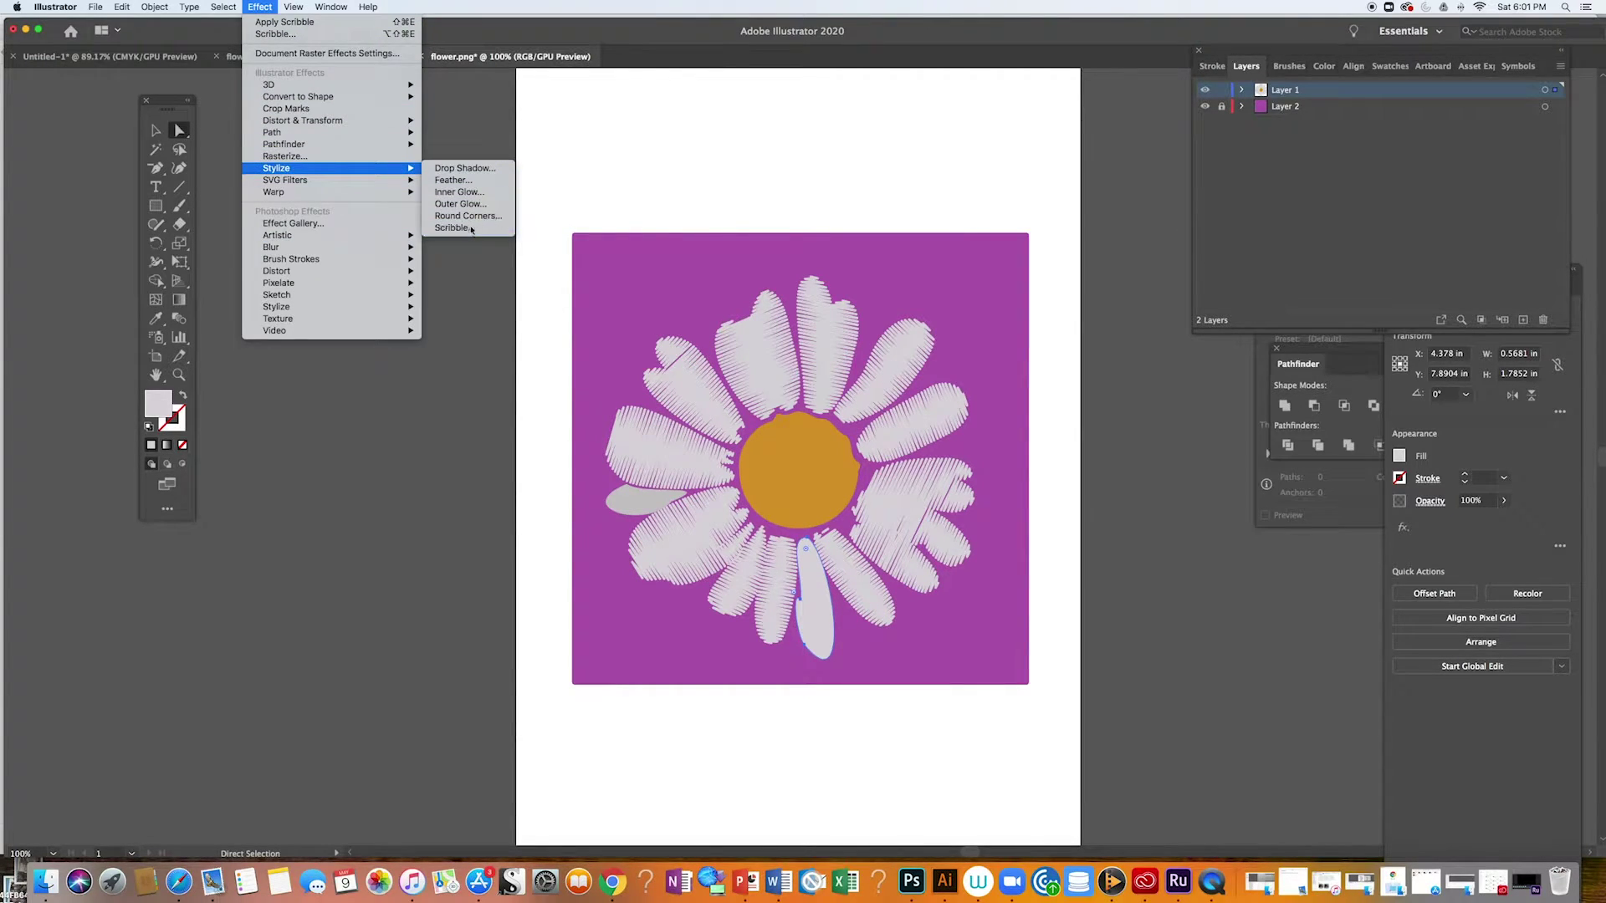
{"action": "left_click", "coordinate": [464, 230]}
{"action": "left_click_drag", "start_coordinate": [1162, 174], "coordinate": [1167, 176]}
{"action": "left_click", "coordinate": [1330, 499]}
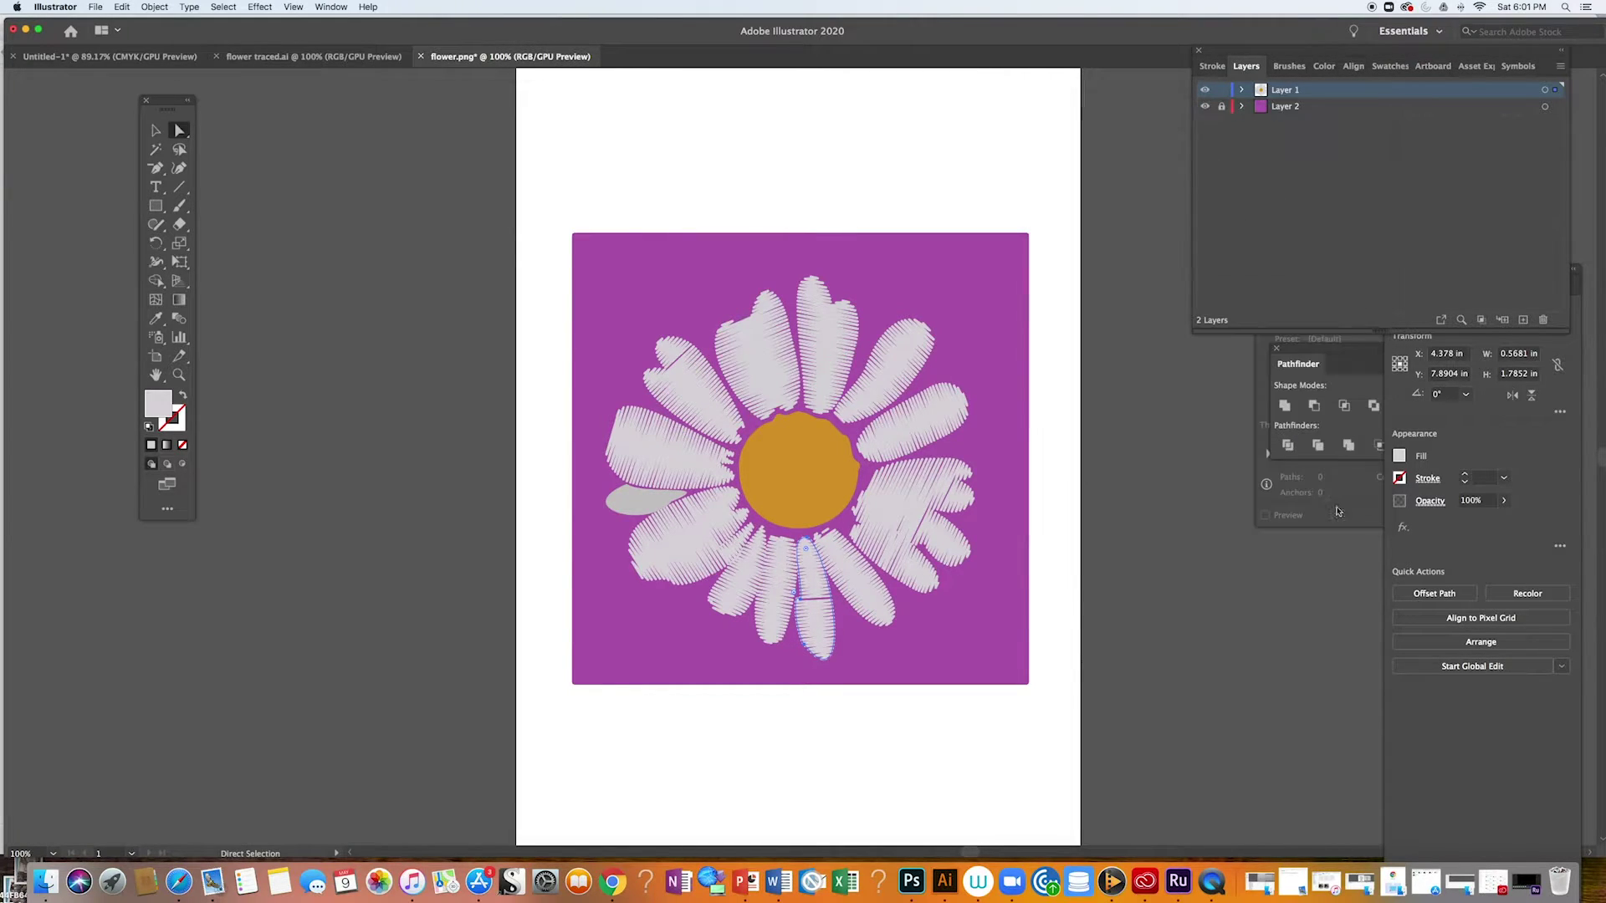
Apply the Scribble effect to the small grey petal on the flower's left side with an angle of 87°.
{"action": "left_click", "coordinate": [640, 500]}
{"action": "left_click", "coordinate": [253, 5]}
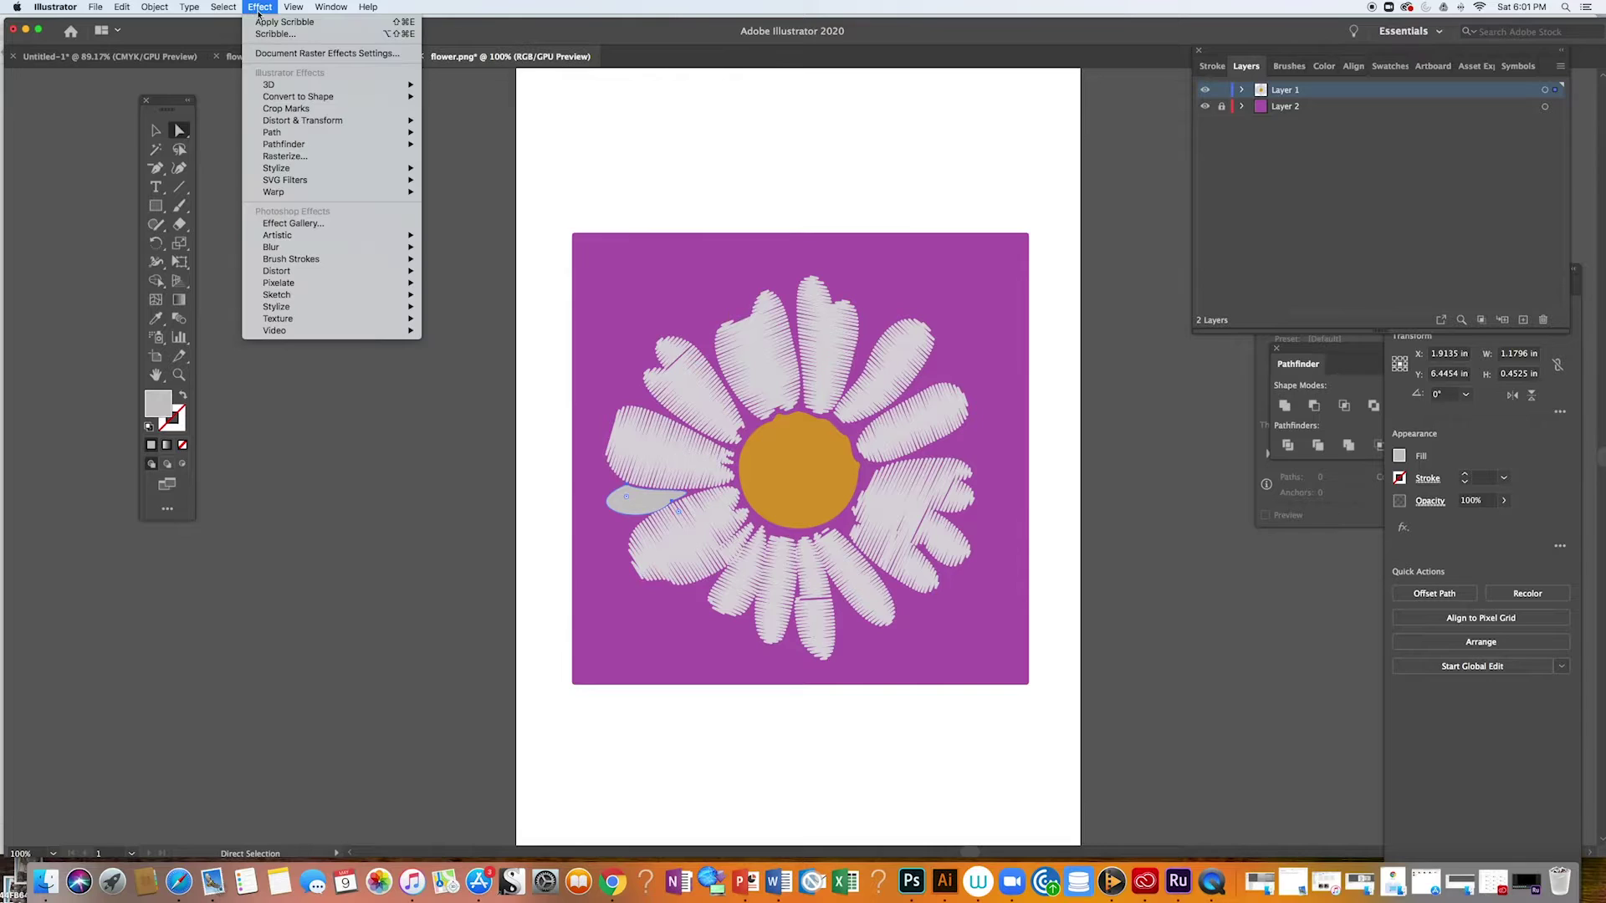
{"action": "mouse_move", "coordinate": [392, 169]}
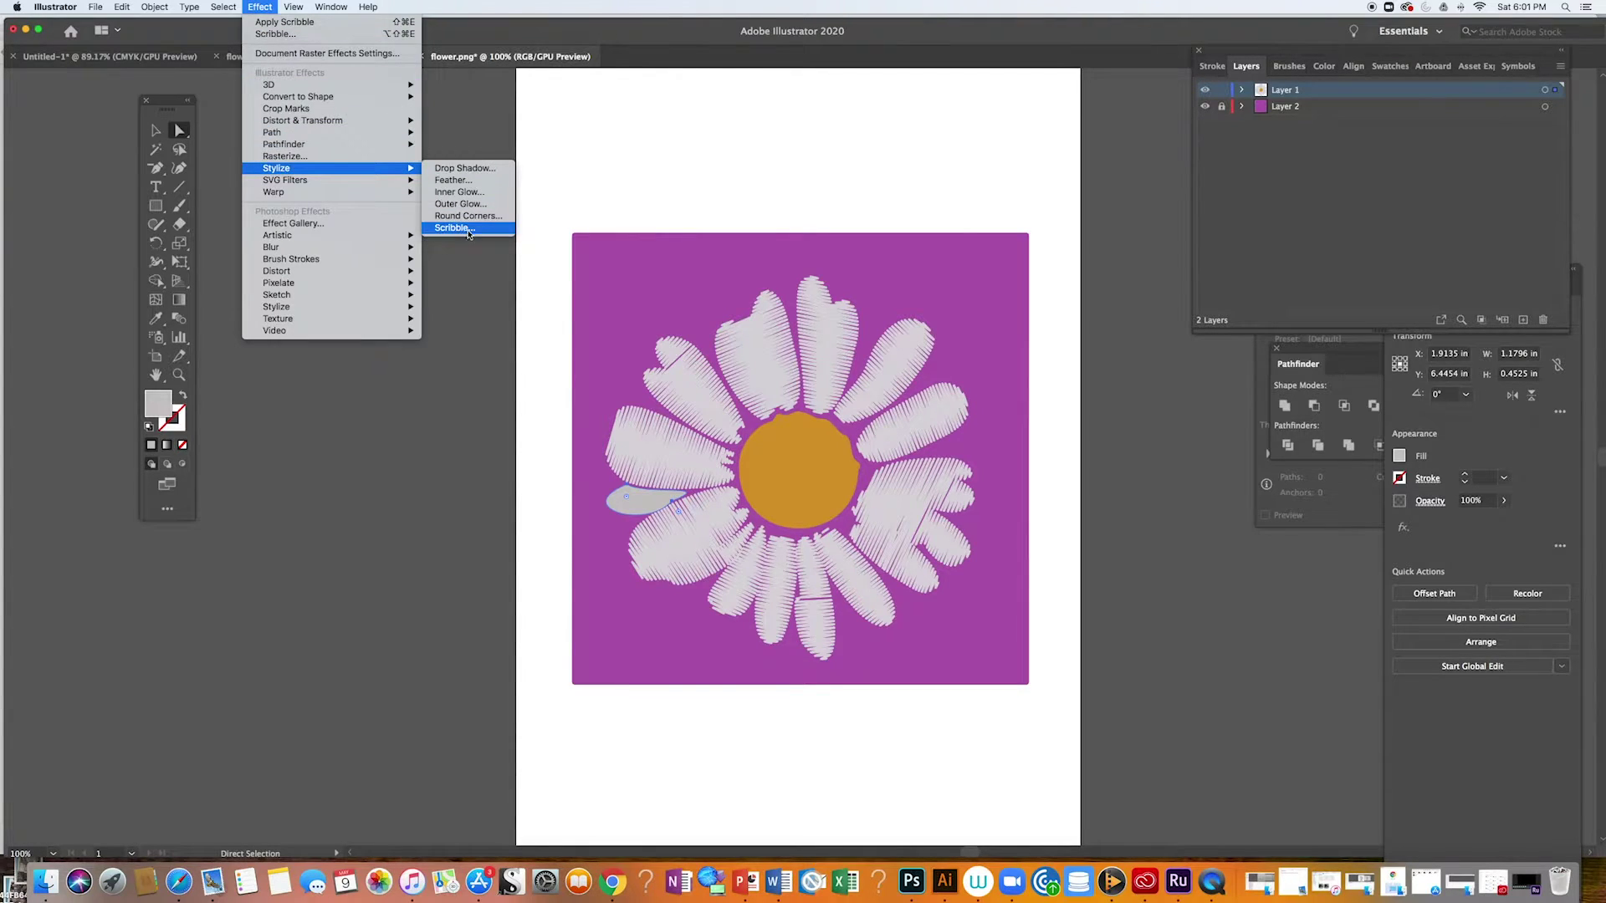
{"action": "left_click", "coordinate": [456, 227]}
{"action": "left_click", "coordinate": [1161, 174]}
{"action": "left_click_drag", "start_coordinate": [1162, 174], "coordinate": [1154, 173]}
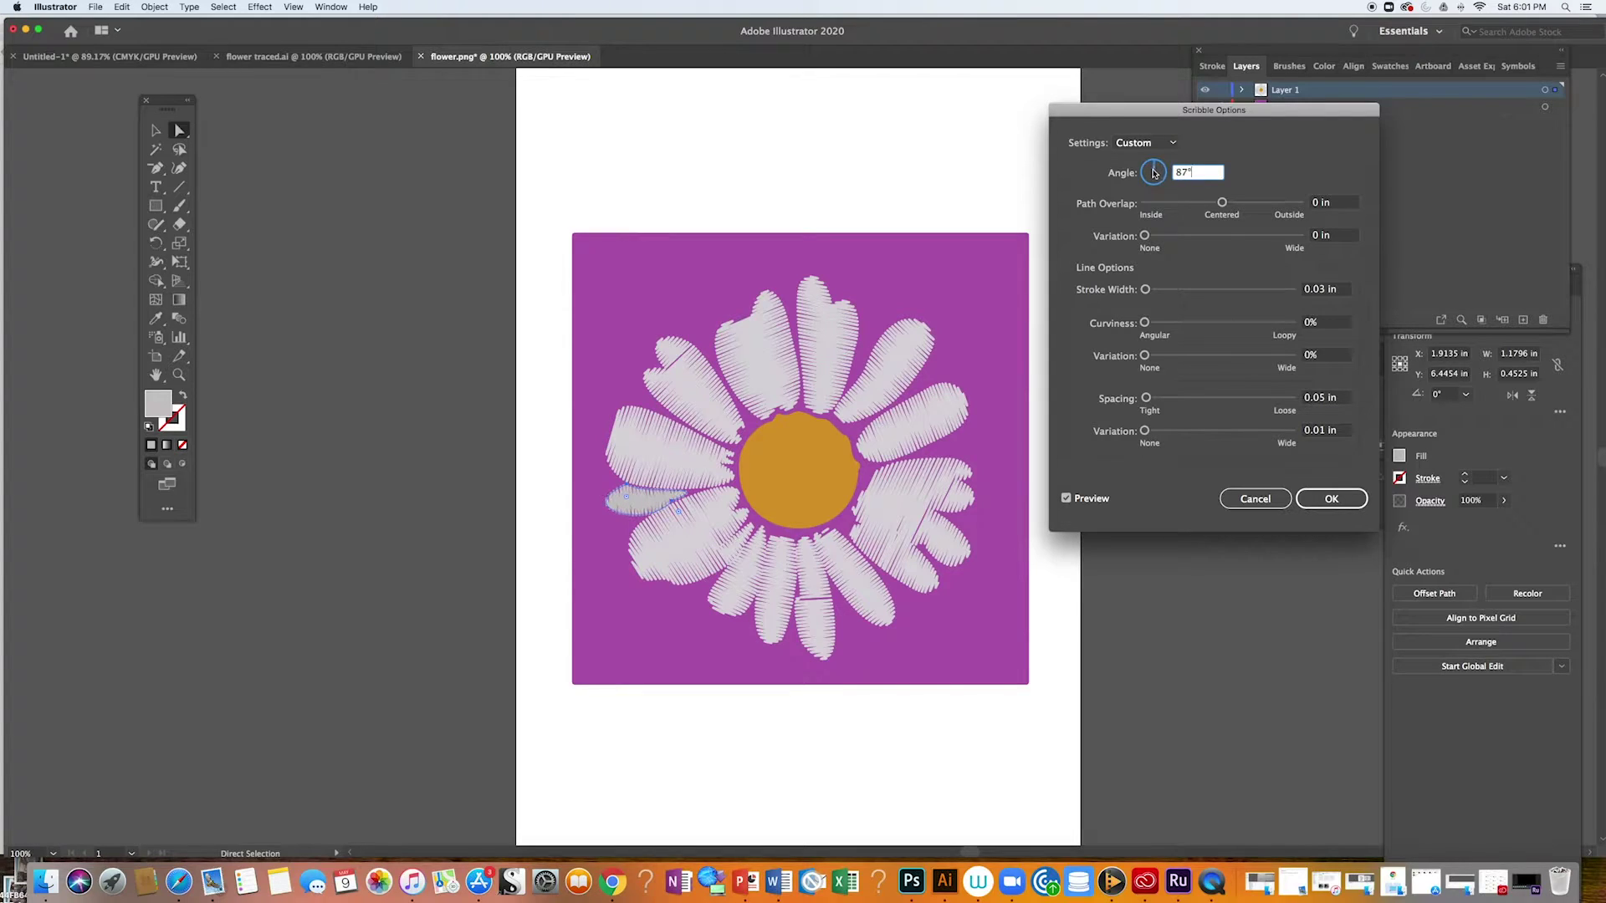
{"action": "left_click", "coordinate": [1331, 500]}
Apply the Scribble effect to the orange flower centre with an angle of 178°, and deselect the artwork.
{"action": "left_click", "coordinate": [837, 514]}
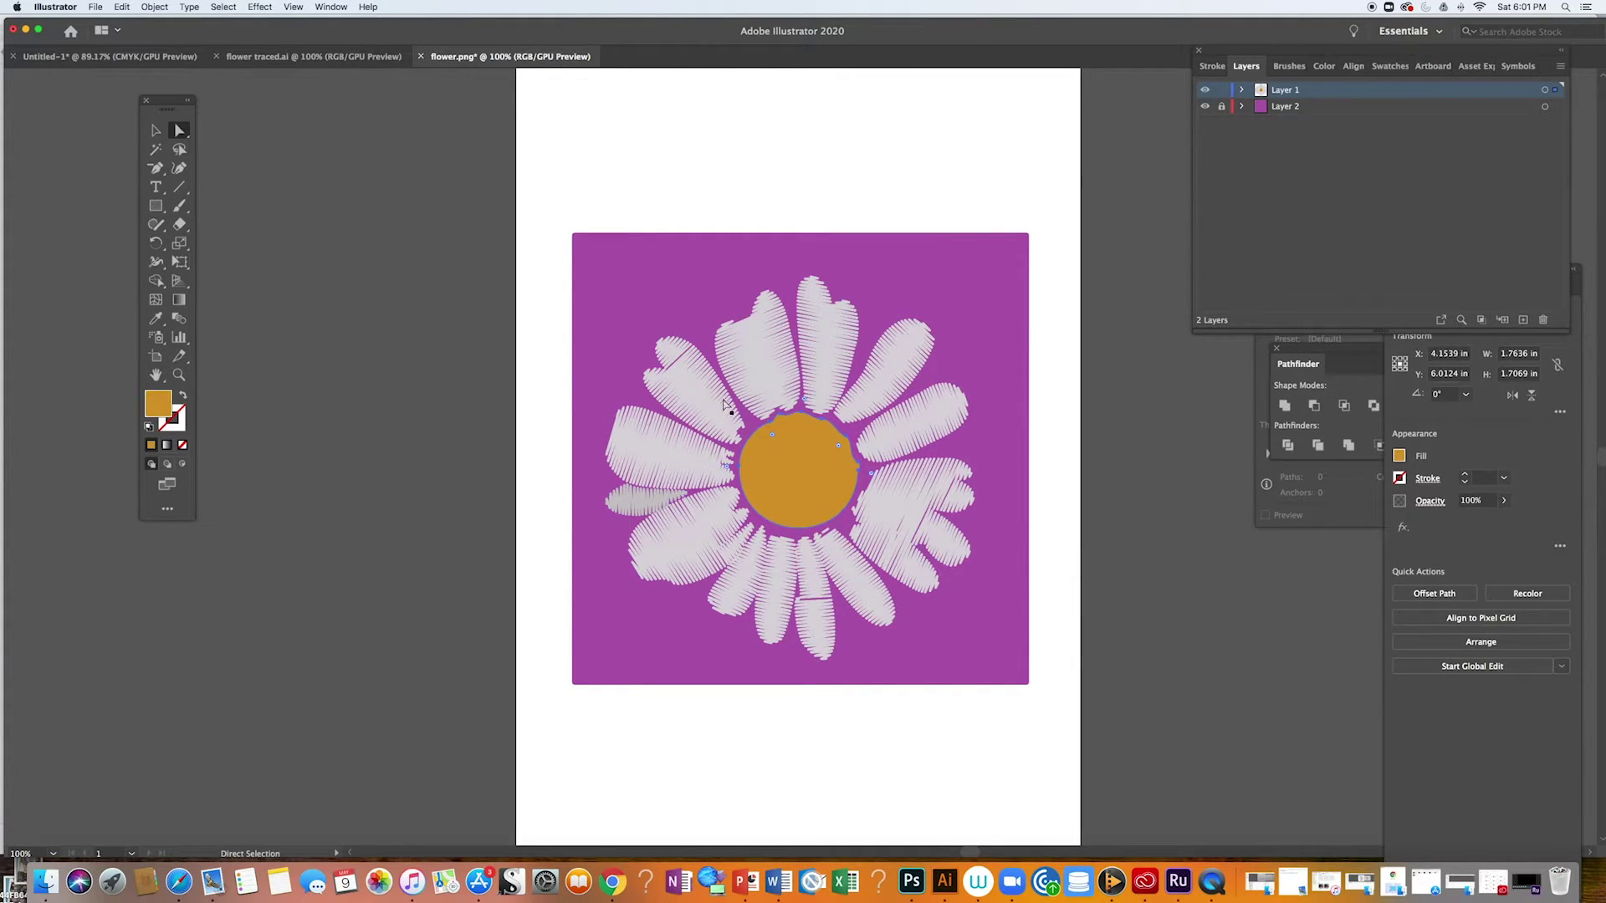
{"action": "left_click", "coordinate": [259, 7]}
{"action": "mouse_move", "coordinate": [299, 171]}
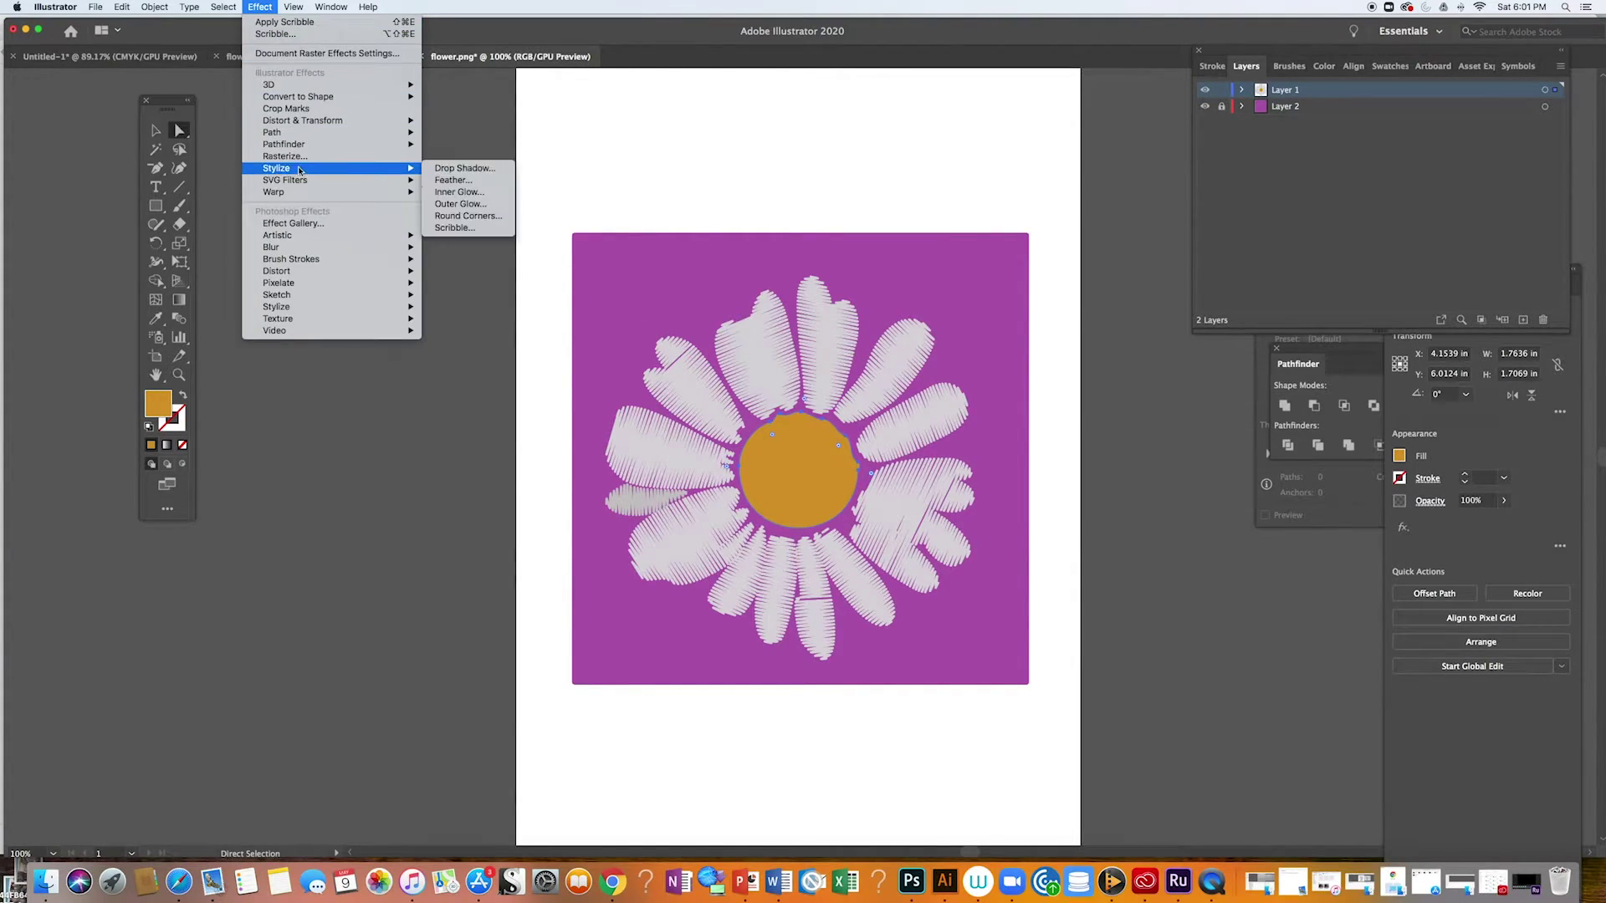
{"action": "left_click", "coordinate": [502, 227]}
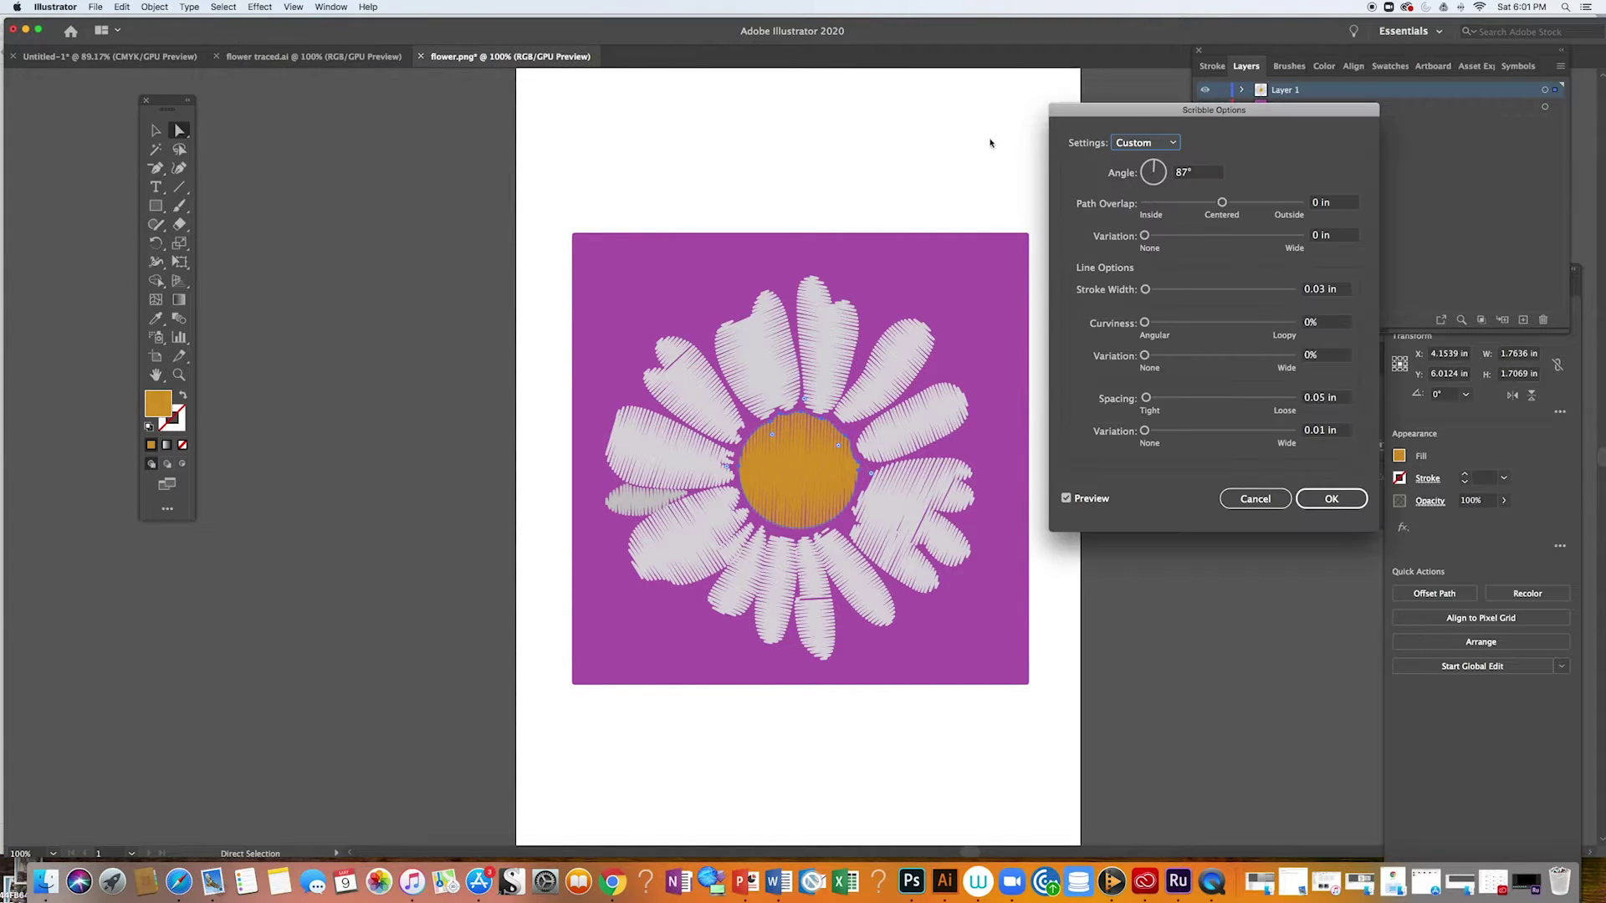
{"action": "left_click", "coordinate": [1149, 174]}
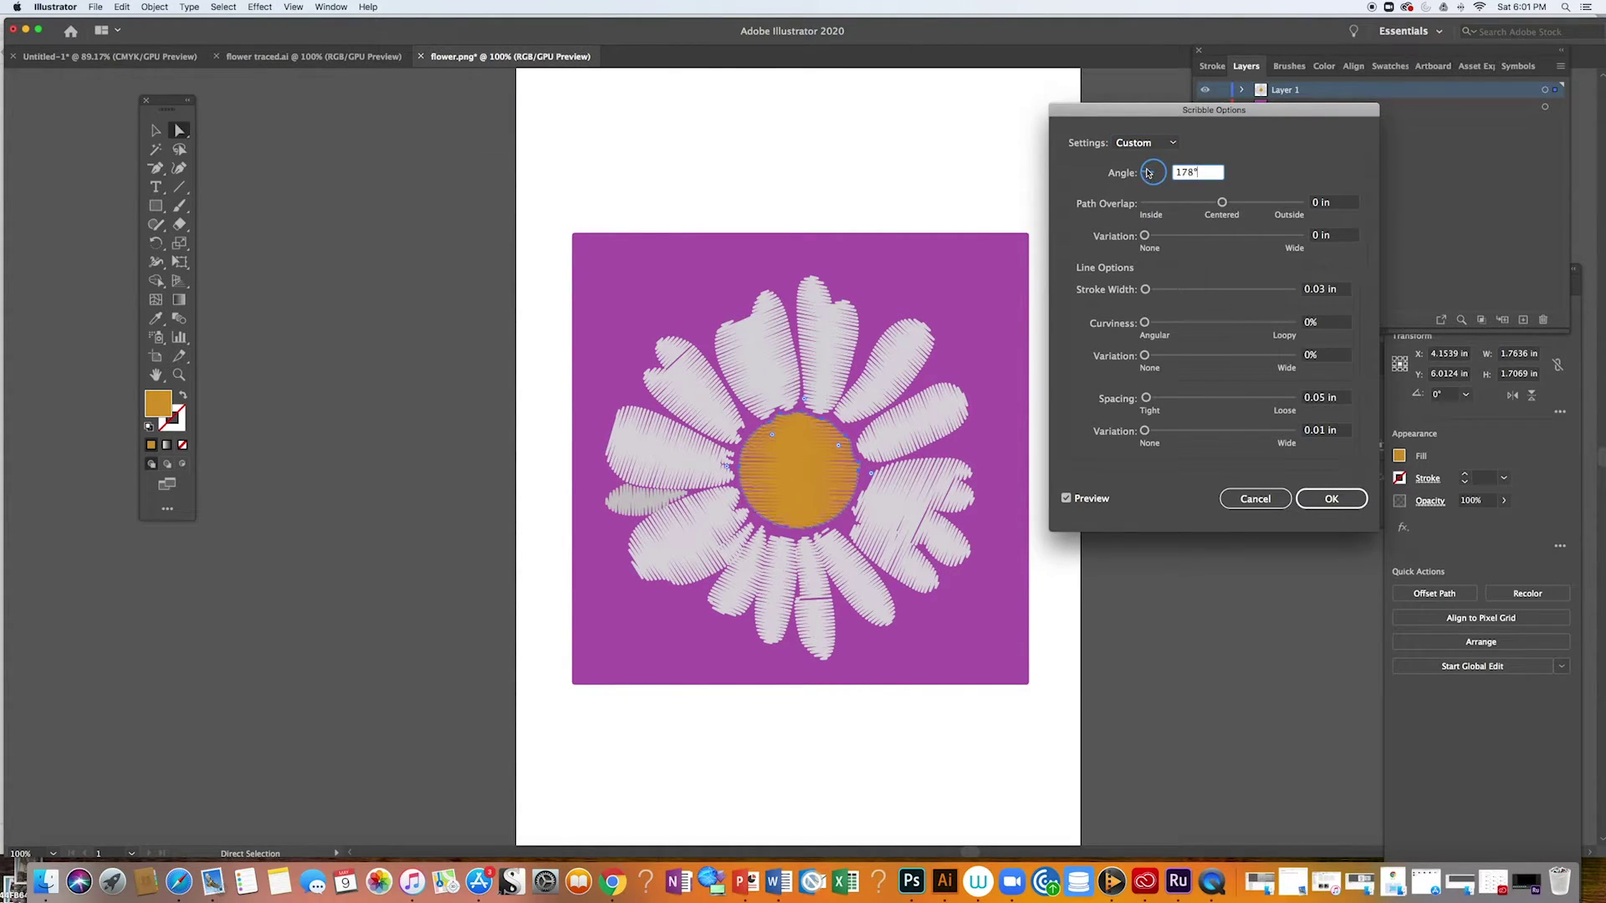
{"action": "left_click", "coordinate": [1330, 499]}
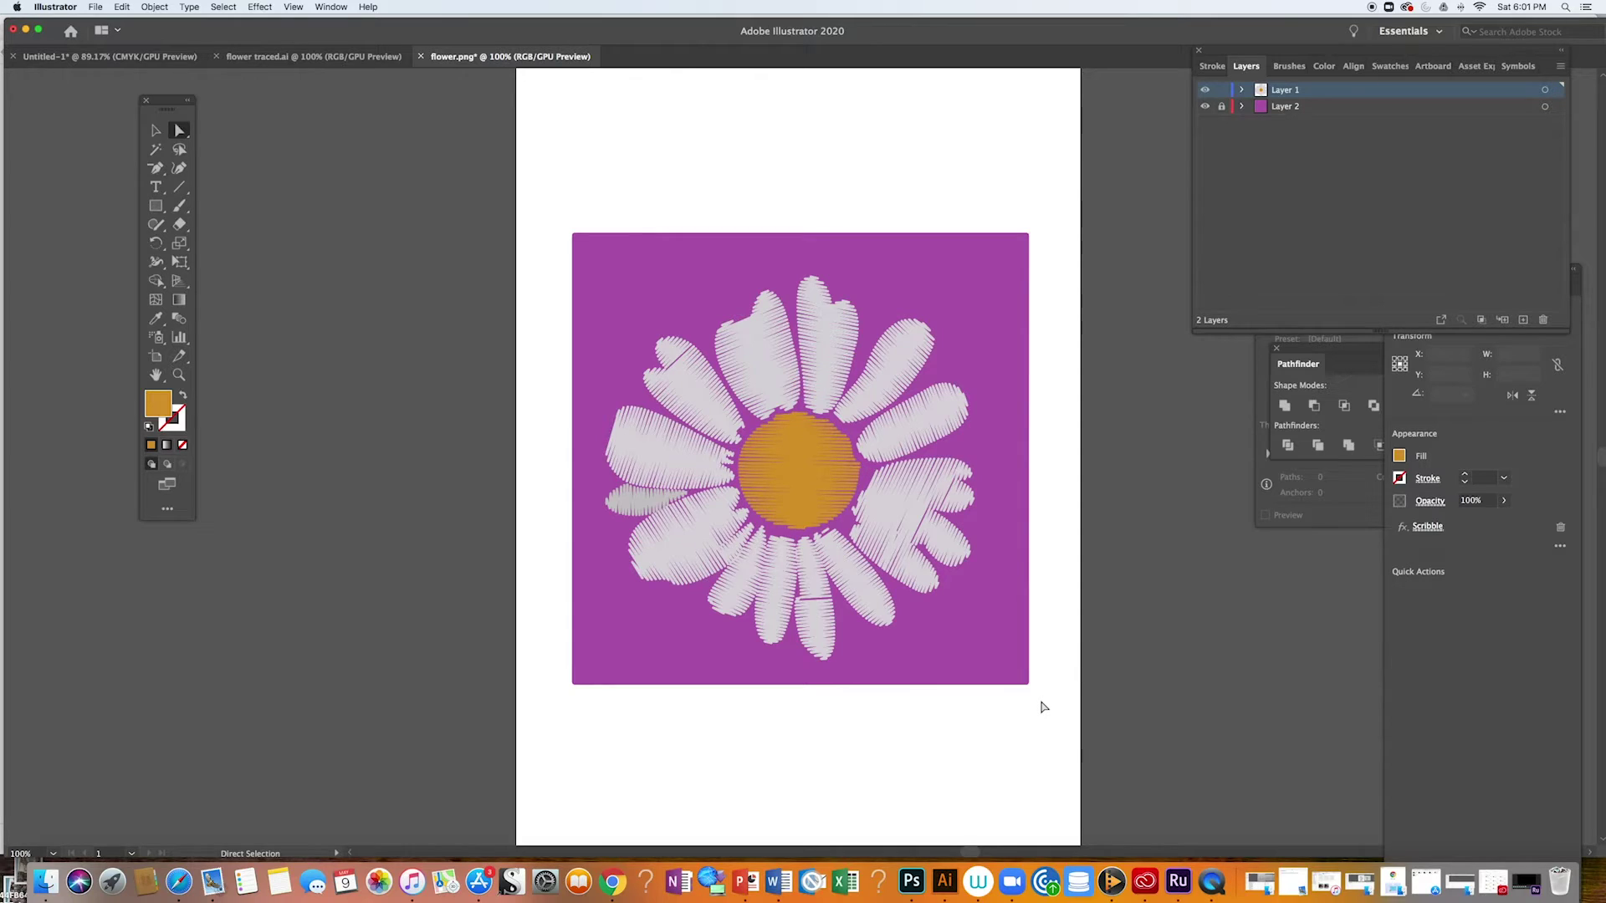
{"action": "left_click", "coordinate": [157, 132]}
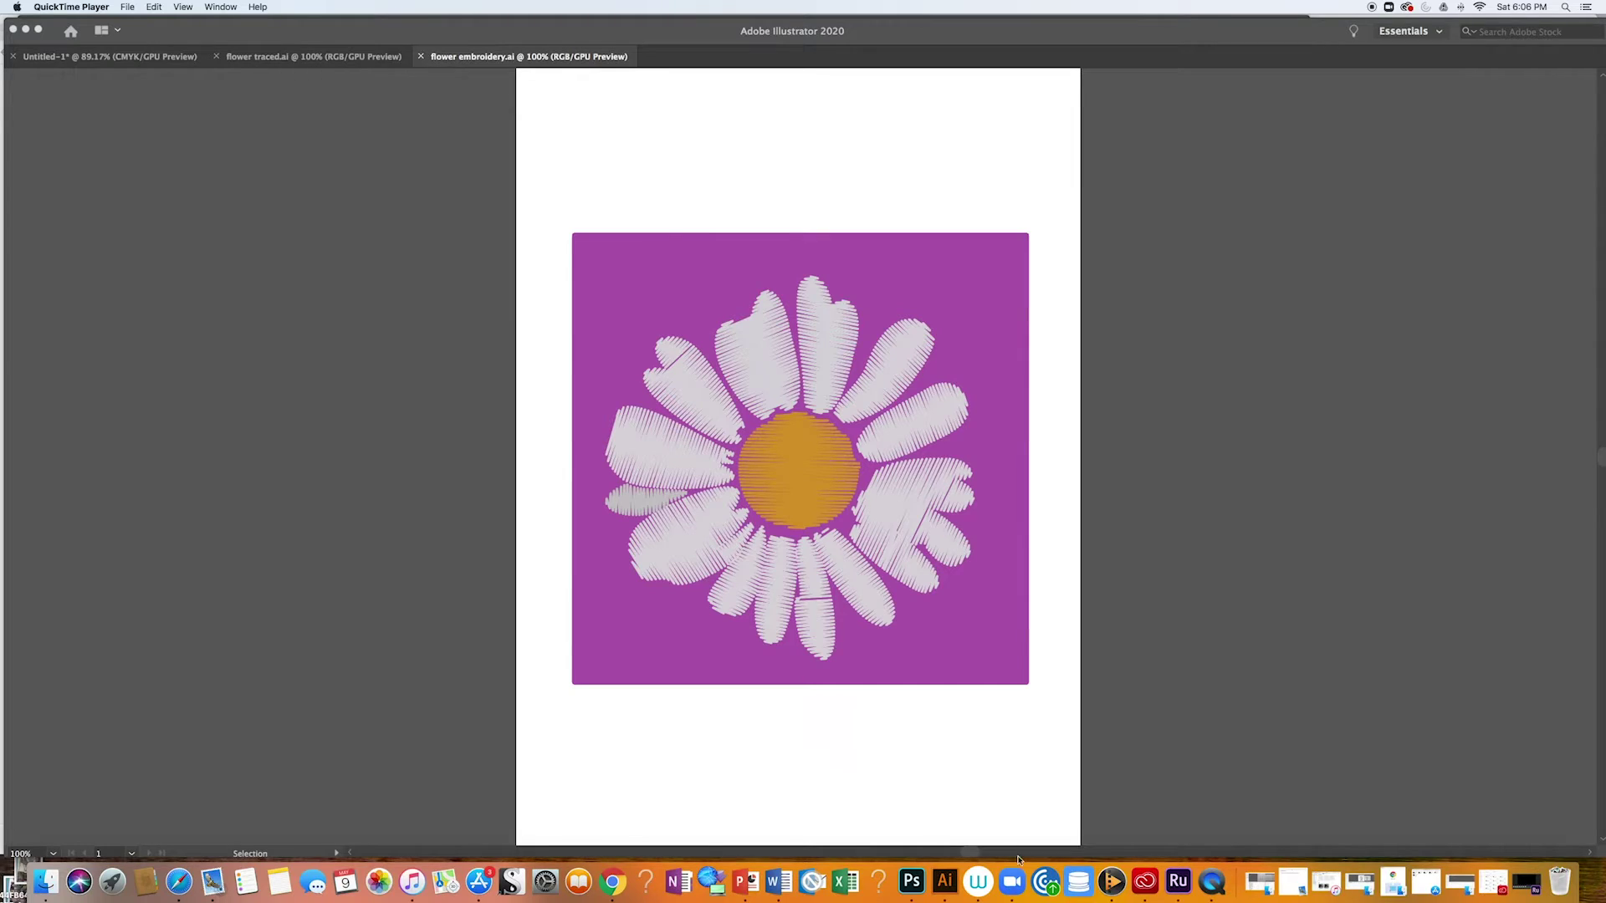
Switch to Photoshop and open flower embroidery.ai from the Desktop, importing it cropped to the bounding box at 300 pixels/inch in RGB Color.
{"action": "left_click", "coordinate": [912, 883]}
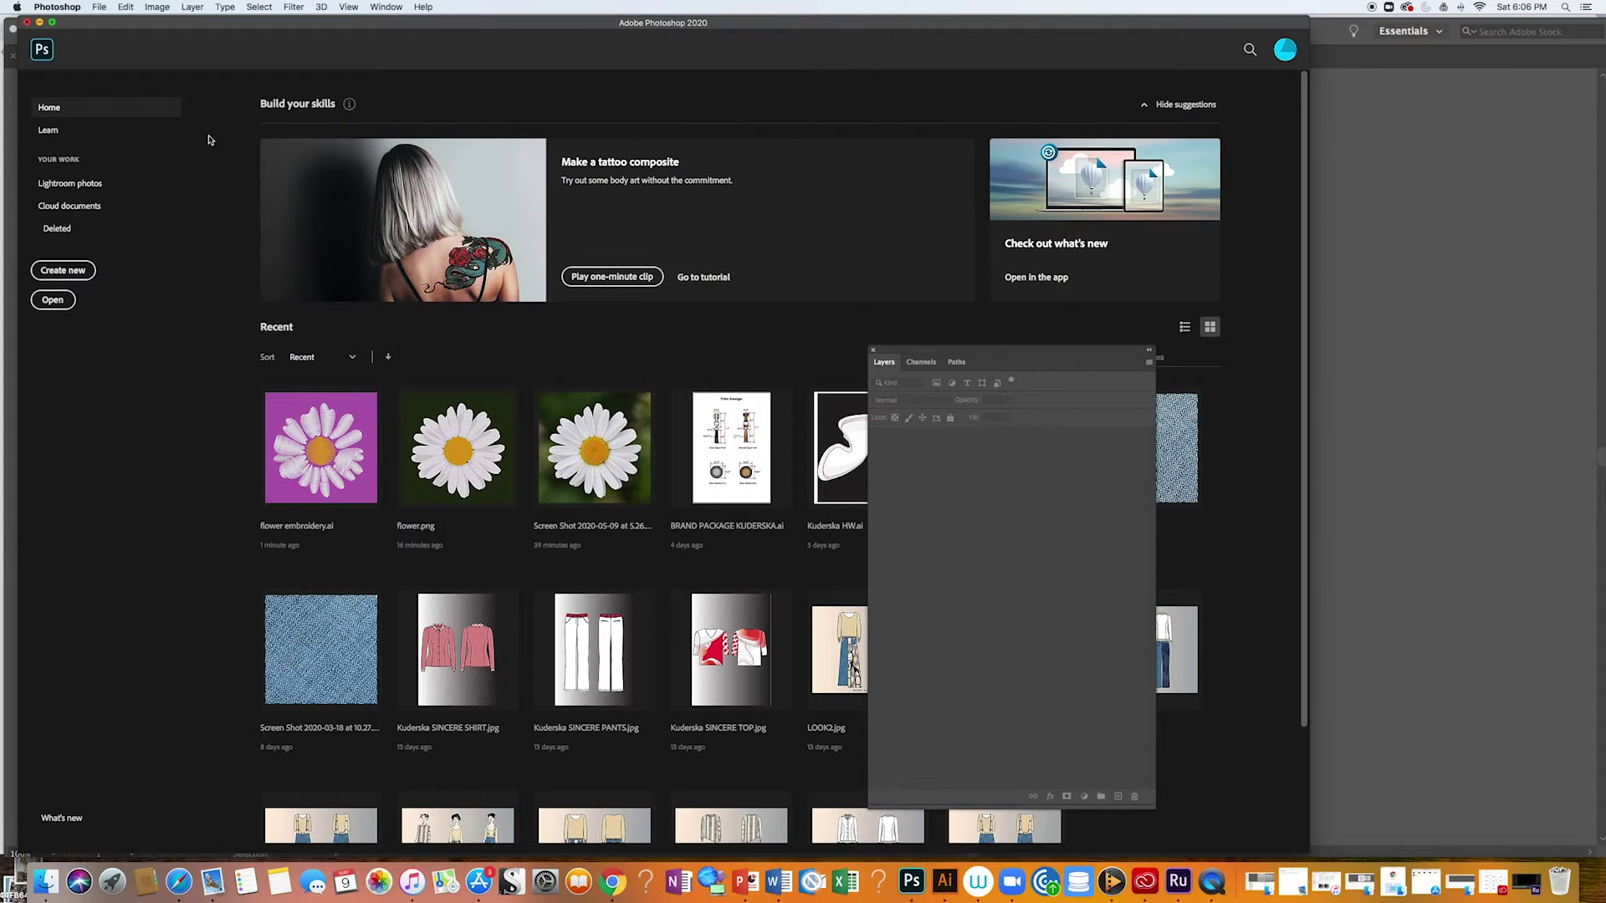
{"action": "left_click", "coordinate": [98, 7]}
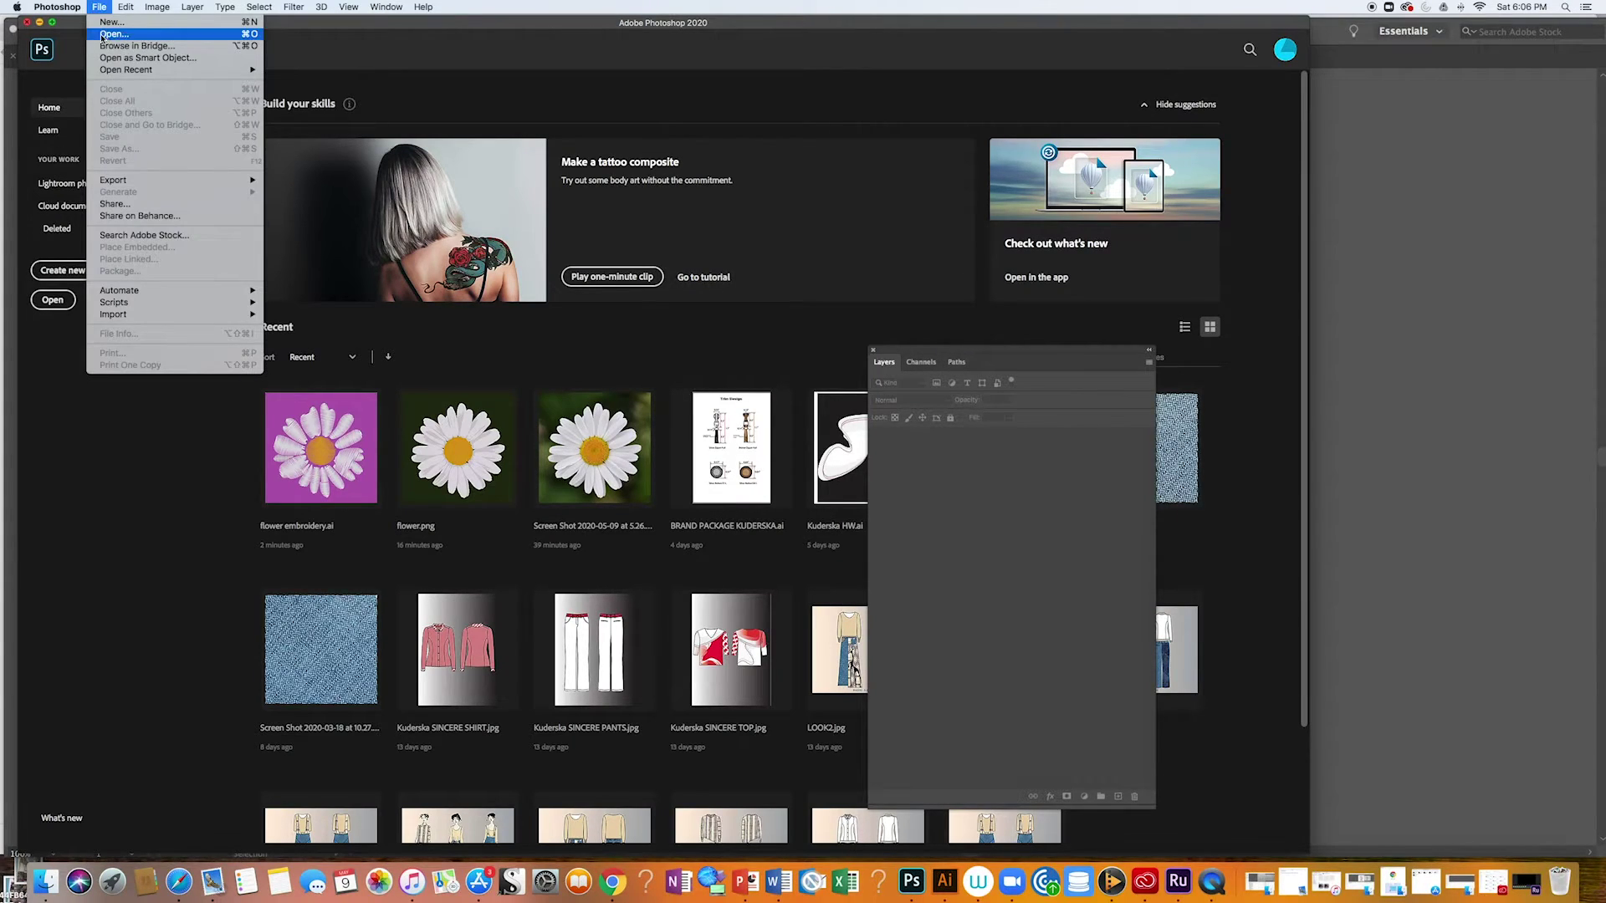
{"action": "left_click", "coordinate": [113, 39]}
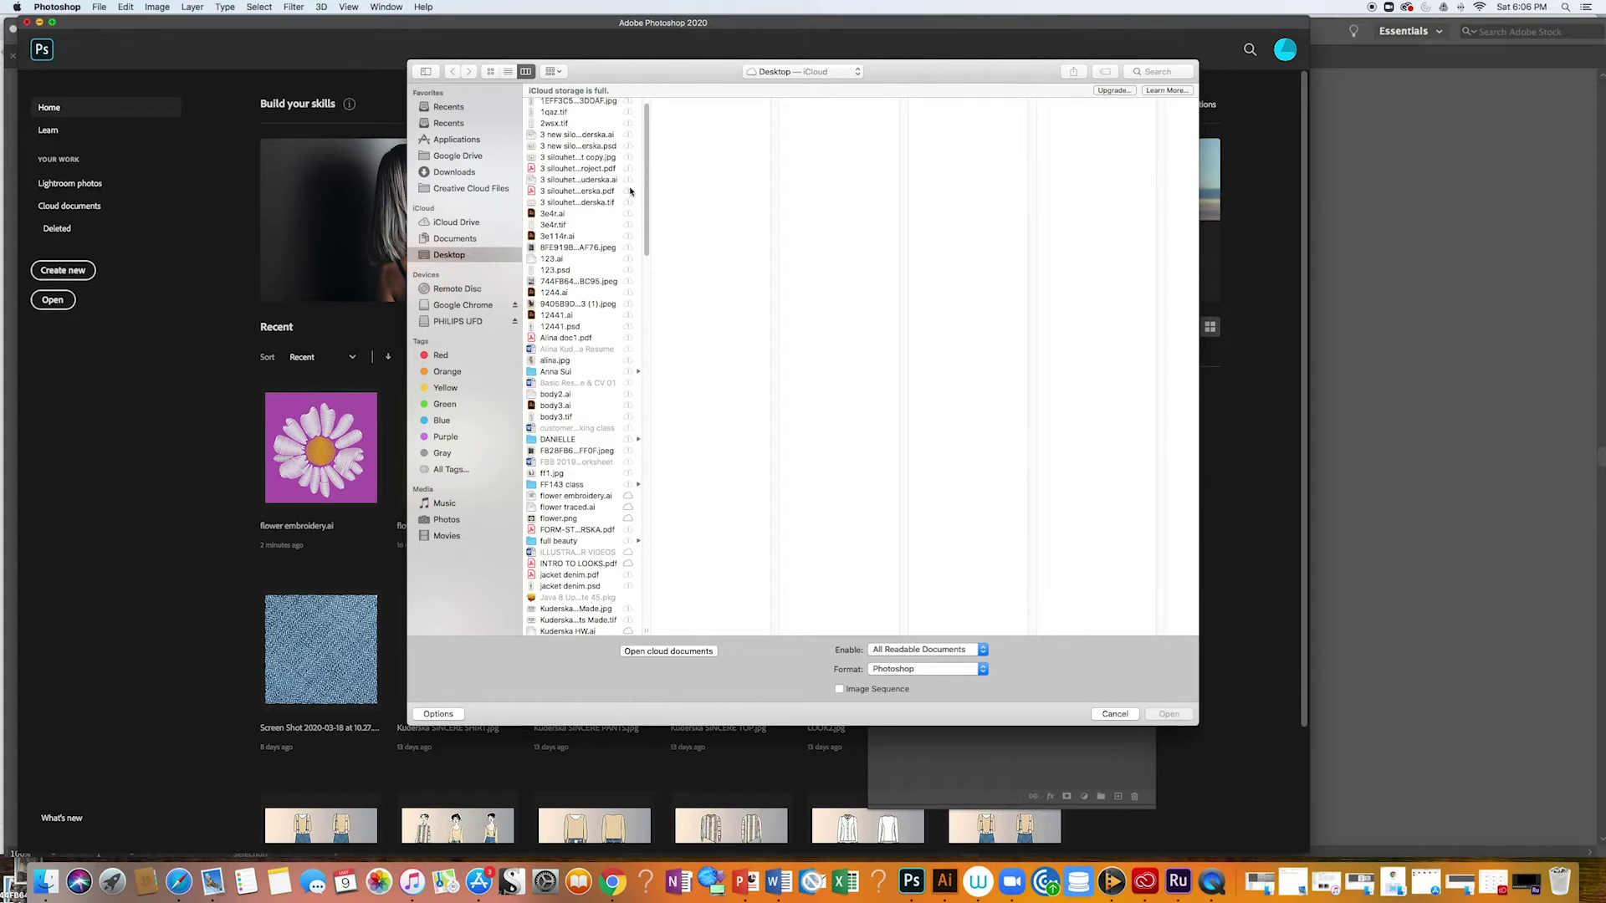
{"action": "left_click_drag", "start_coordinate": [649, 167], "coordinate": [649, 232]}
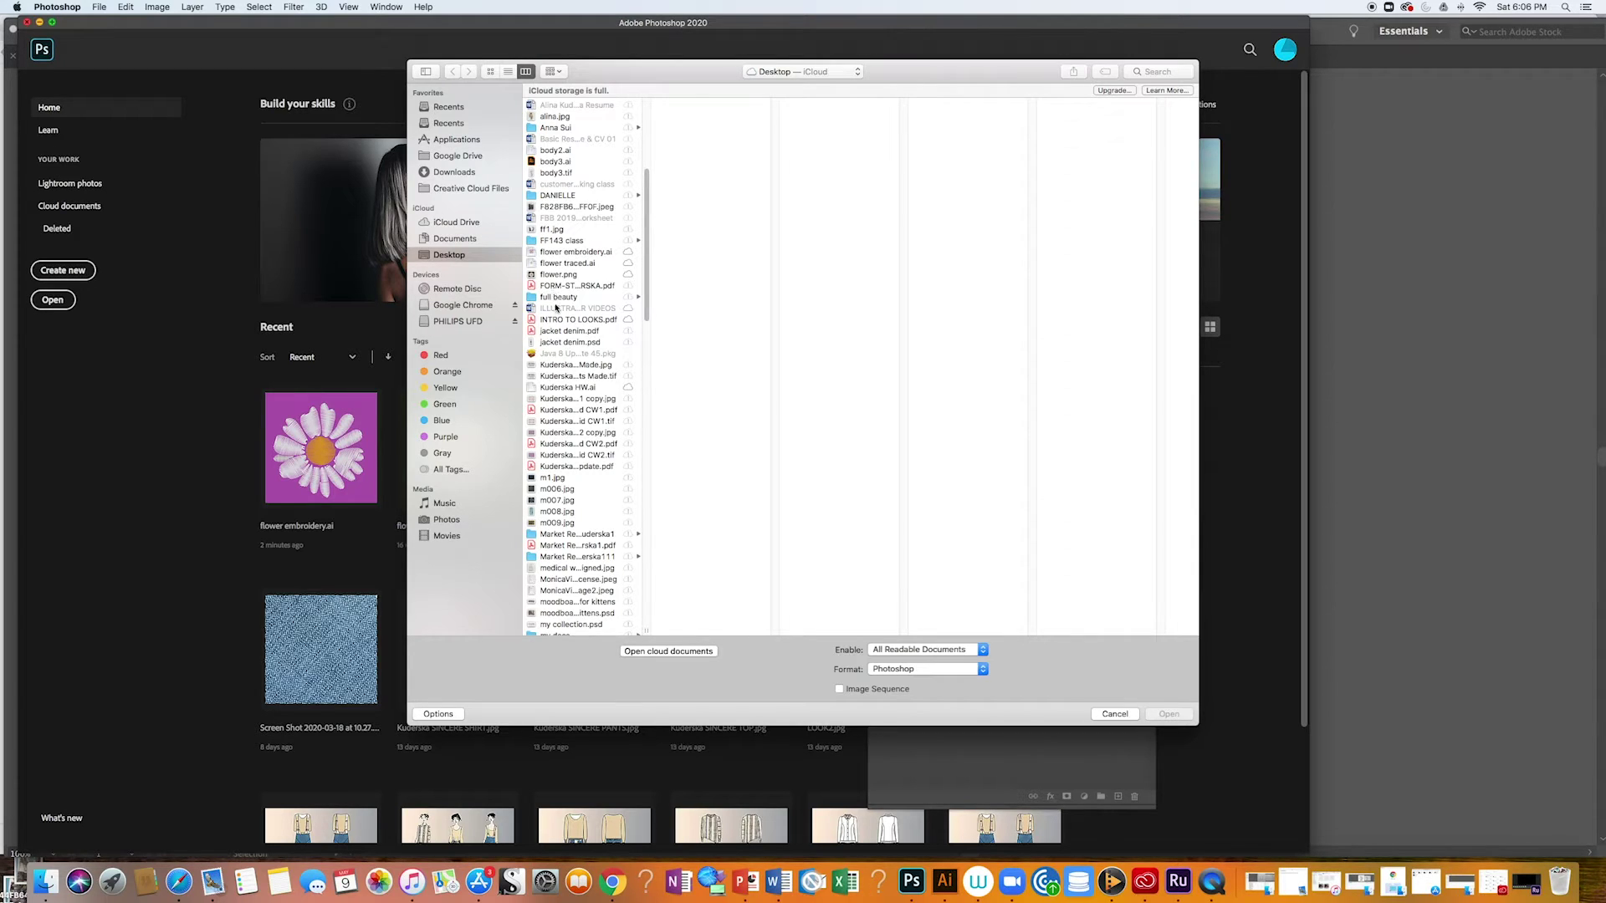
{"action": "left_click", "coordinate": [557, 253]}
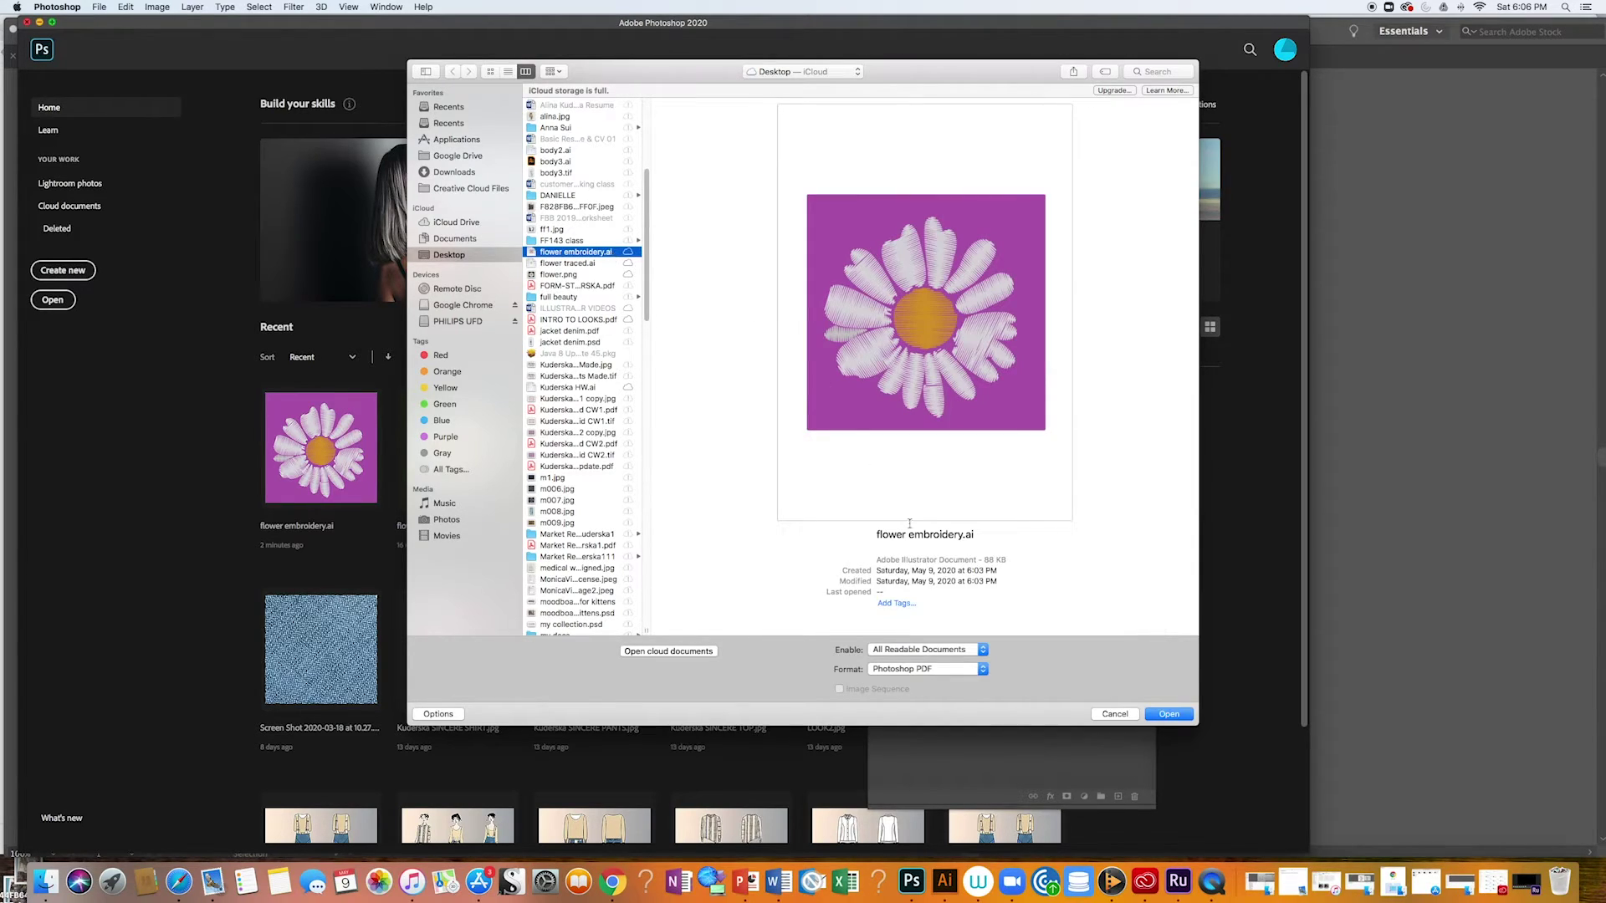
{"action": "left_click", "coordinate": [1162, 718]}
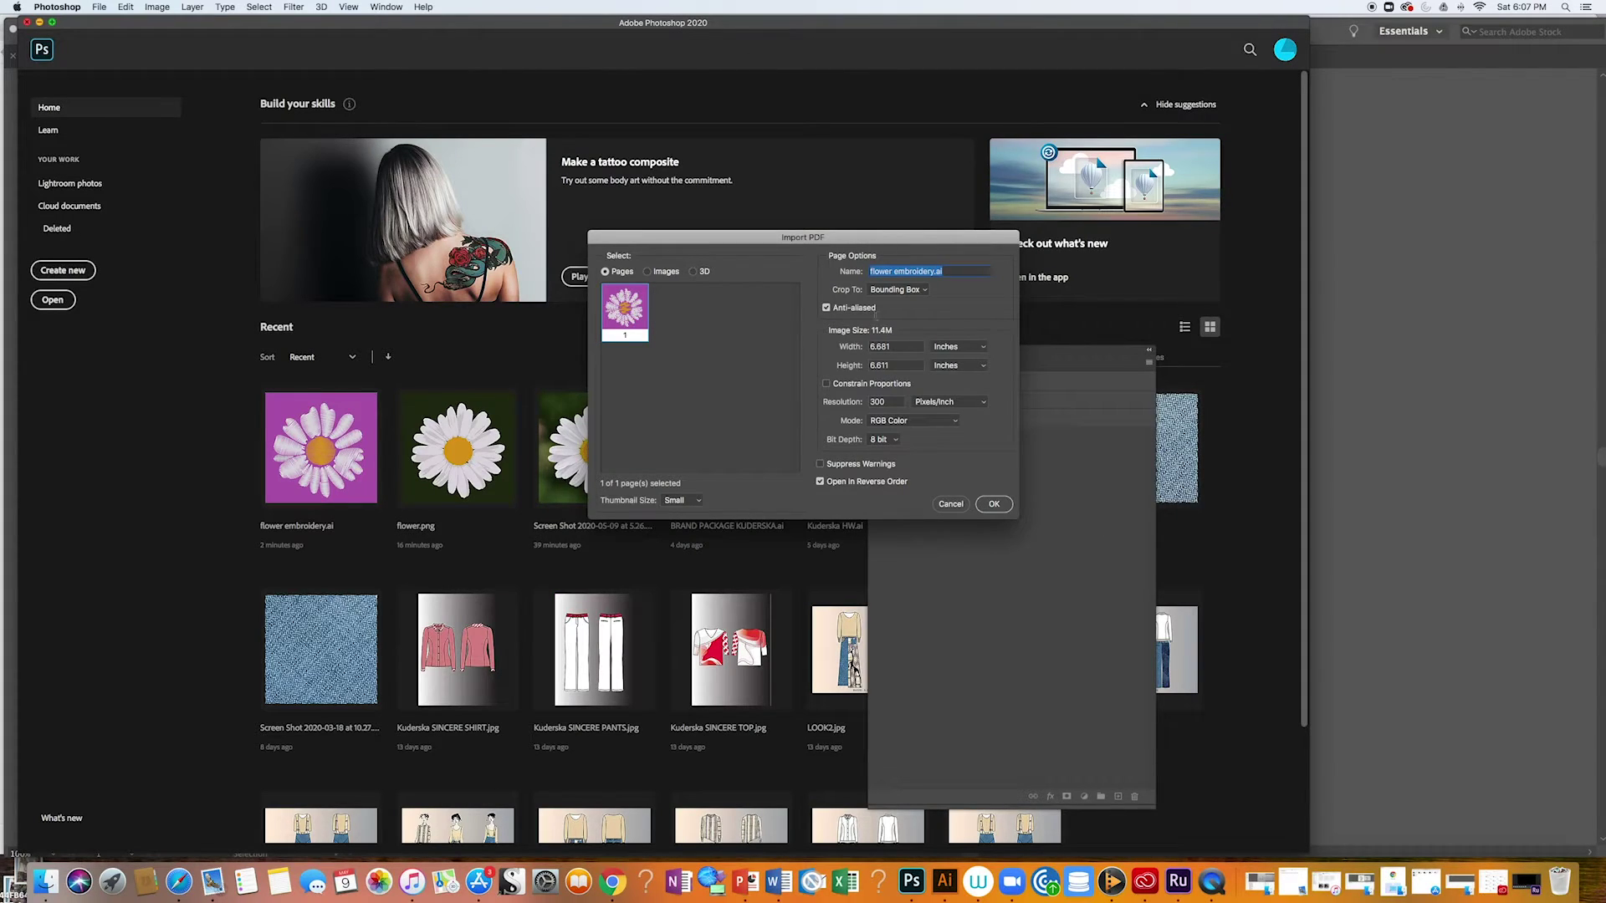
{"action": "left_click", "coordinate": [992, 505]}
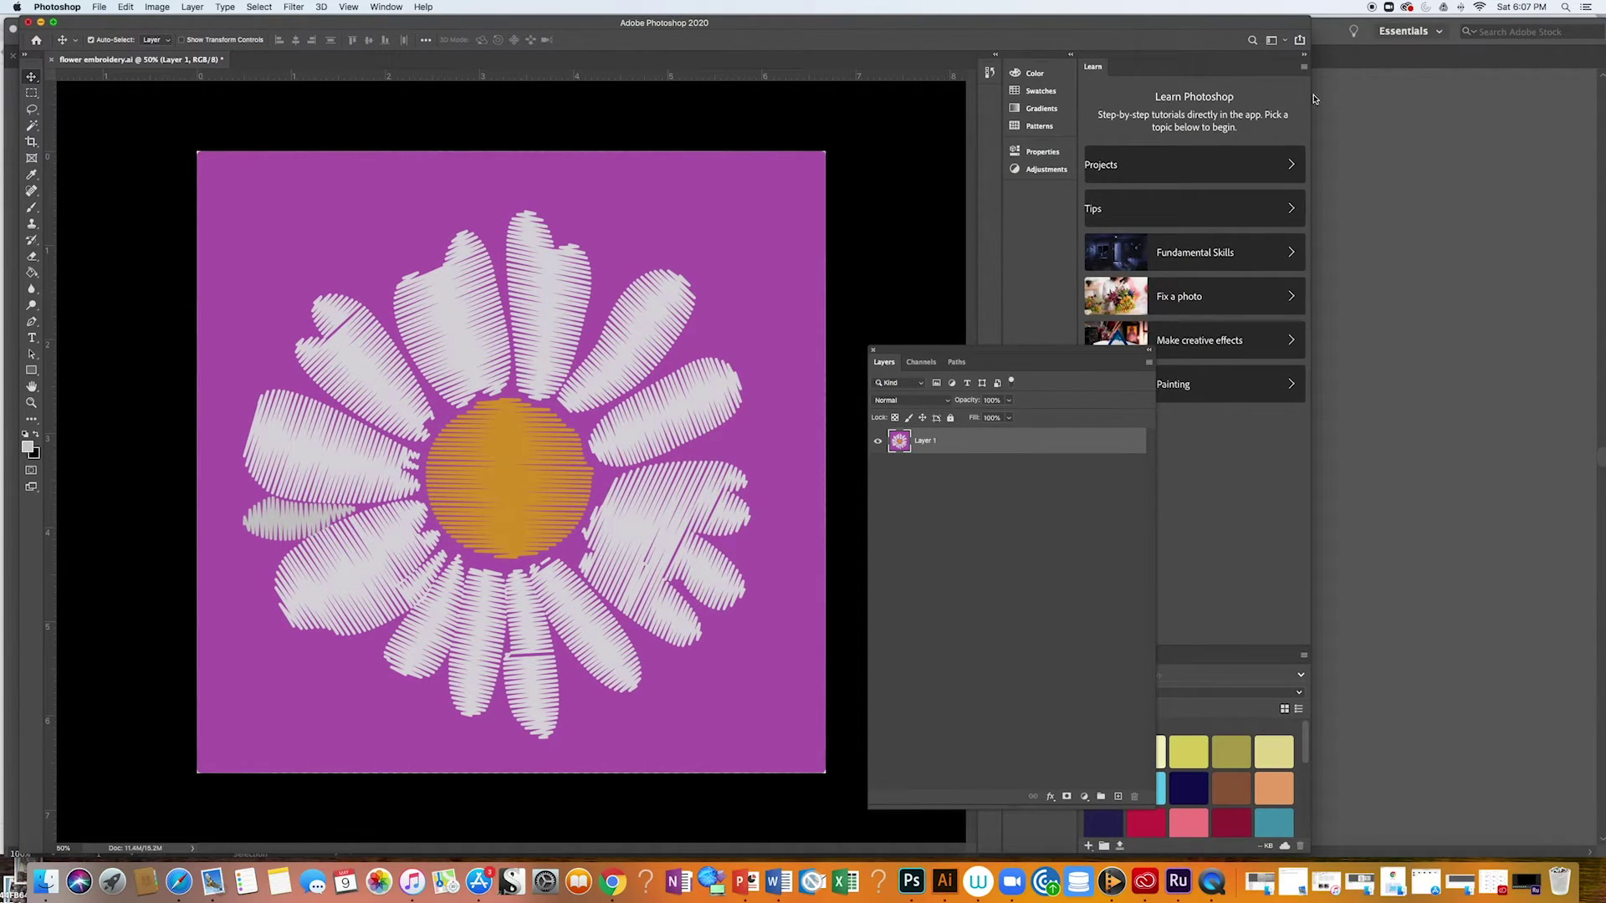
Widen the Photoshop window, move the Layers panel clear of the artwork, and select the flower's layer.
{"action": "left_click_drag", "start_coordinate": [1310, 97], "coordinate": [1541, 97]}
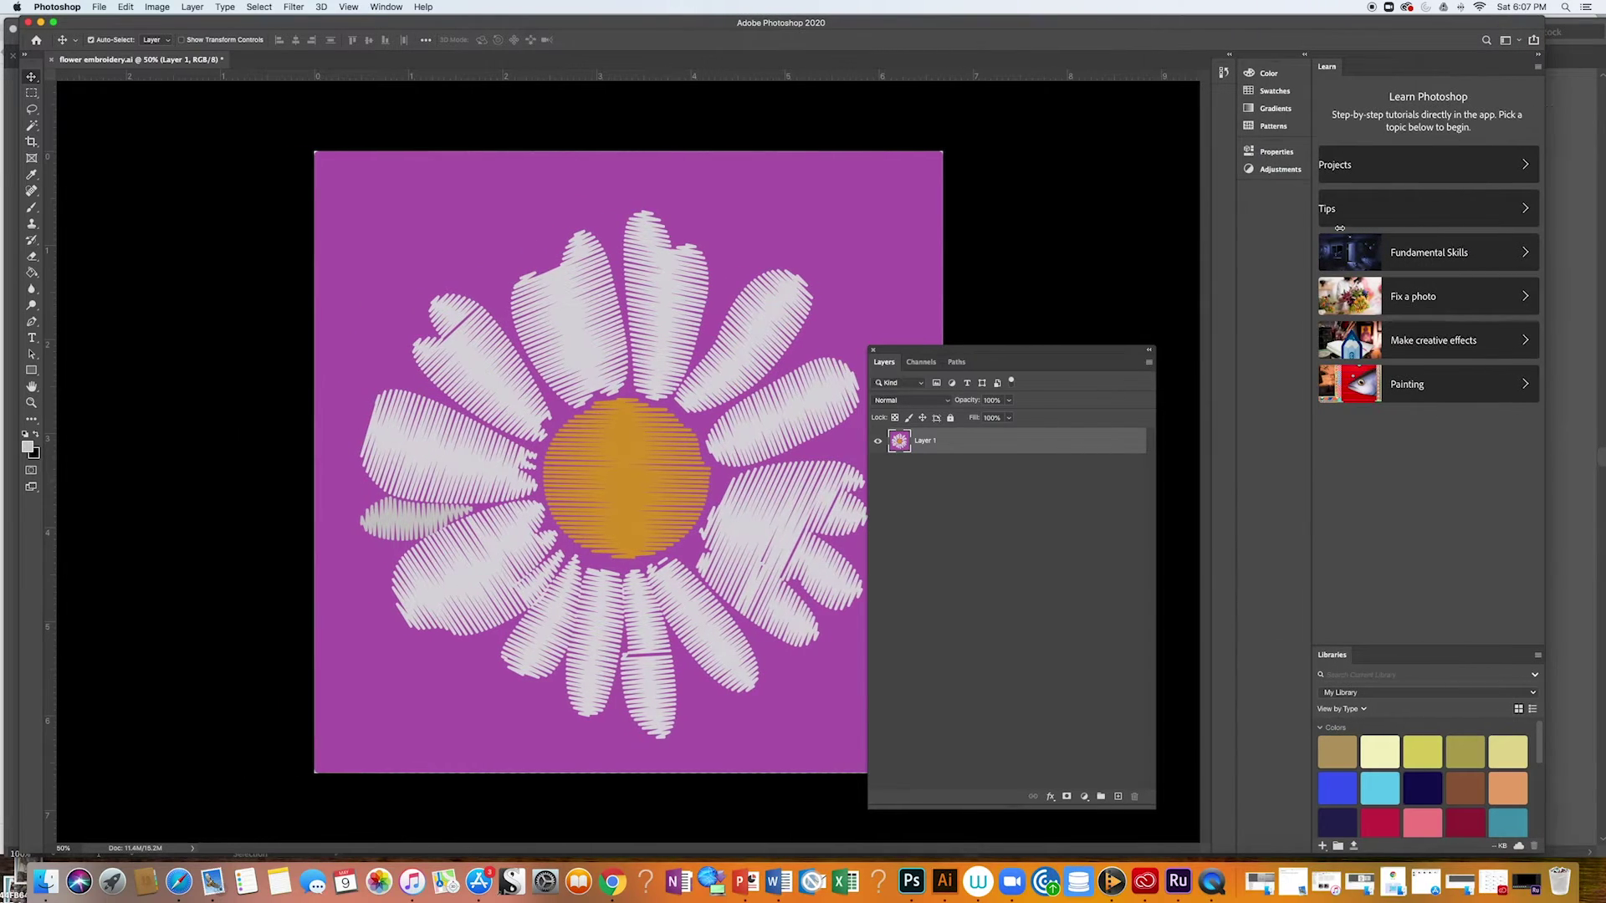
{"action": "left_click_drag", "start_coordinate": [1027, 356], "coordinate": [1454, 135]}
{"action": "left_click", "coordinate": [210, 148]}
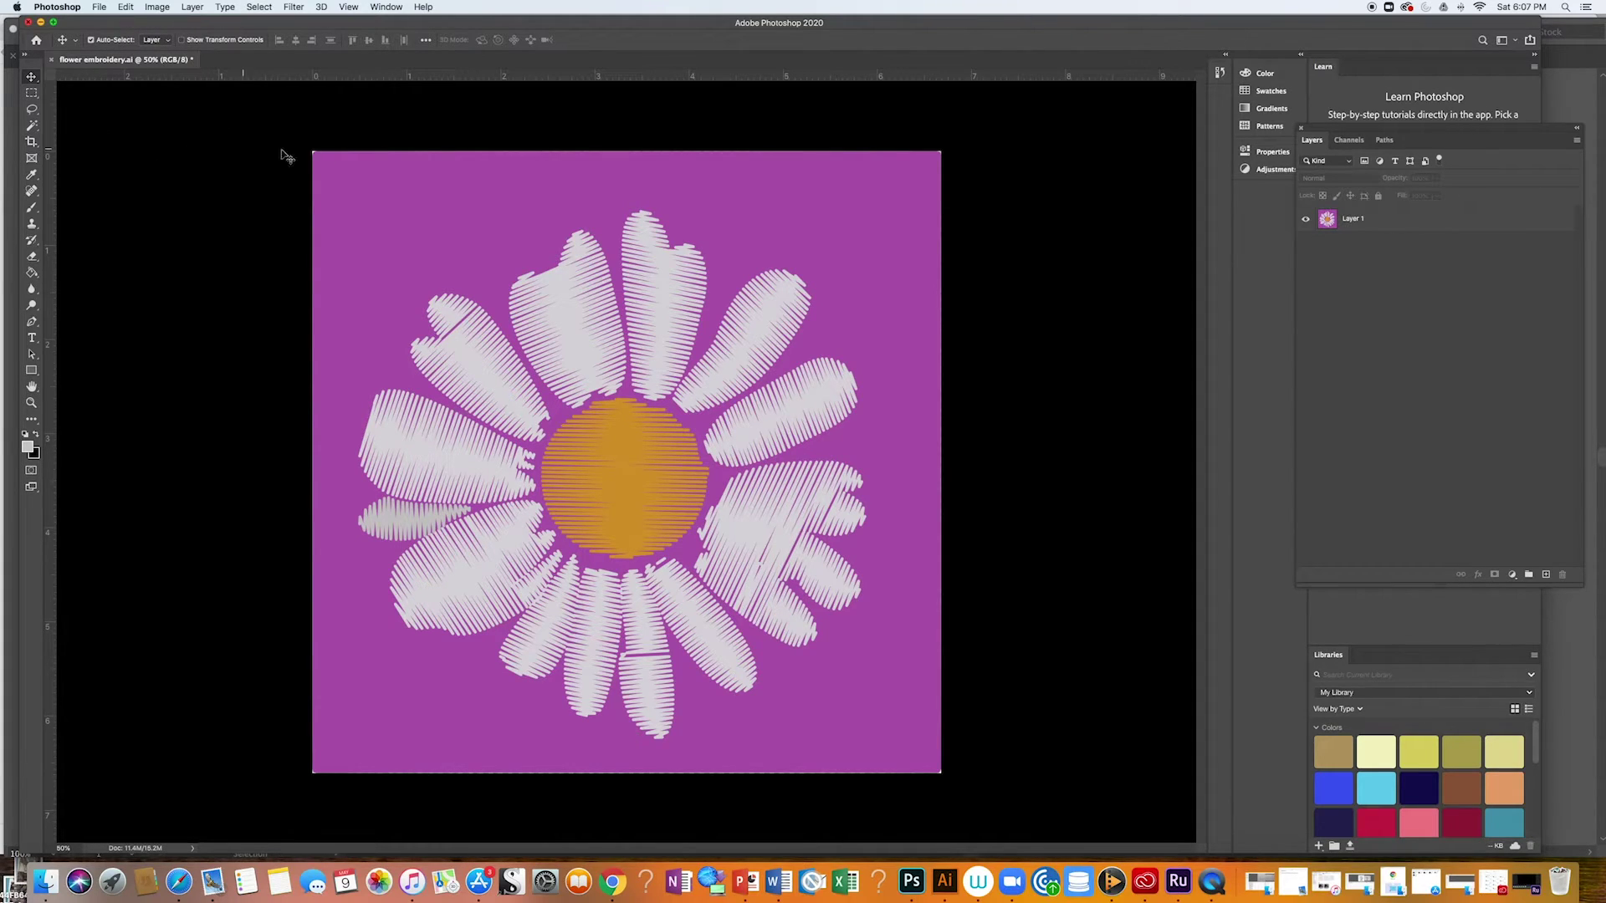
{"action": "left_click", "coordinate": [387, 221]}
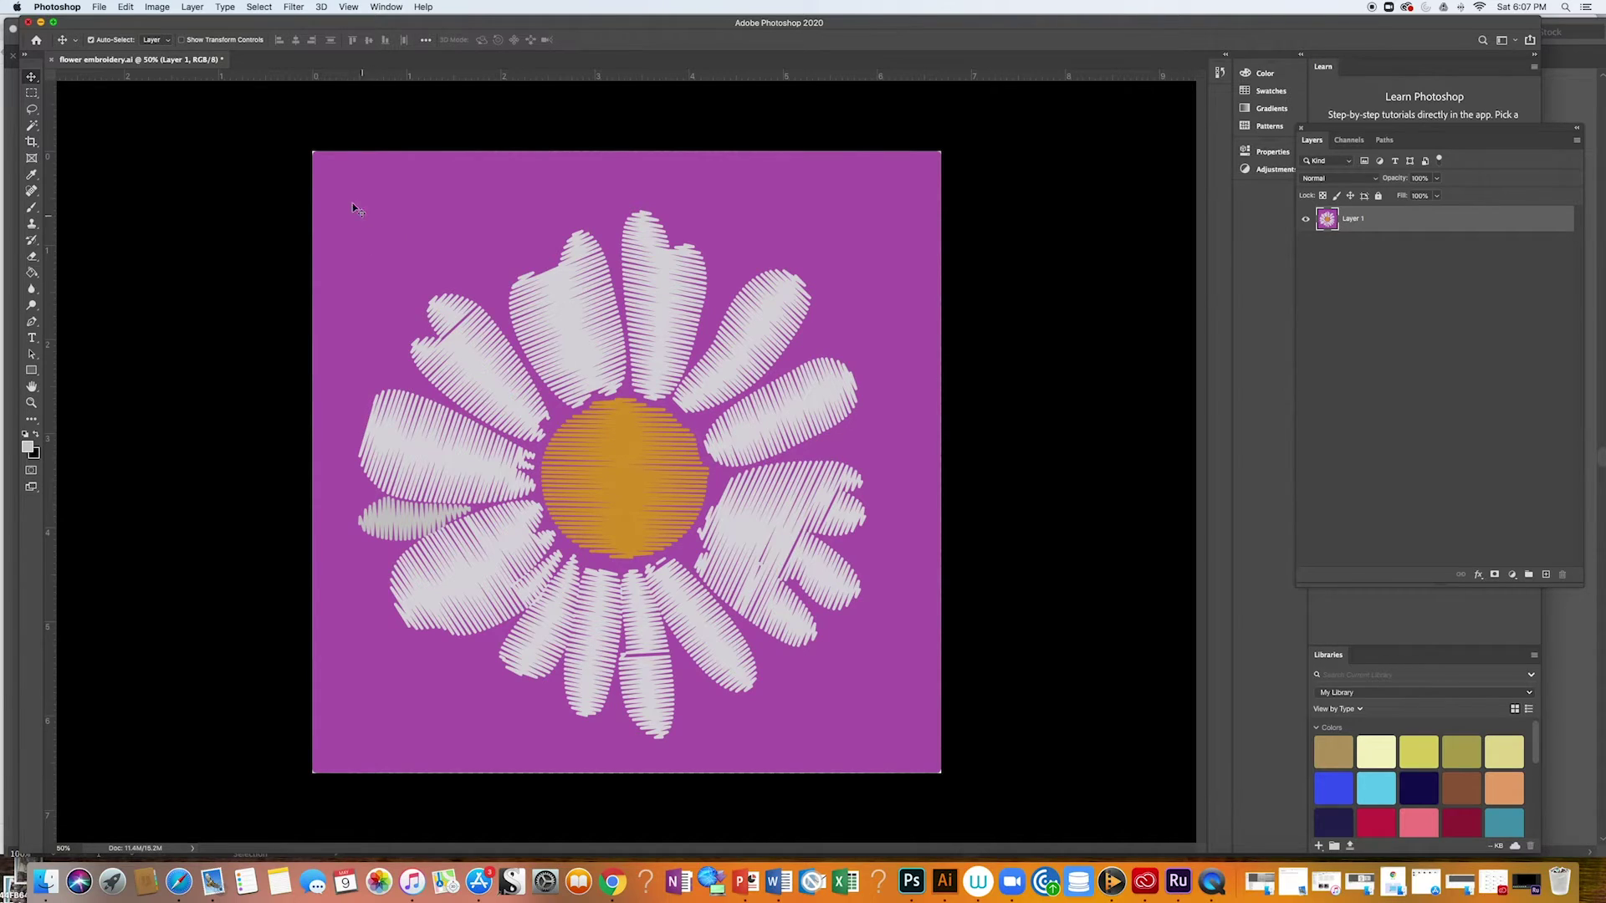
Select the purple background by Color Range, sampling its colour with a fuzziness of 145.
{"action": "left_click", "coordinate": [259, 6]}
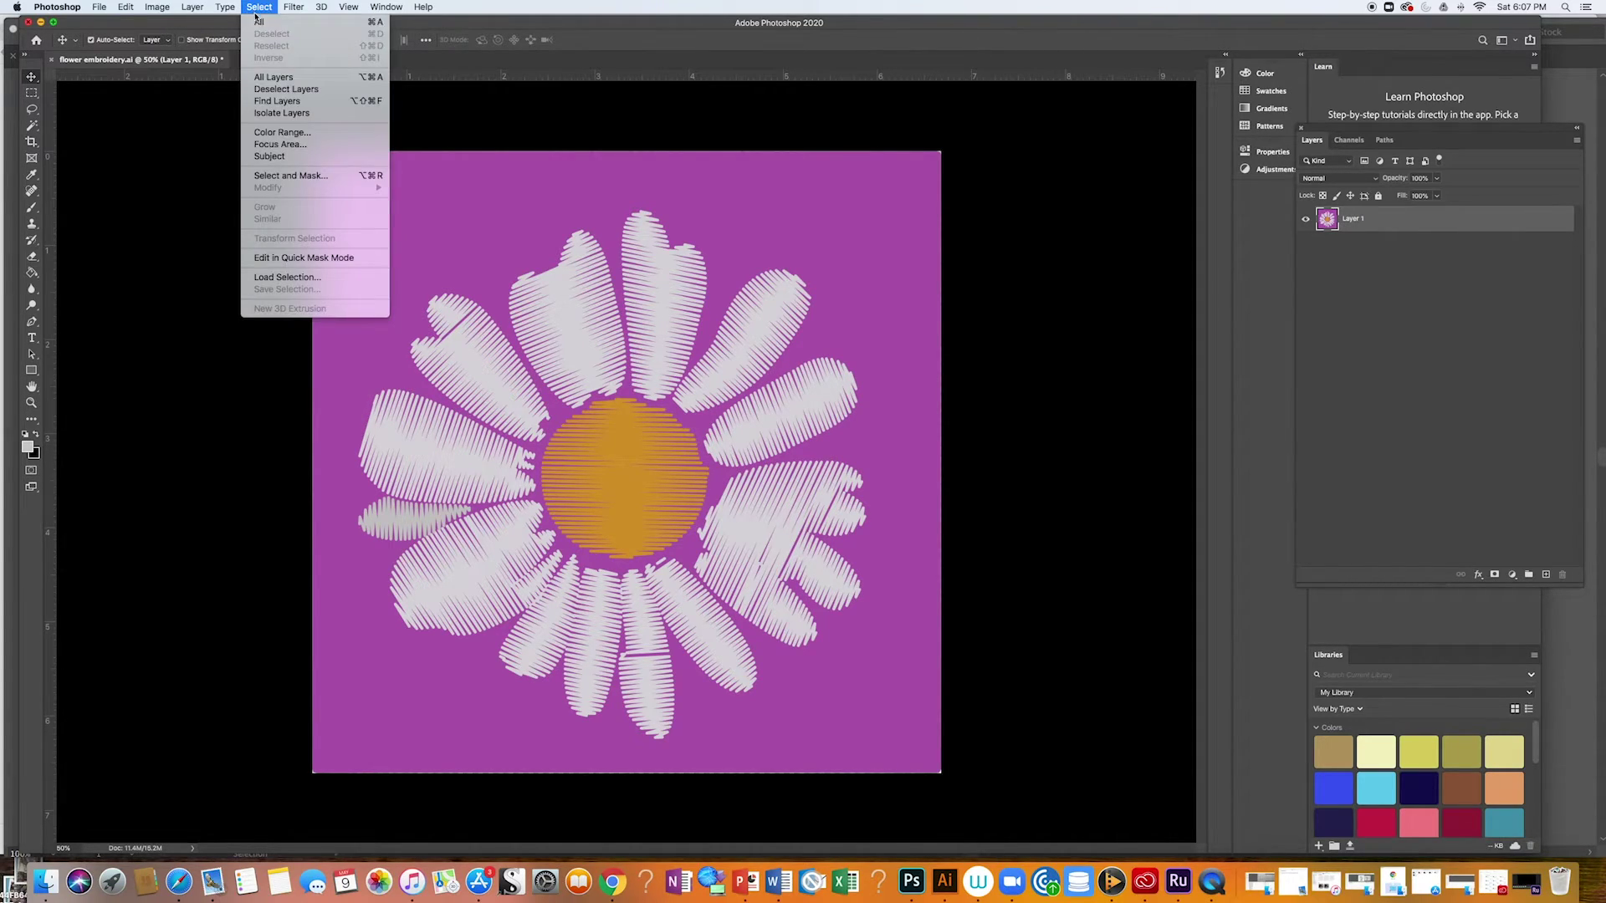
{"action": "left_click", "coordinate": [303, 136]}
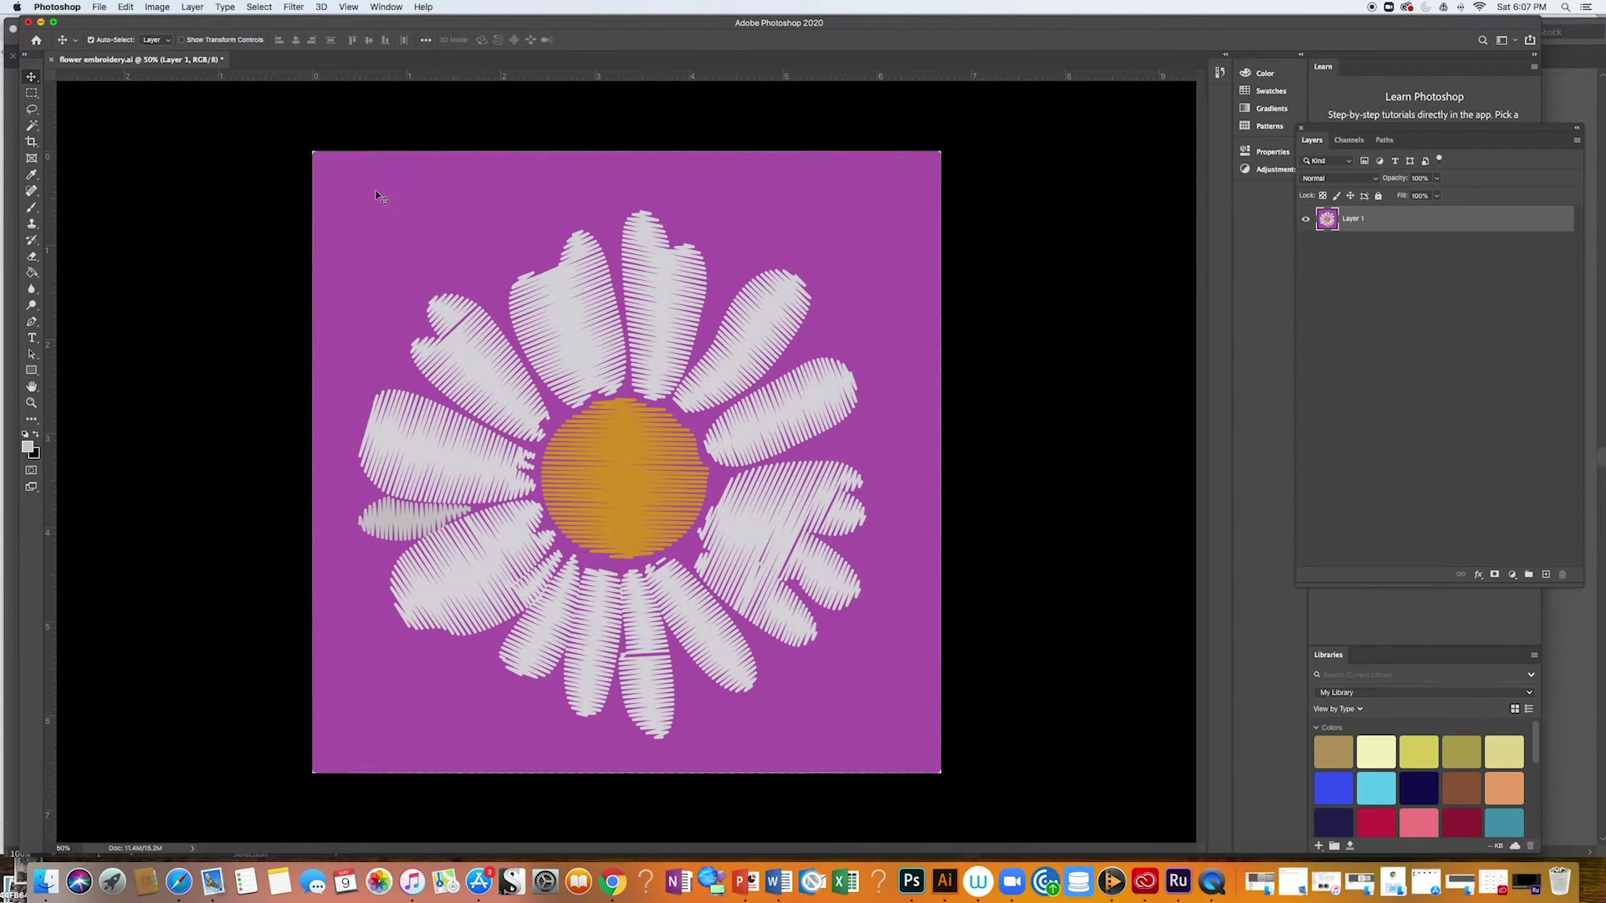
{"action": "left_click", "coordinate": [422, 209]}
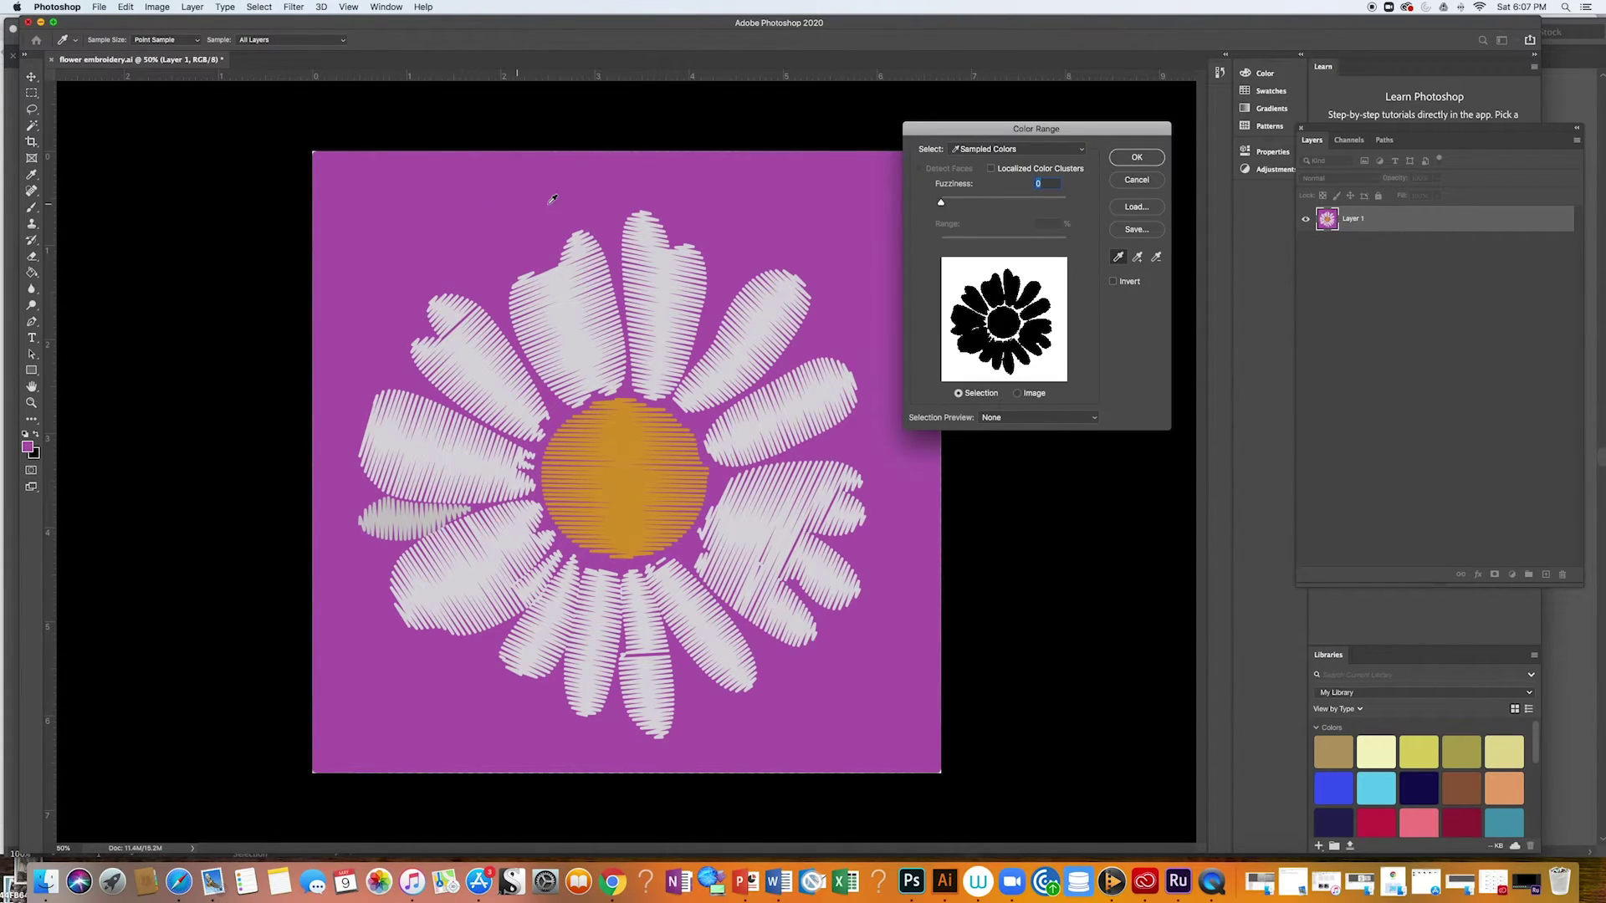
{"action": "left_click_drag", "start_coordinate": [941, 204], "coordinate": [1034, 215]}
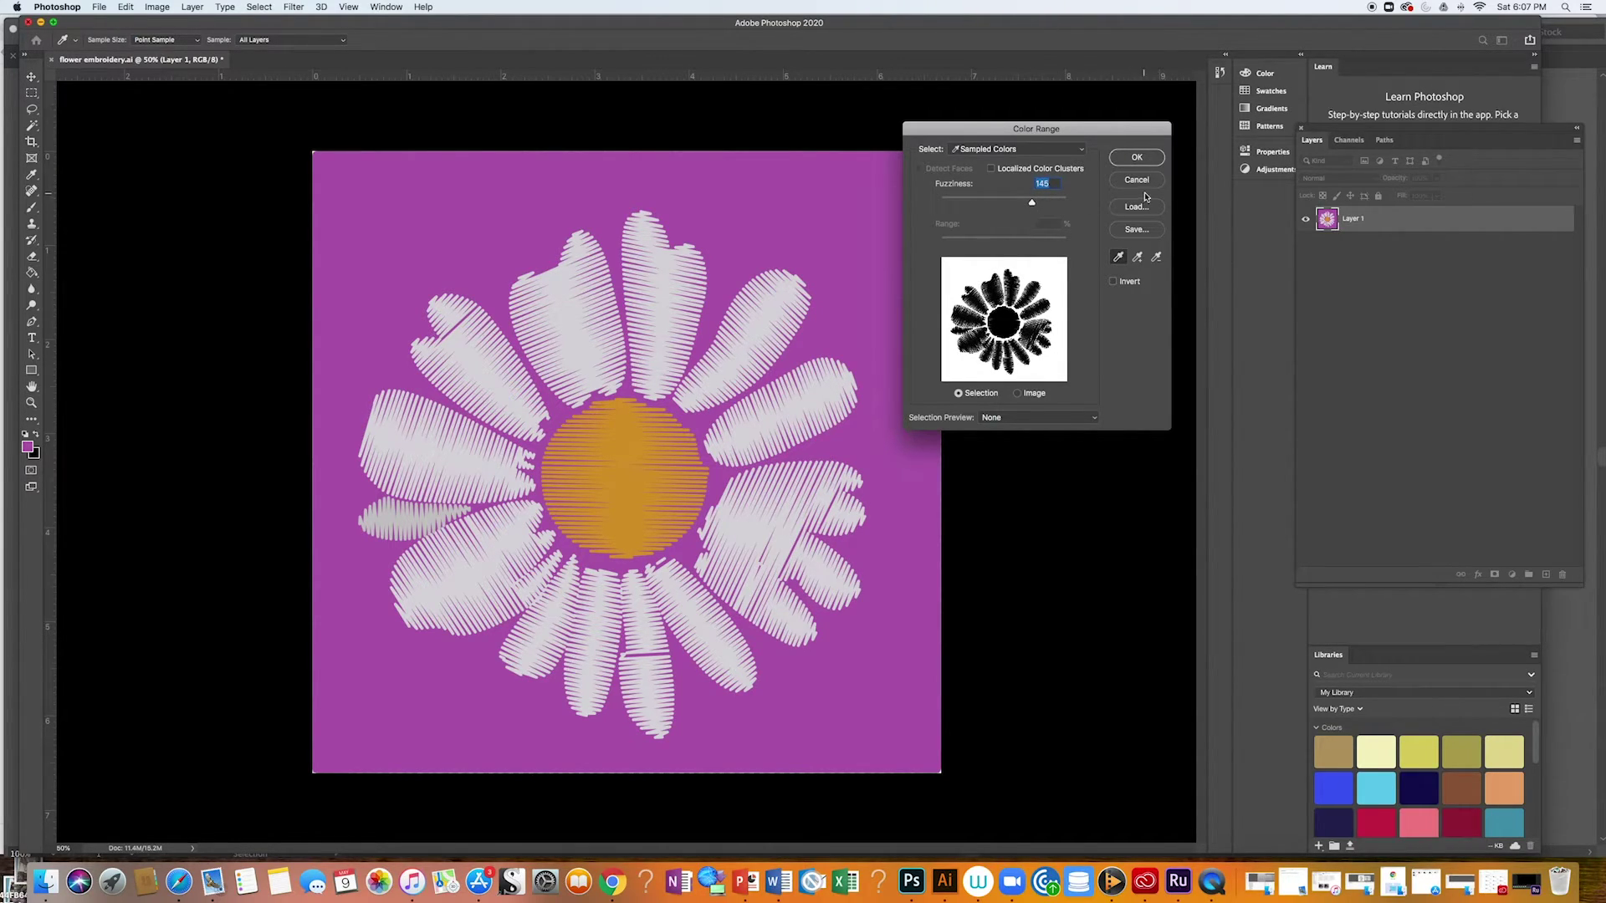
{"action": "left_click", "coordinate": [1133, 162]}
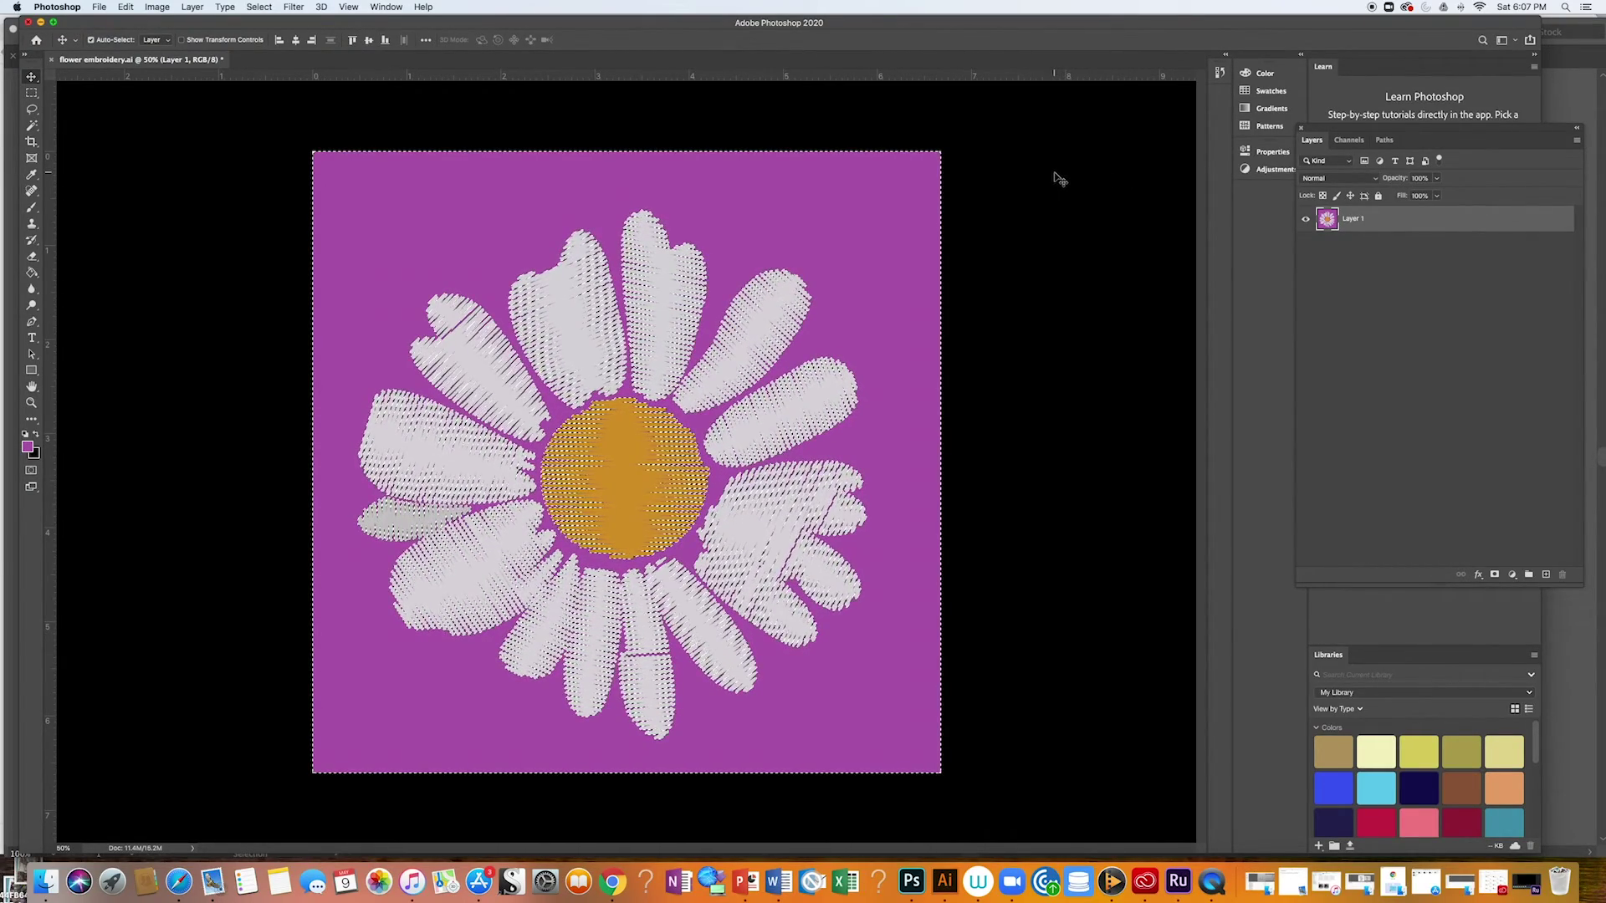
Cut the selected purple background onto its own layer, place it below the flower's layer, and check the separation by toggling its visibility.
{"action": "left_click", "coordinate": [192, 7]}
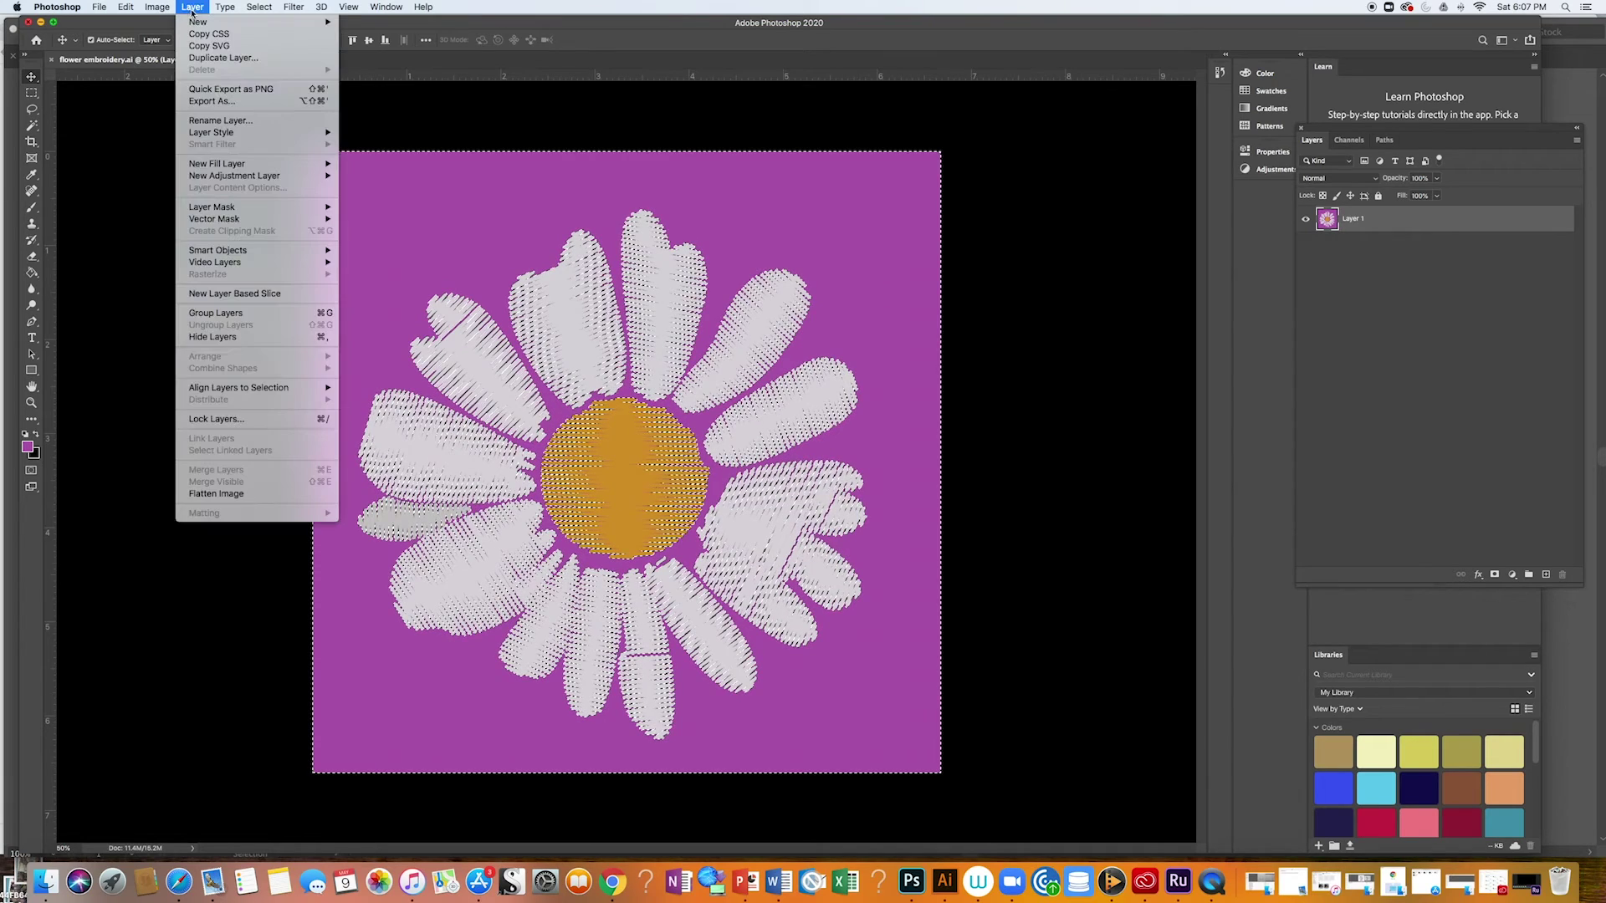
{"action": "mouse_move", "coordinate": [220, 21]}
{"action": "left_click", "coordinate": [402, 155]}
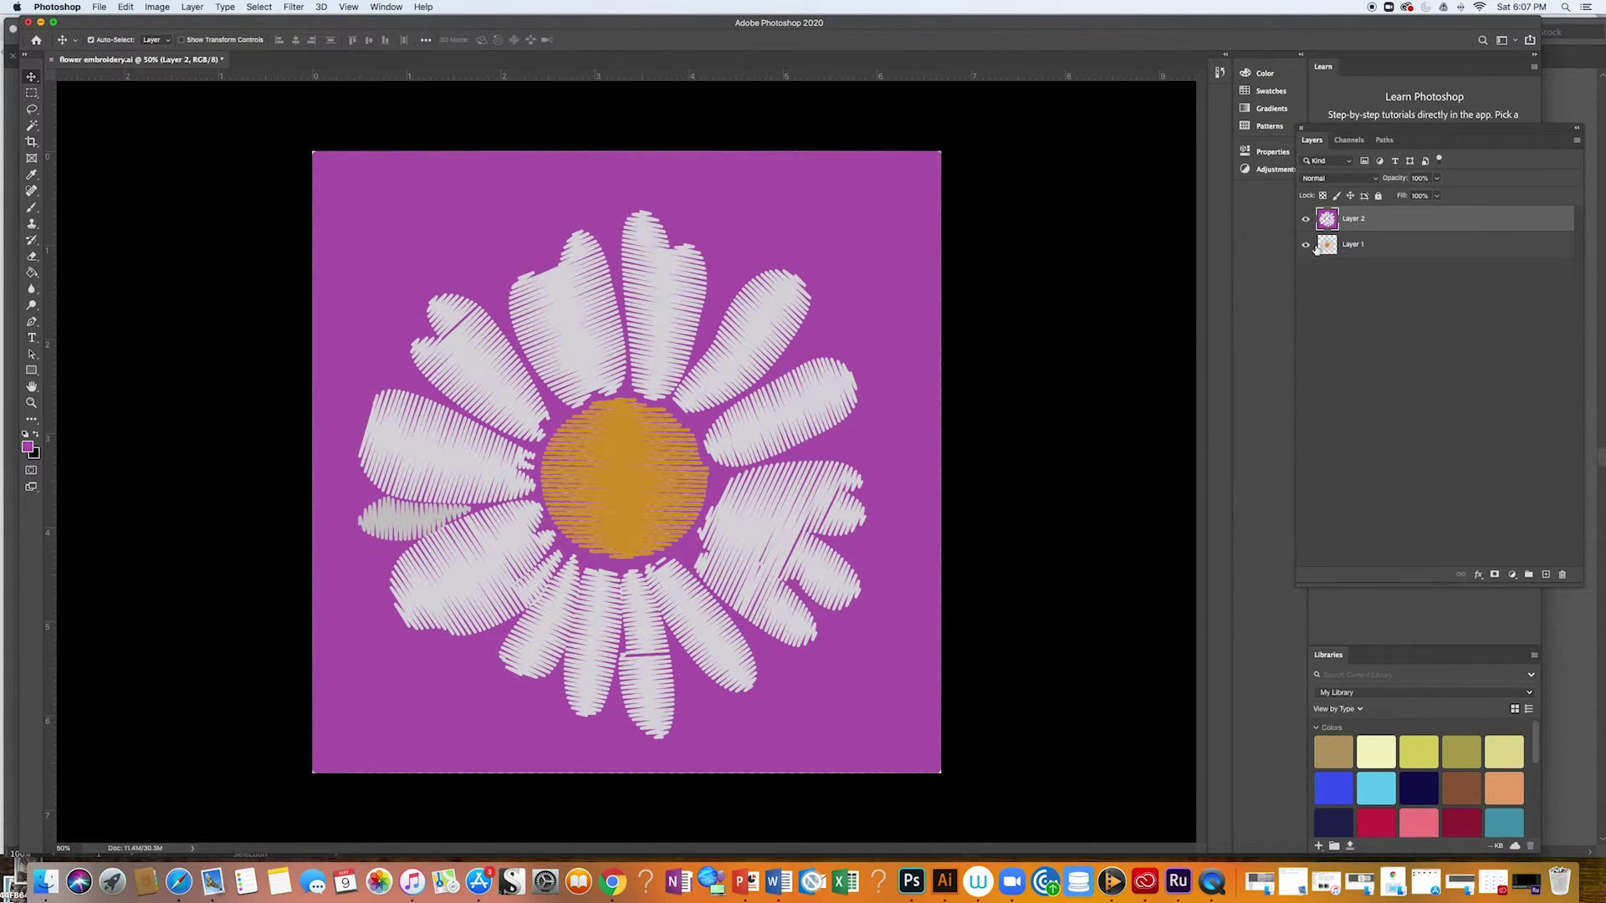
{"action": "left_click_drag", "start_coordinate": [1360, 227], "coordinate": [1355, 256]}
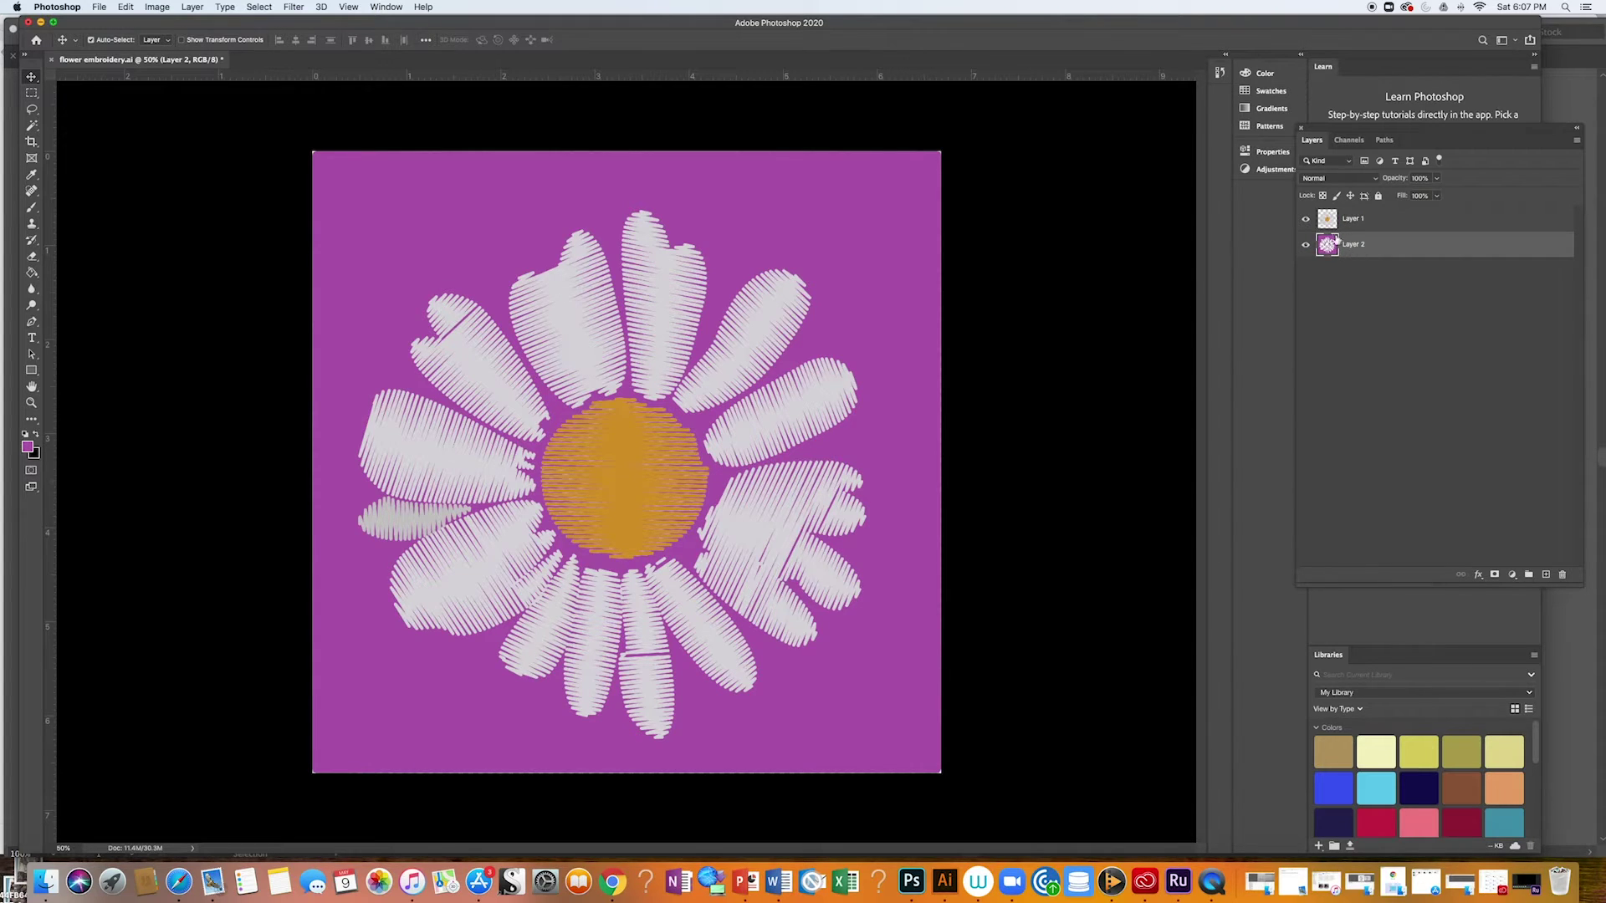
{"action": "left_click", "coordinate": [1305, 245]}
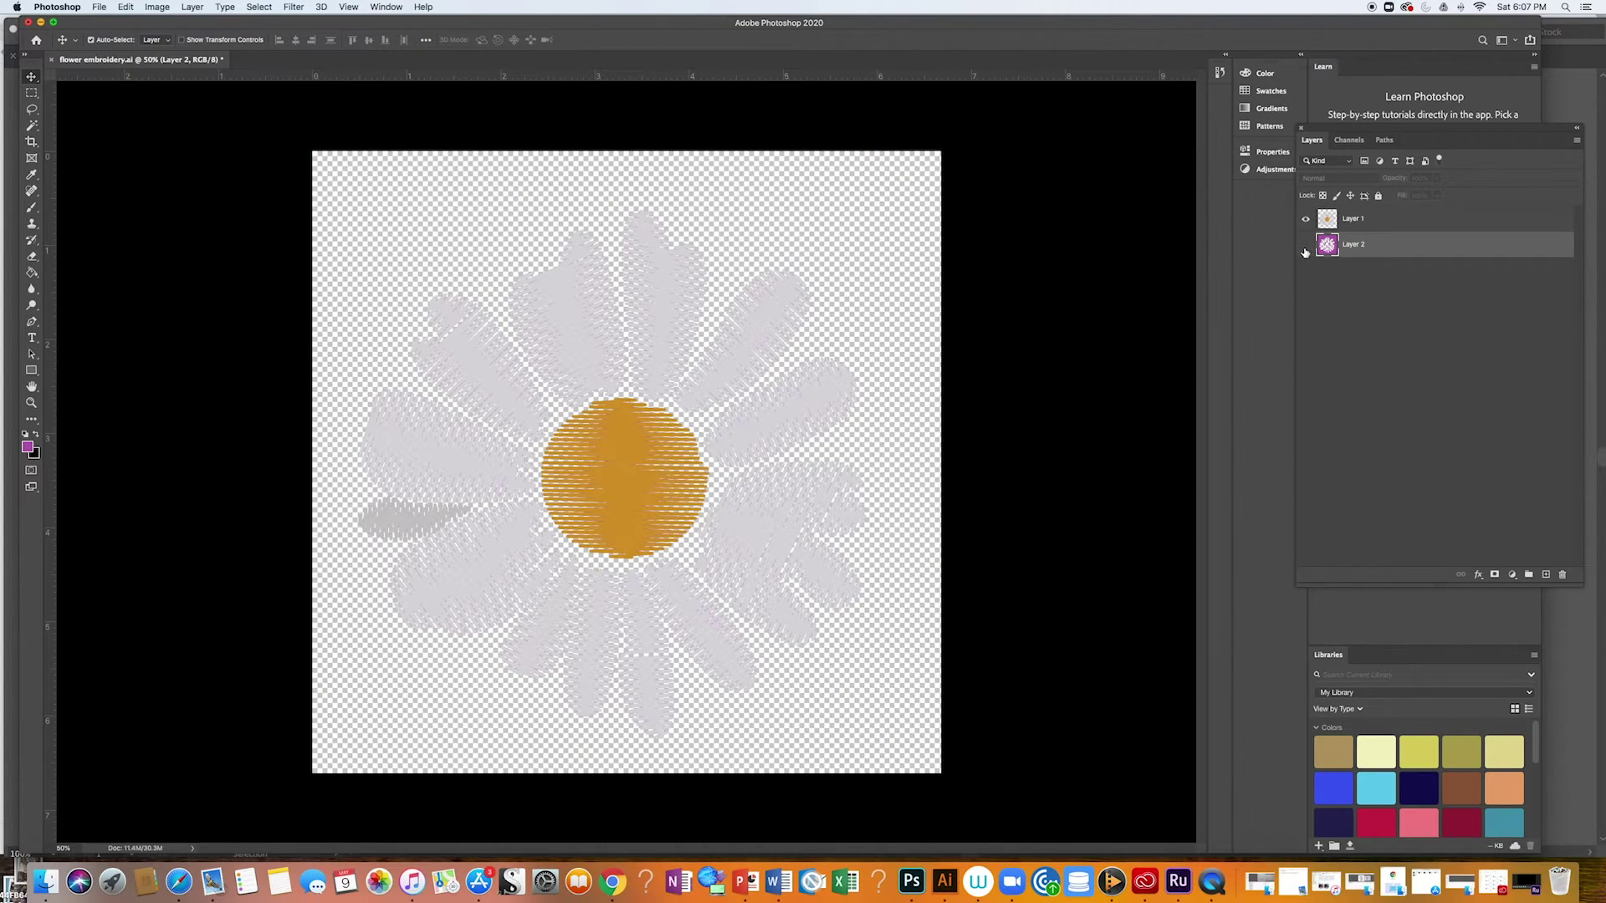
{"action": "left_click", "coordinate": [1305, 245]}
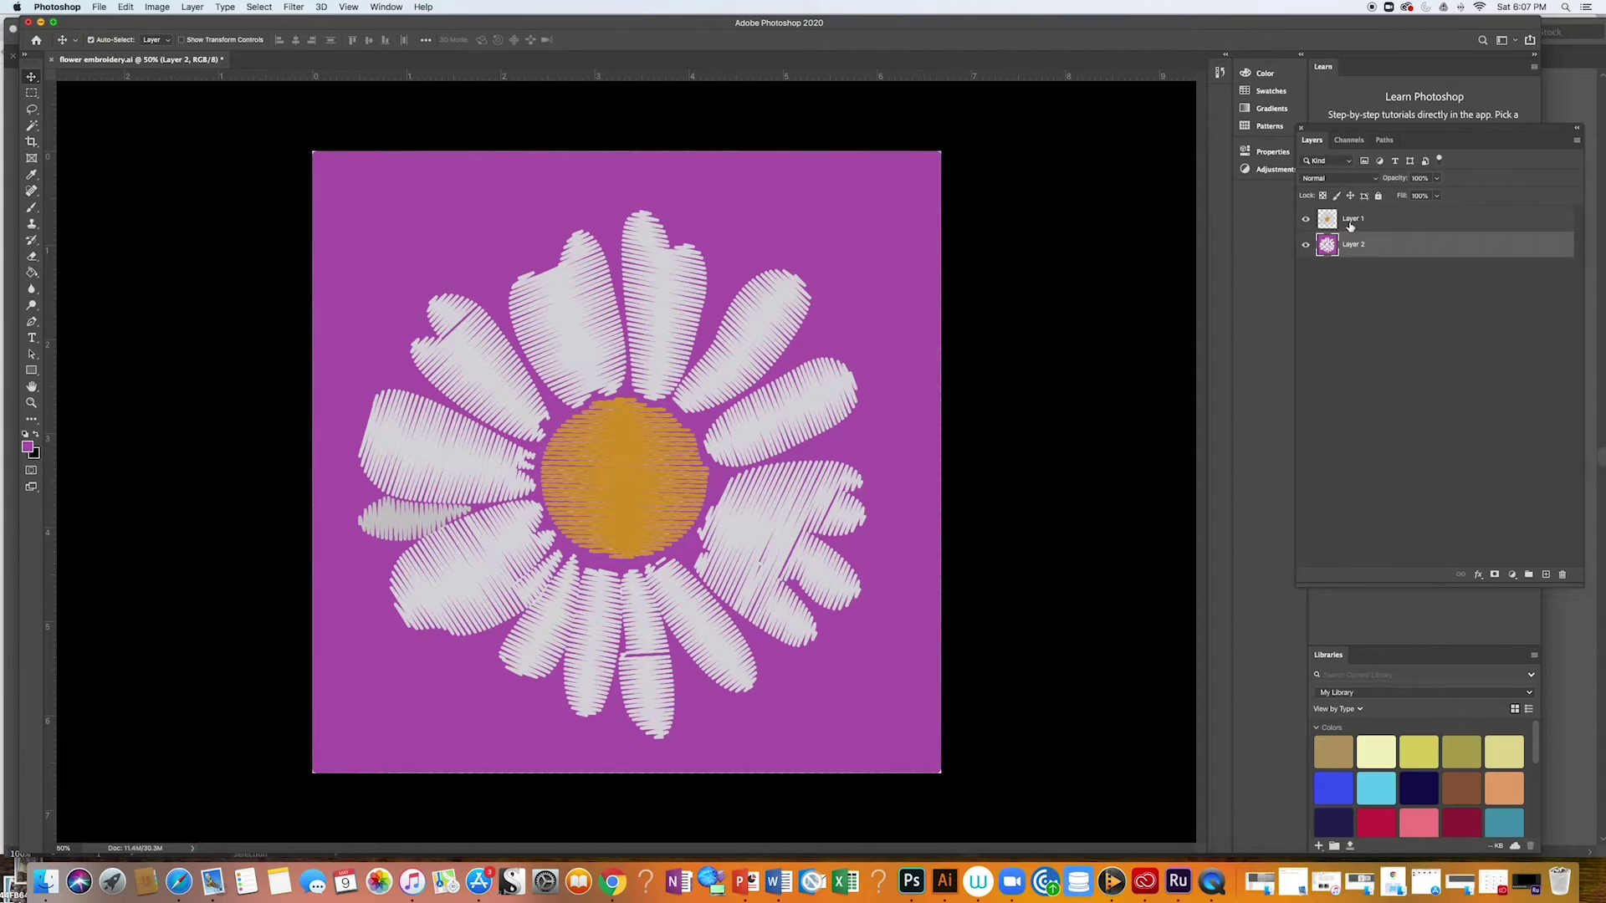
Add a Satin layer style to the flower's layer.
{"action": "left_click", "coordinate": [1351, 224]}
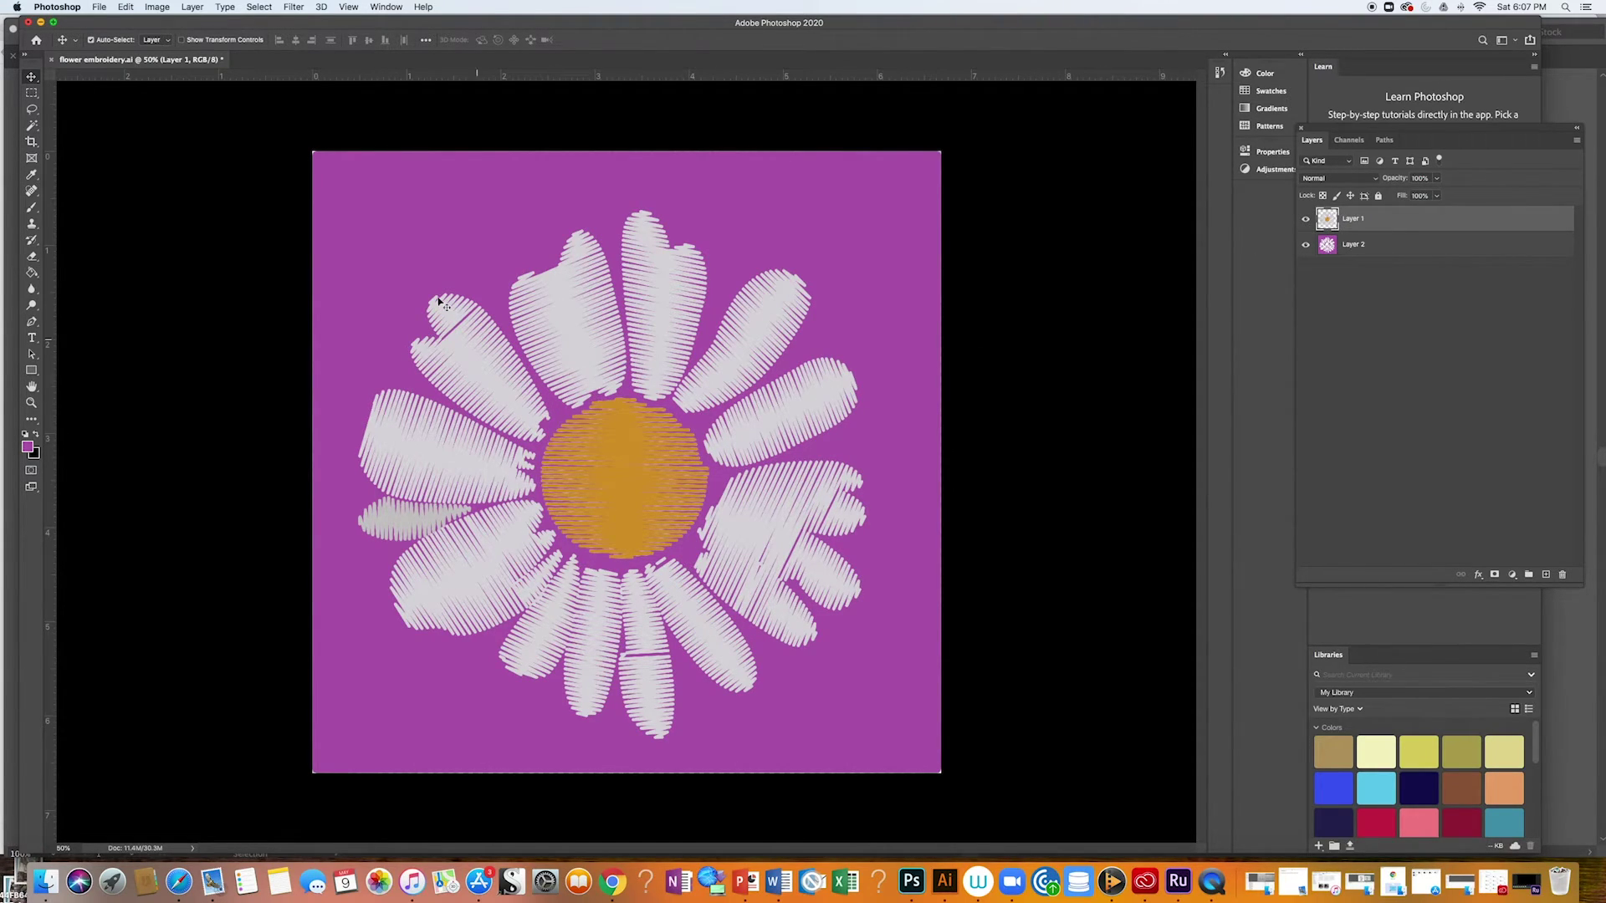
{"action": "left_click", "coordinate": [191, 8]}
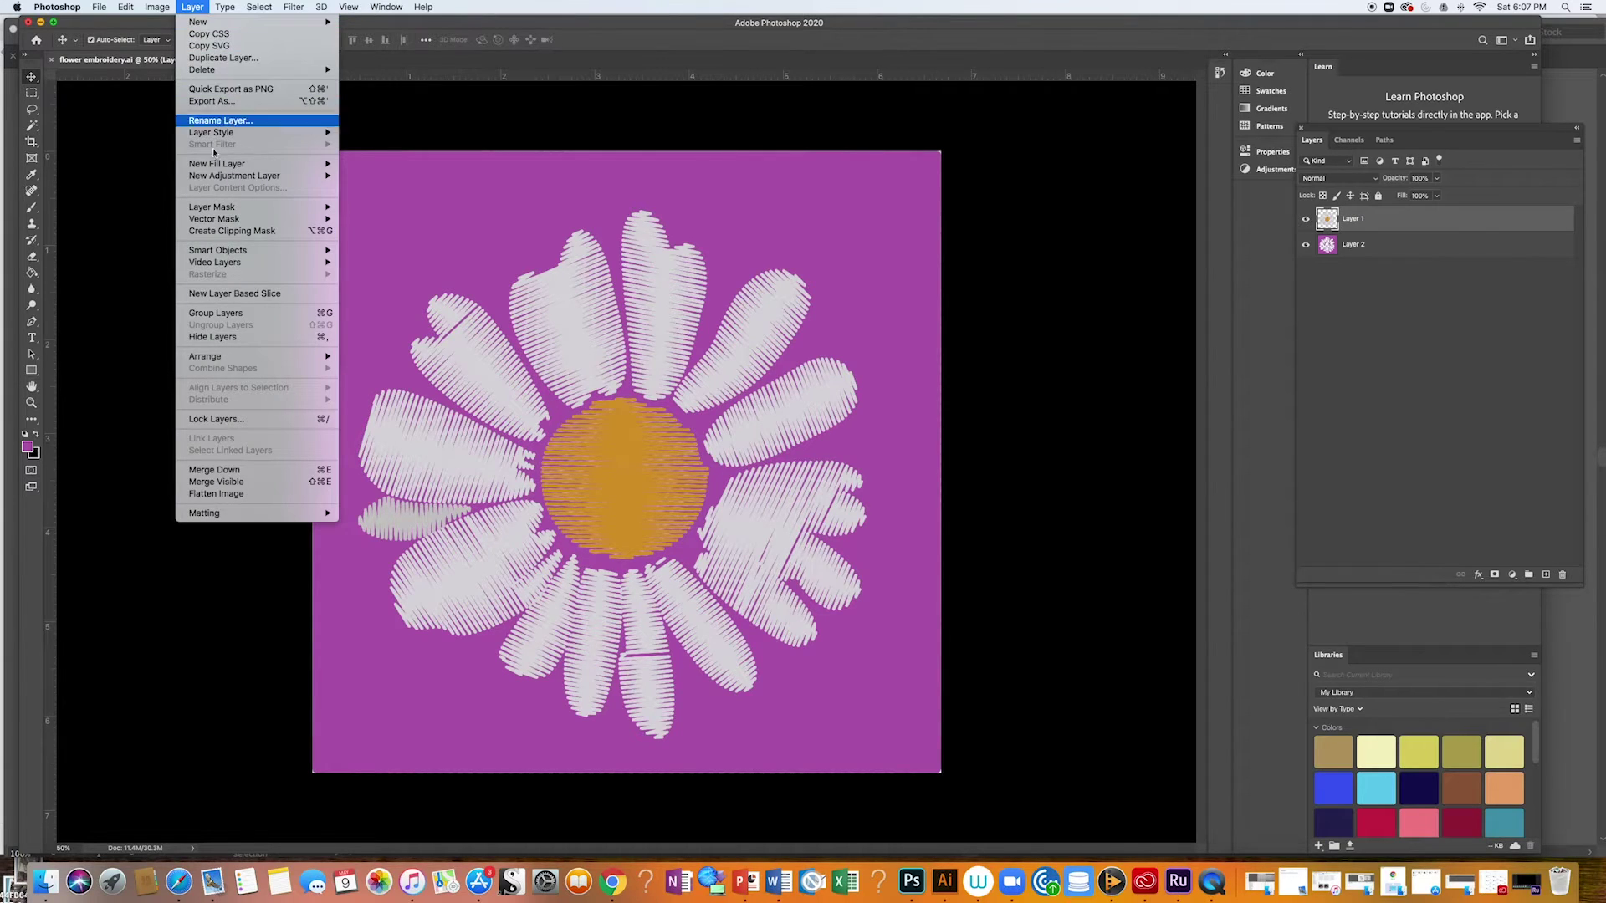
{"action": "mouse_move", "coordinate": [241, 134]}
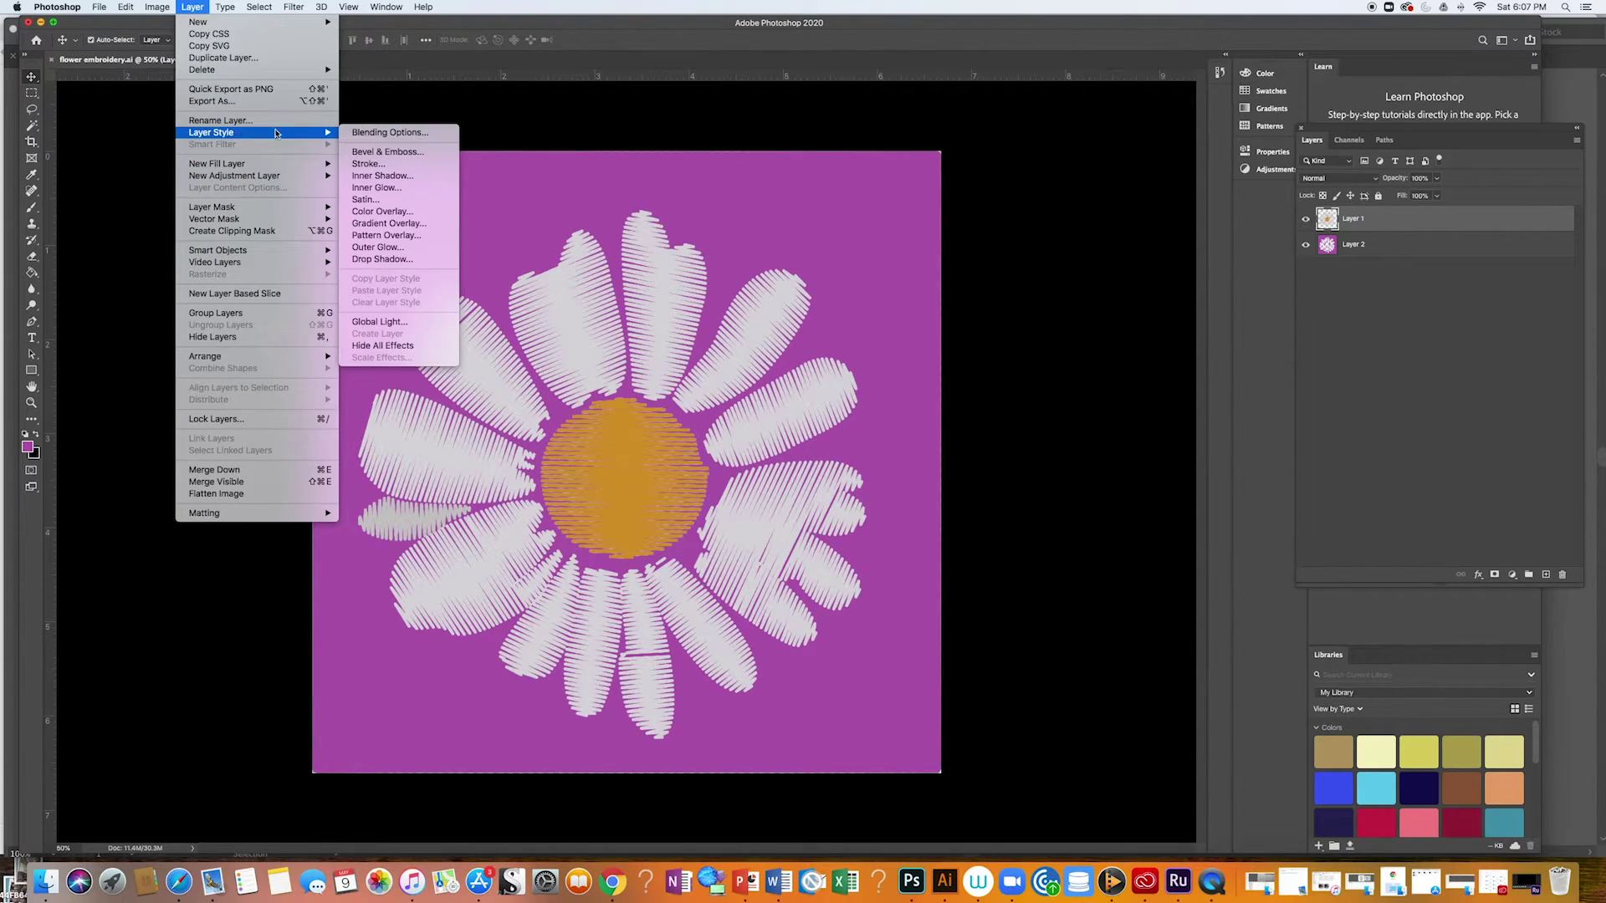
{"action": "left_click", "coordinate": [412, 201]}
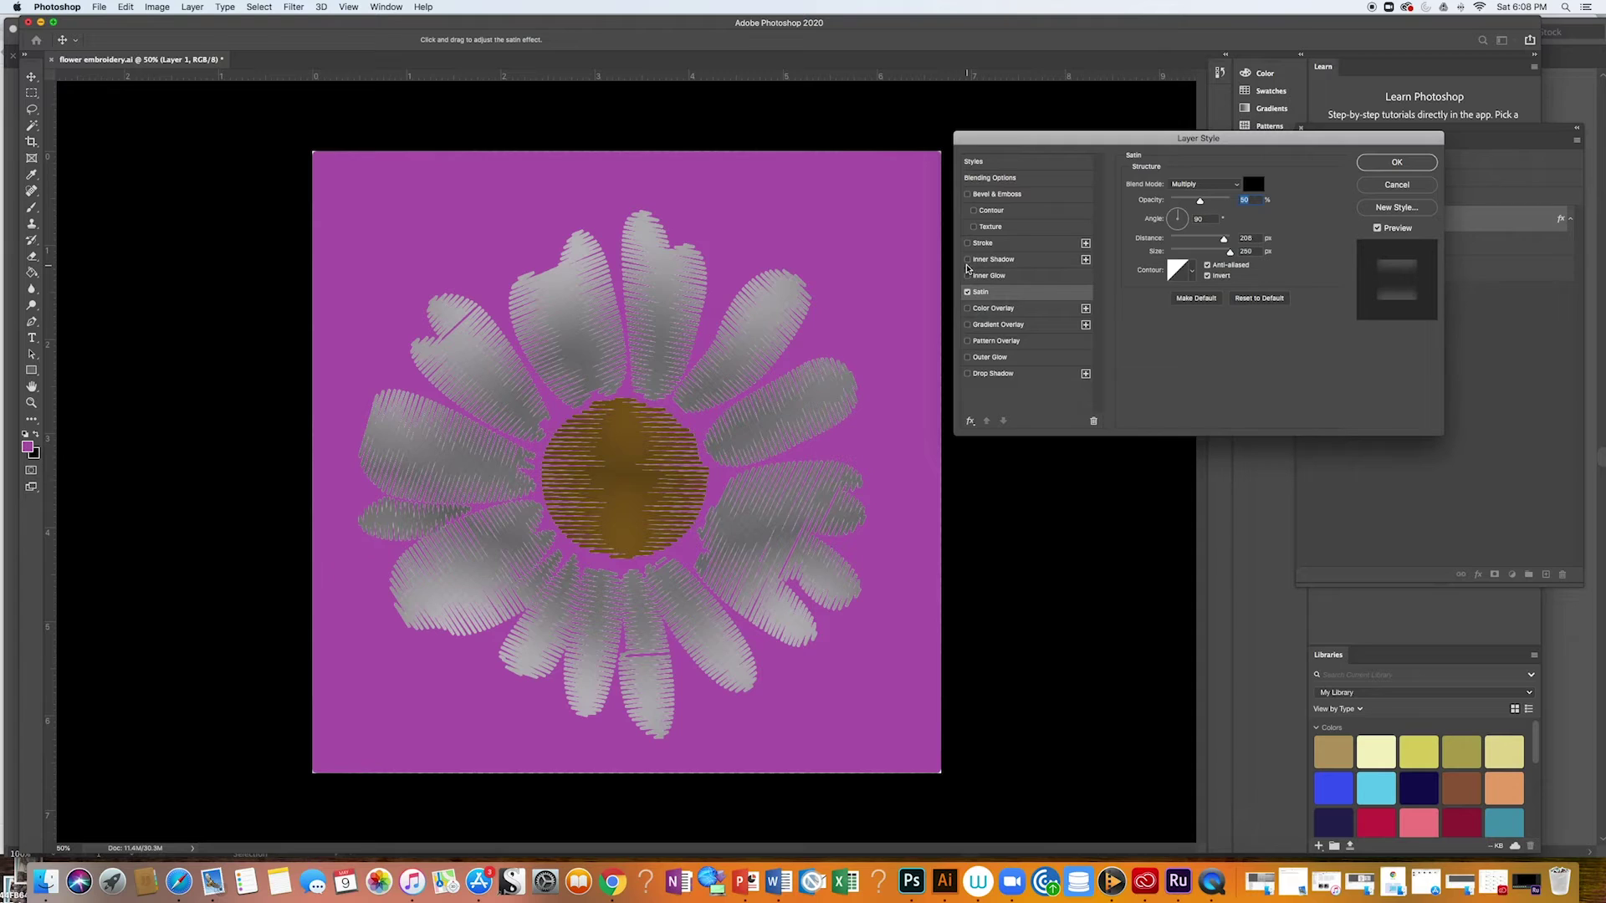
Try an Inner Shadow on the flower with reduced opacity and the Normal blend mode.
{"action": "left_click", "coordinate": [968, 261]}
{"action": "left_click", "coordinate": [967, 279]}
{"action": "left_click", "coordinate": [968, 277]}
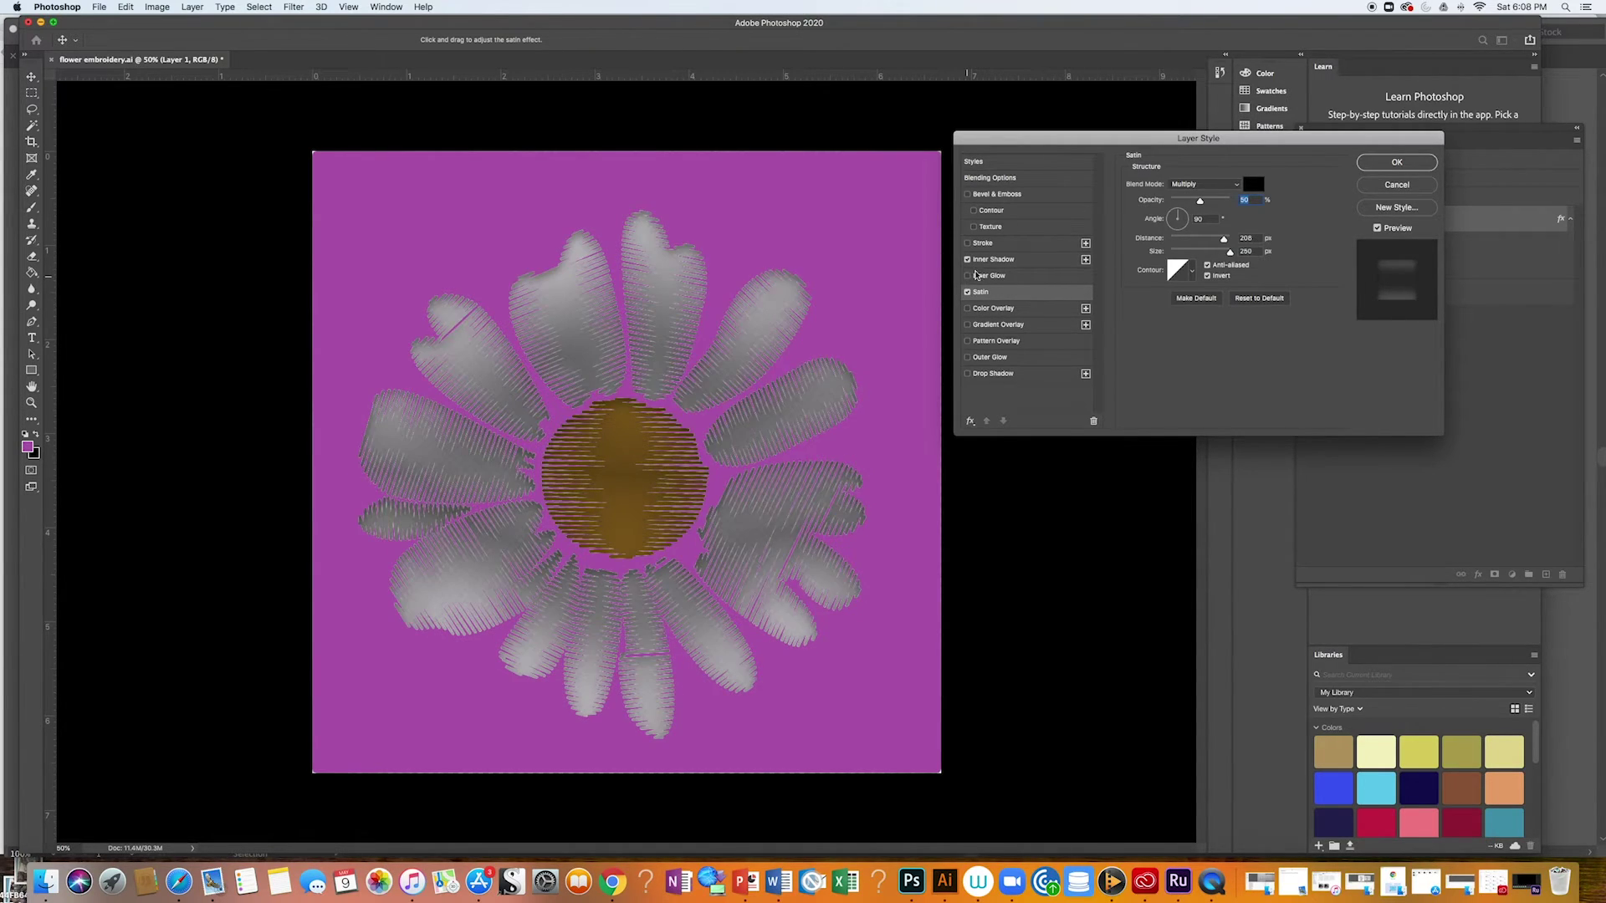
{"action": "left_click", "coordinate": [988, 264]}
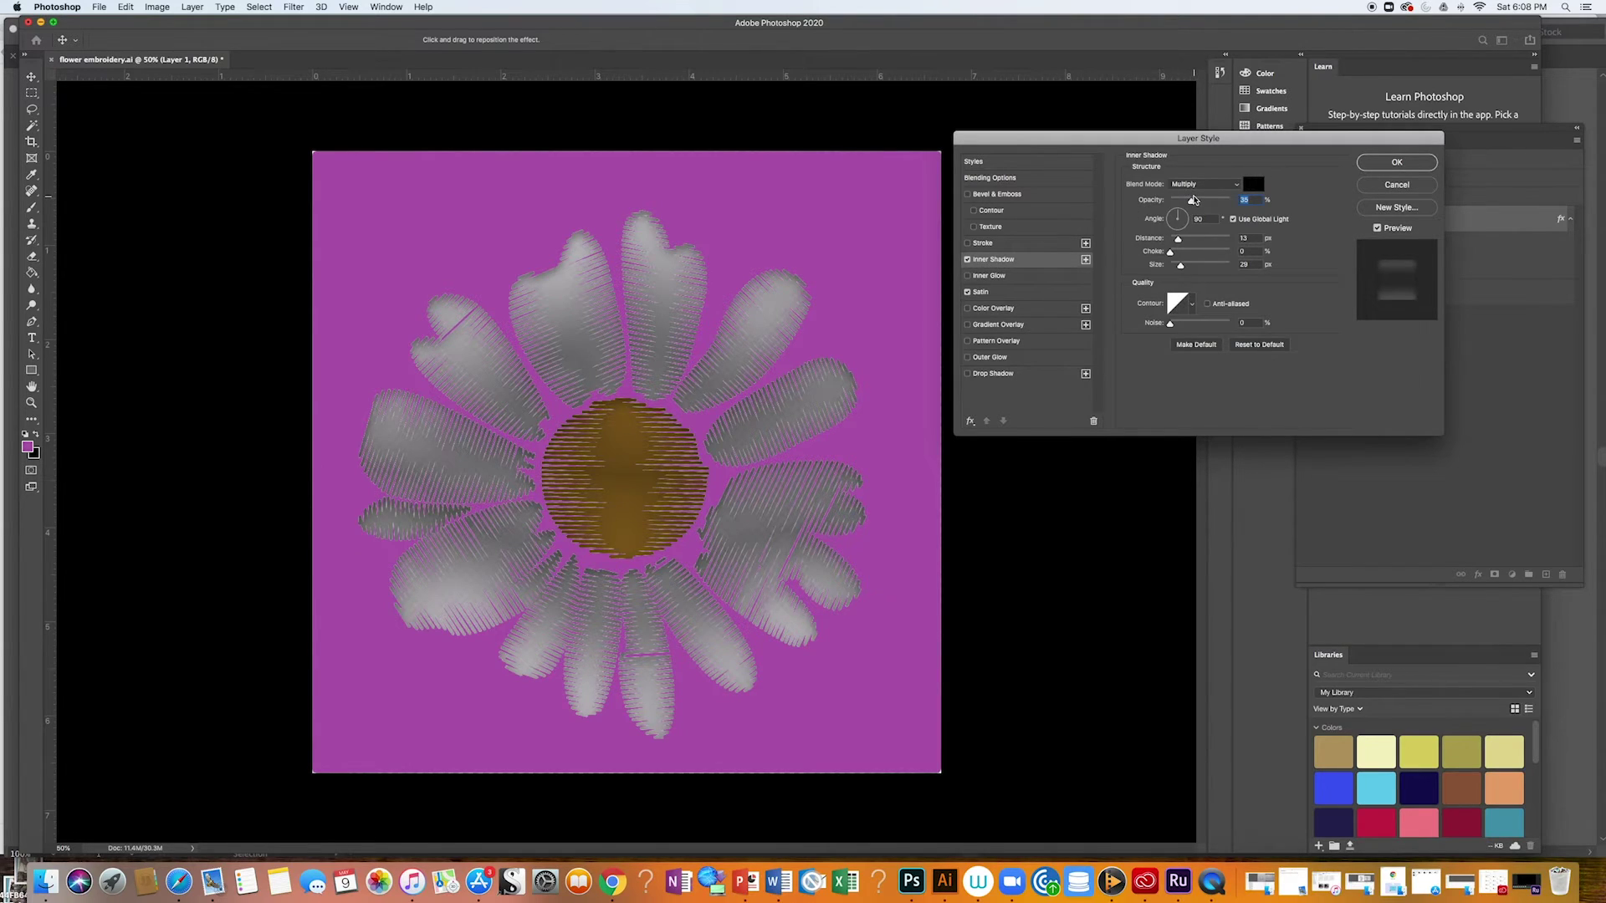
{"action": "mouse_move", "coordinate": [1191, 201]}
{"action": "left_mouse_down"}
{"action": "mouse_move", "coordinate": [1168, 212]}
{"action": "mouse_move", "coordinate": [1180, 204]}
{"action": "left_mouse_up"}
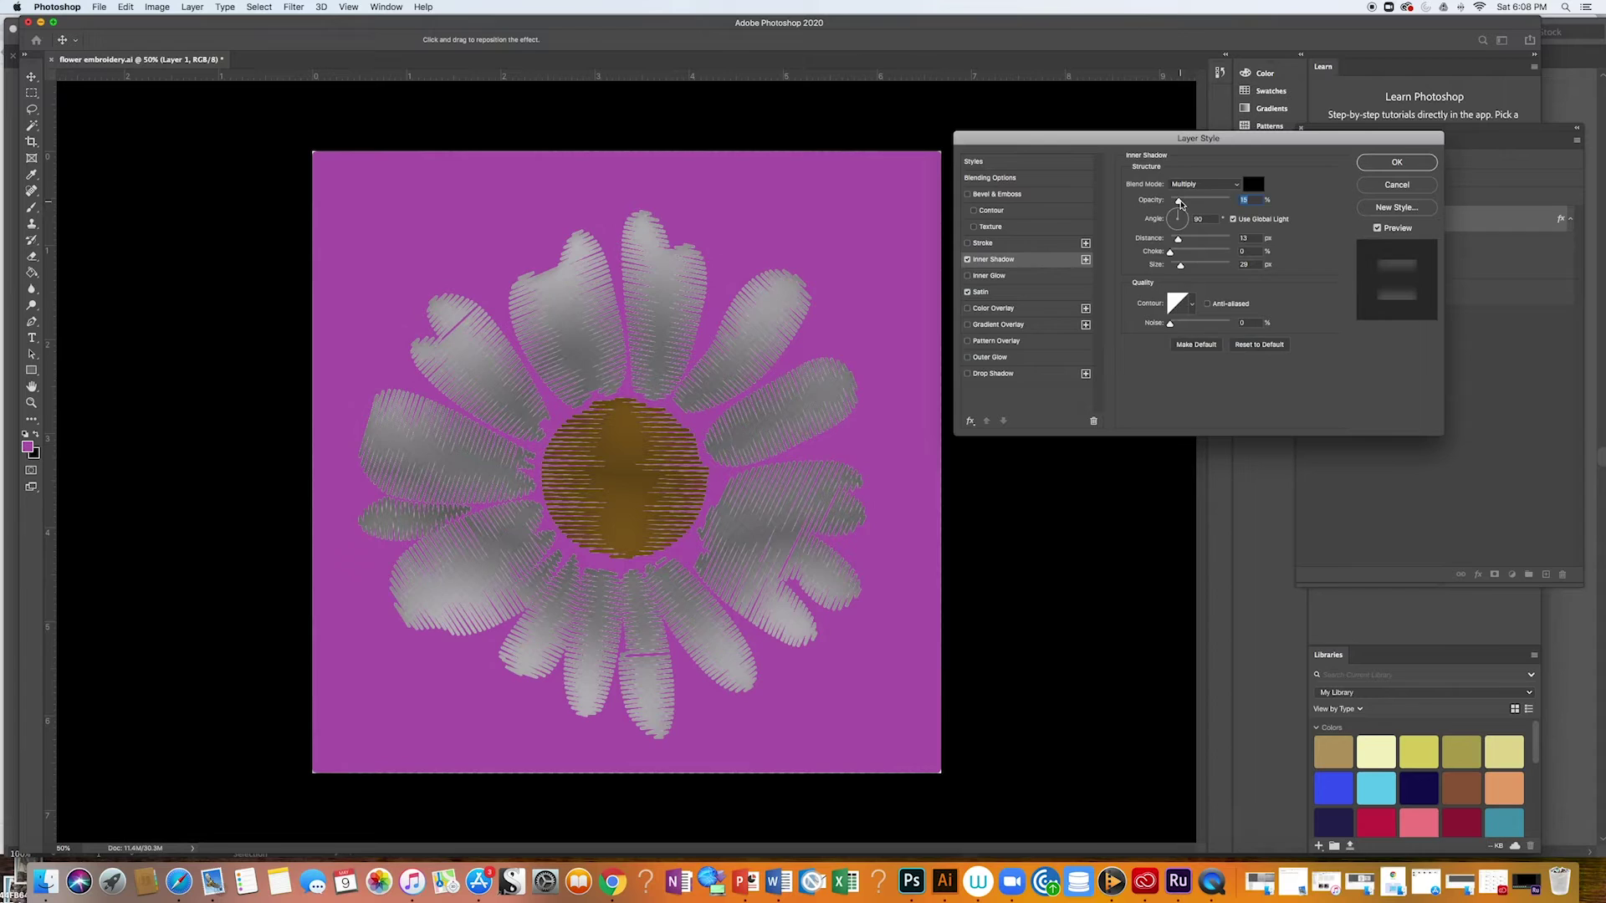
{"action": "left_click", "coordinate": [1234, 187]}
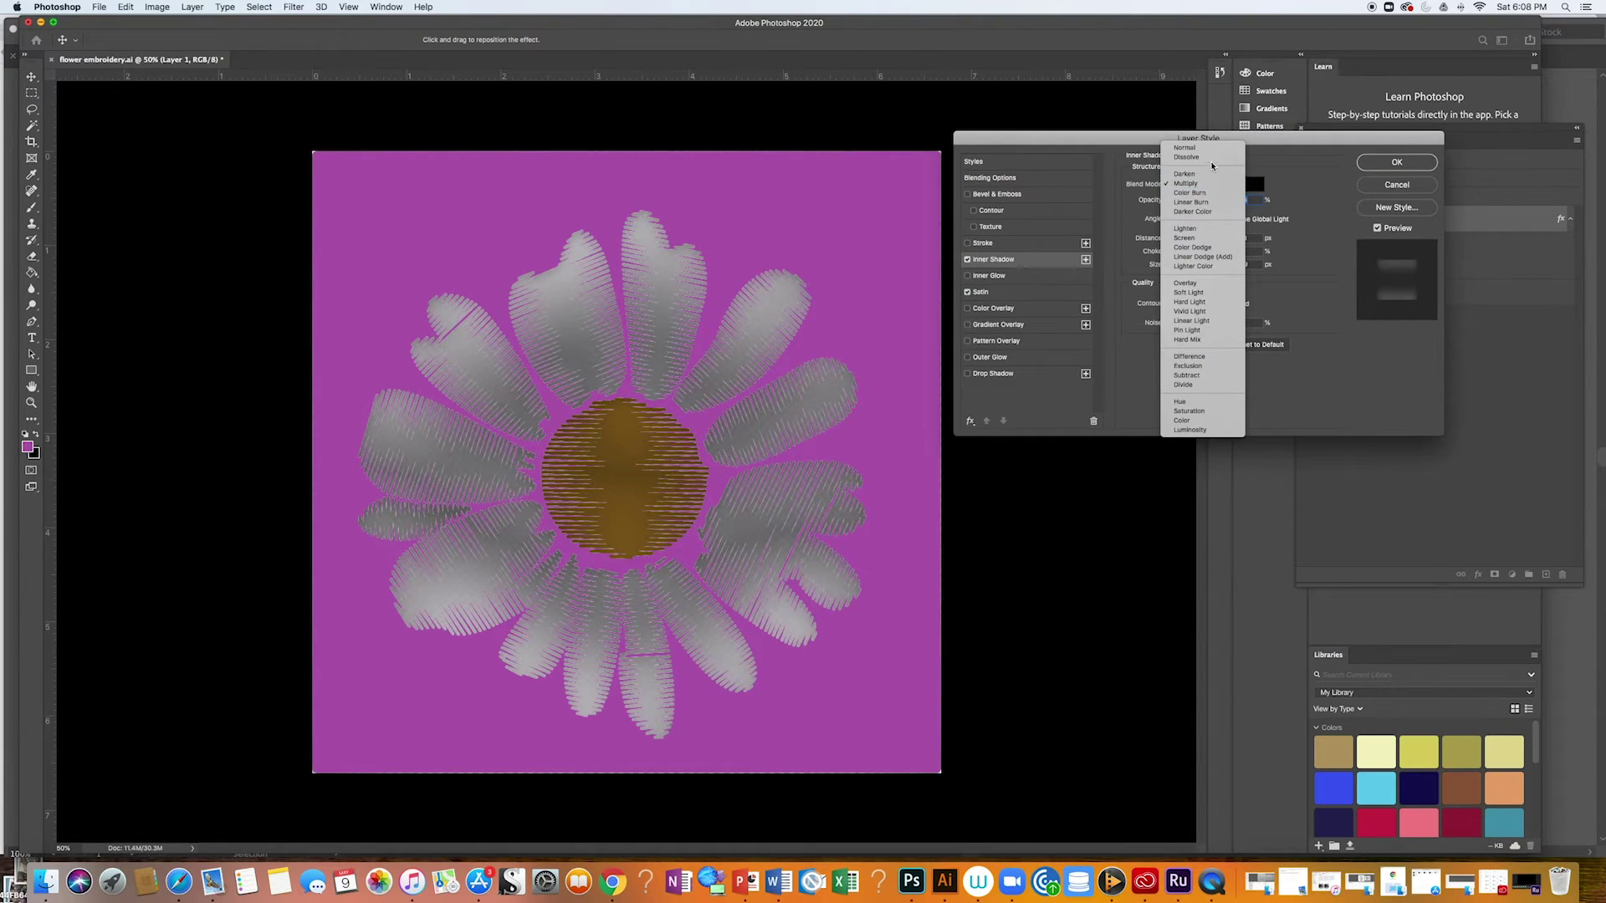
{"action": "left_click", "coordinate": [1185, 148]}
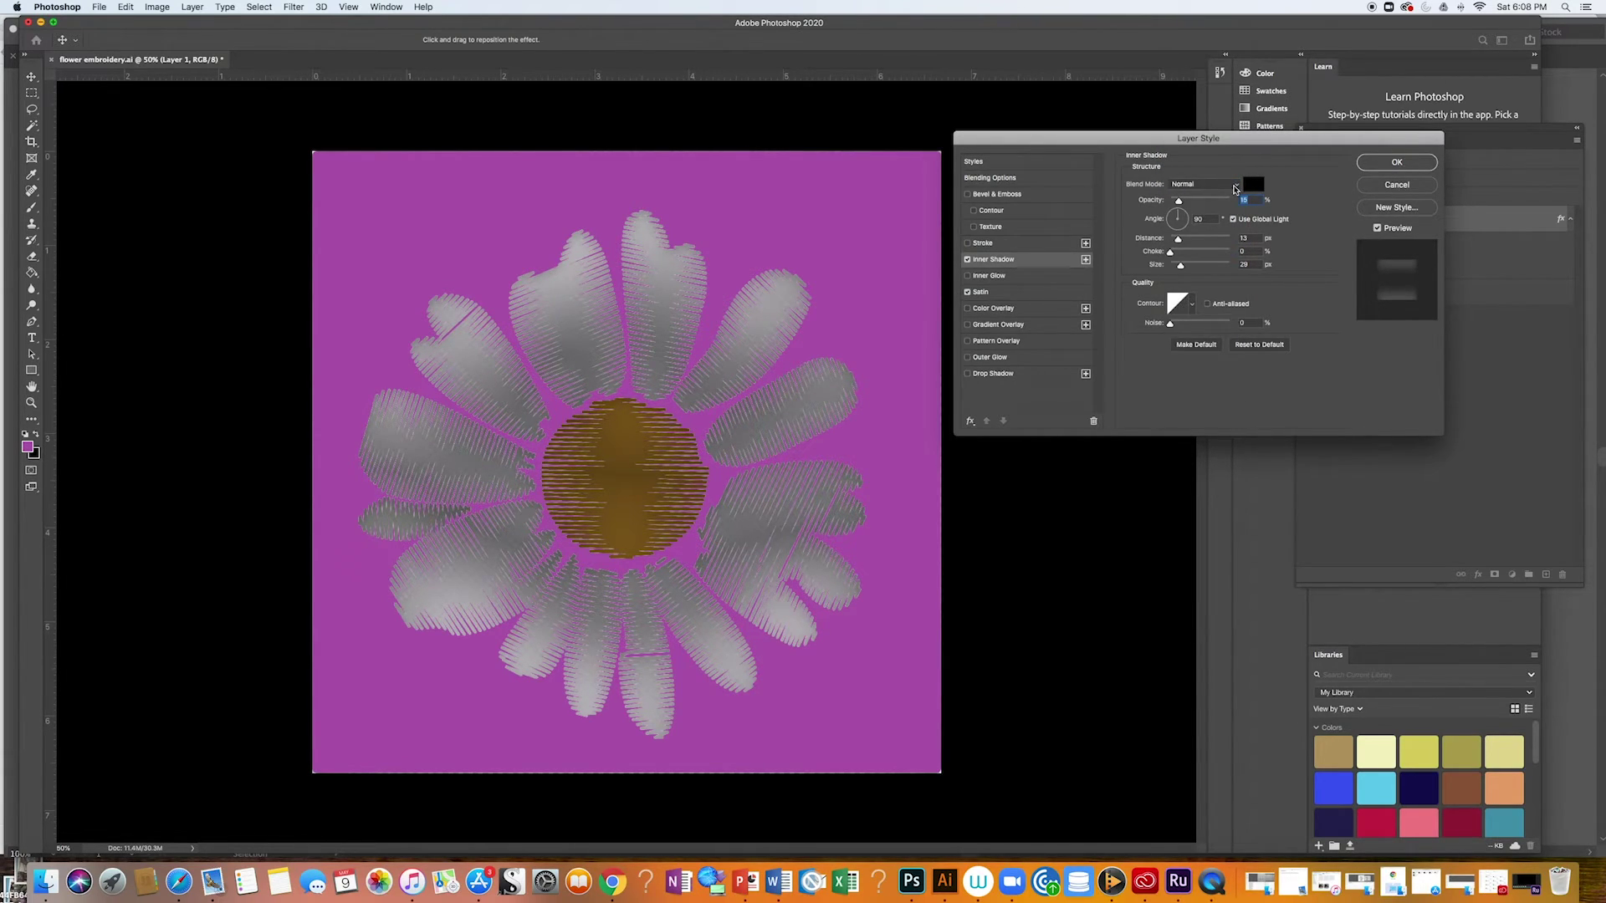
Try out several contour presets on the flower's Inner Shadow.
{"action": "left_click", "coordinate": [1193, 304]}
{"action": "left_click", "coordinate": [1117, 352]}
{"action": "left_click", "coordinate": [1140, 336]}
{"action": "left_click", "coordinate": [1155, 332]}
{"action": "left_click", "coordinate": [1175, 331]}
{"action": "left_click", "coordinate": [1196, 333]}
{"action": "left_click", "coordinate": [1217, 331]}
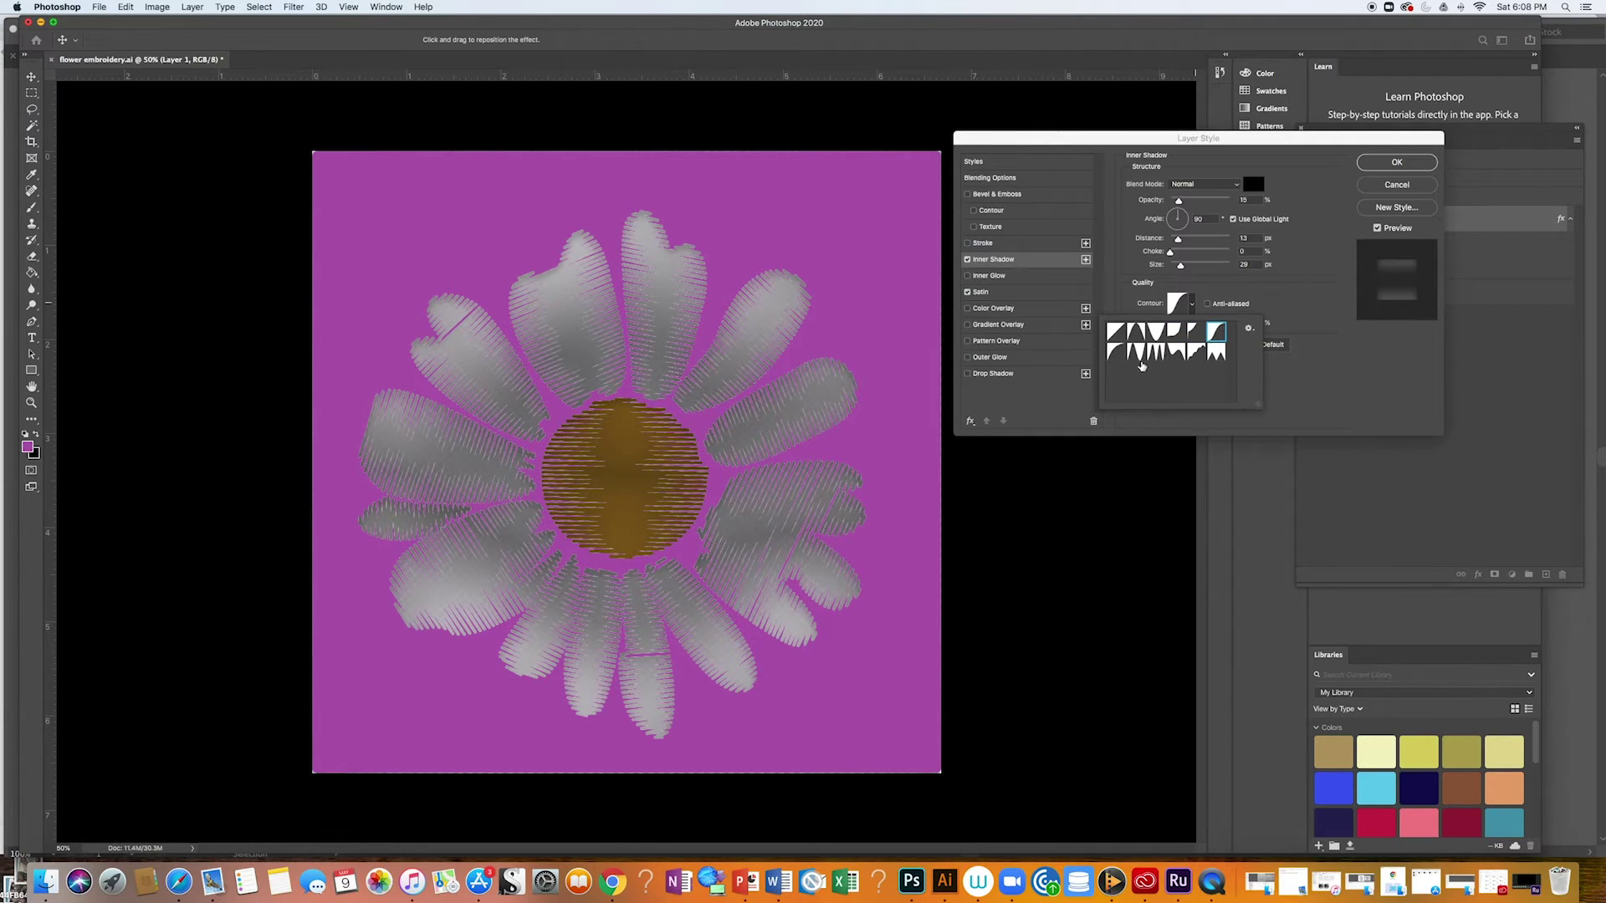
{"action": "left_click", "coordinate": [1136, 355]}
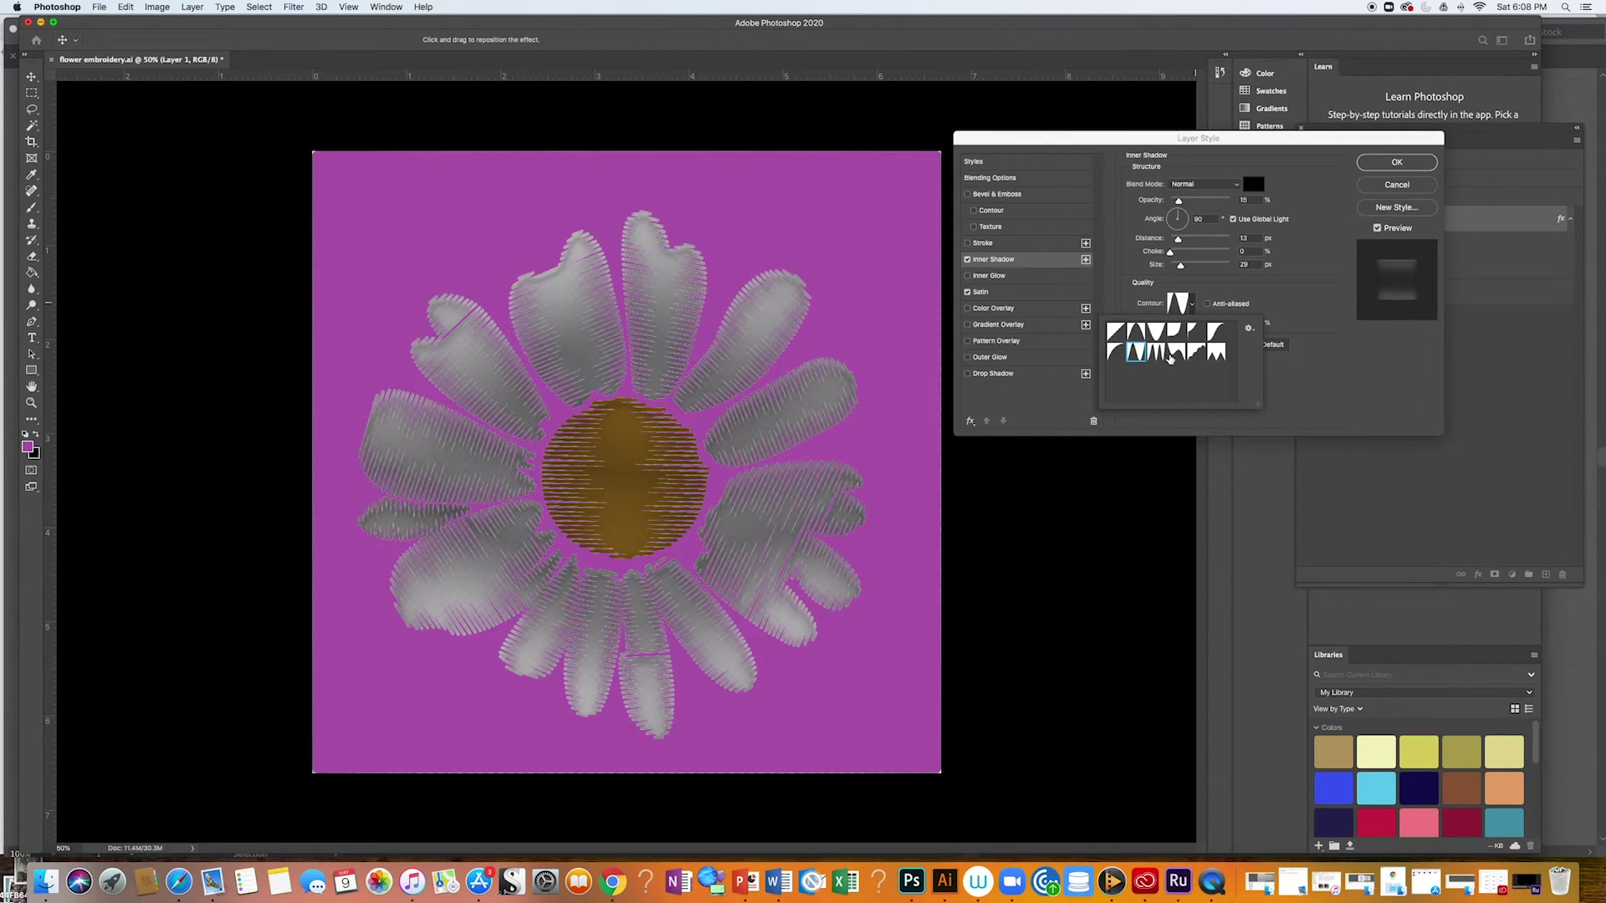
{"action": "left_click", "coordinate": [1175, 355]}
{"action": "left_click", "coordinate": [1194, 355]}
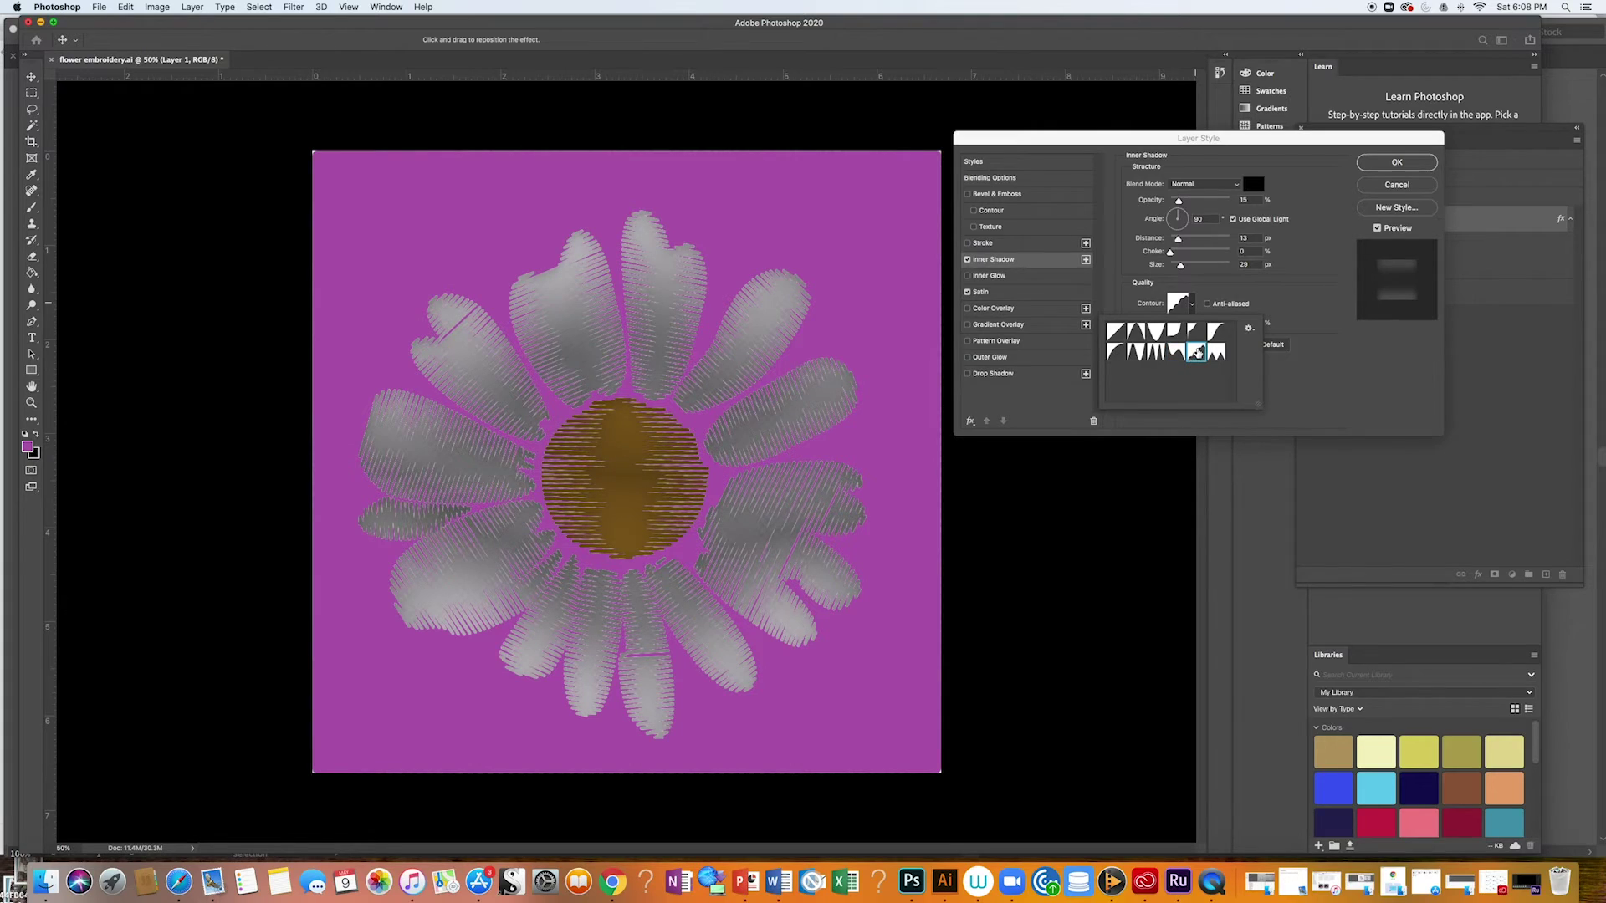
Give the Inner Shadow the S-curve contour, a shorter distance, a size of 7 px and an angle of -53°.
{"action": "left_click", "coordinate": [1215, 332]}
{"action": "mouse_move", "coordinate": [1179, 264]}
{"action": "left_mouse_down"}
{"action": "mouse_move", "coordinate": [1165, 277]}
{"action": "mouse_move", "coordinate": [1187, 237]}
{"action": "left_mouse_up"}
{"action": "left_click", "coordinate": [1182, 216]}
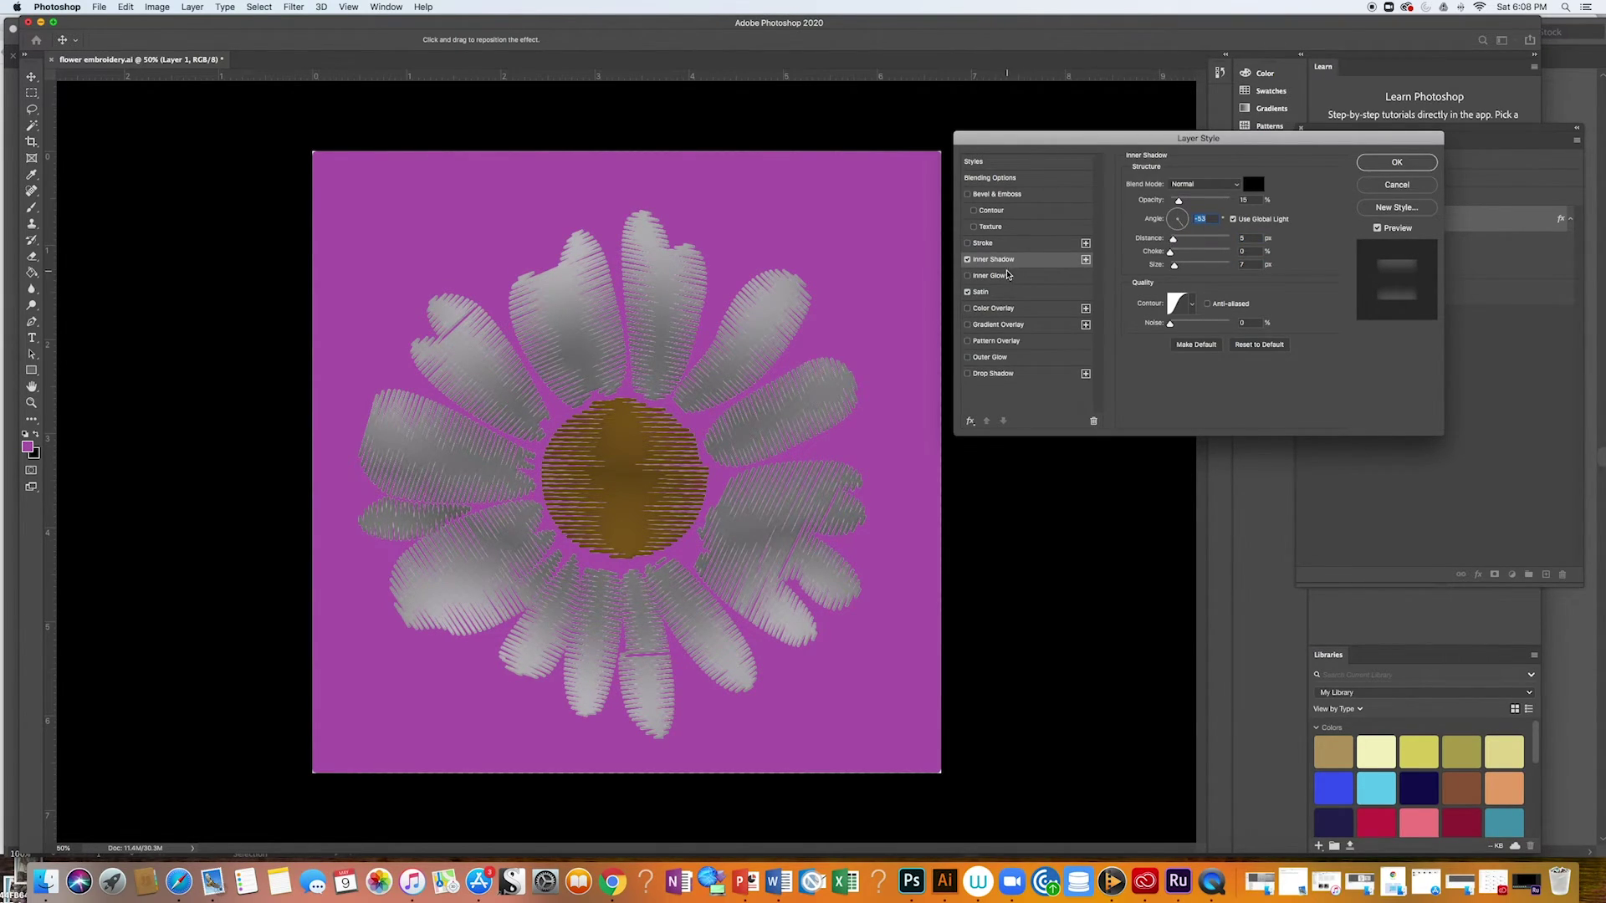
Replace the flower's Inner Shadow with an Inner Glow and give the glow the S-curve contour.
{"action": "left_click", "coordinate": [996, 275]}
{"action": "left_click", "coordinate": [967, 260]}
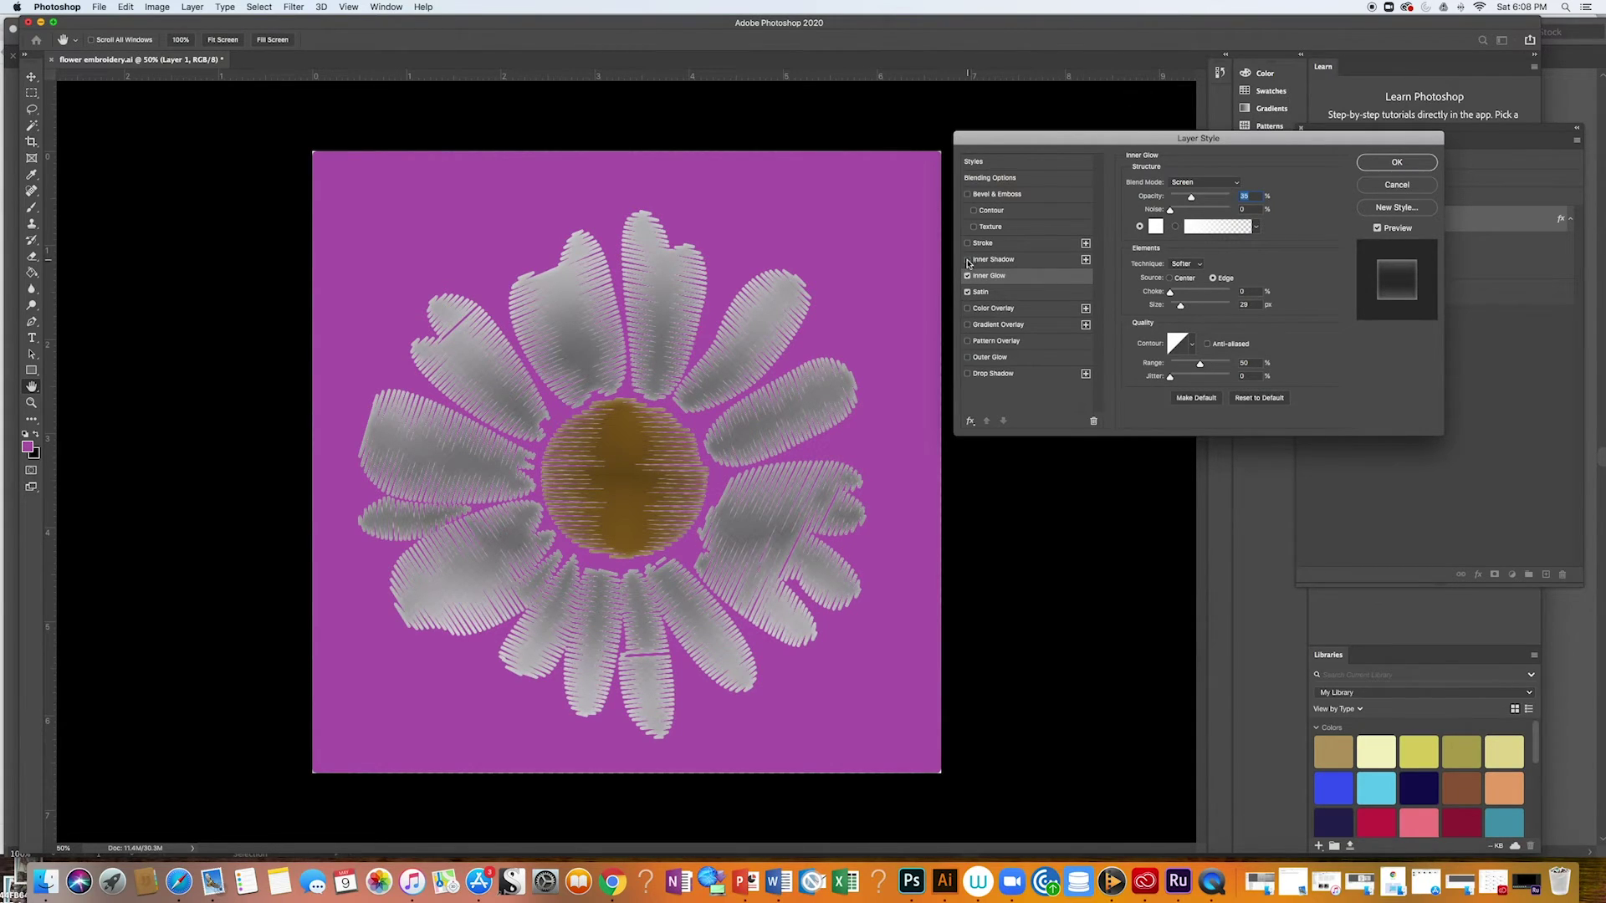
{"action": "left_click", "coordinate": [1226, 186]}
{"action": "left_click", "coordinate": [1292, 259]}
{"action": "left_click", "coordinate": [1191, 344]}
{"action": "left_click", "coordinate": [1130, 393]}
{"action": "left_click", "coordinate": [1159, 391]}
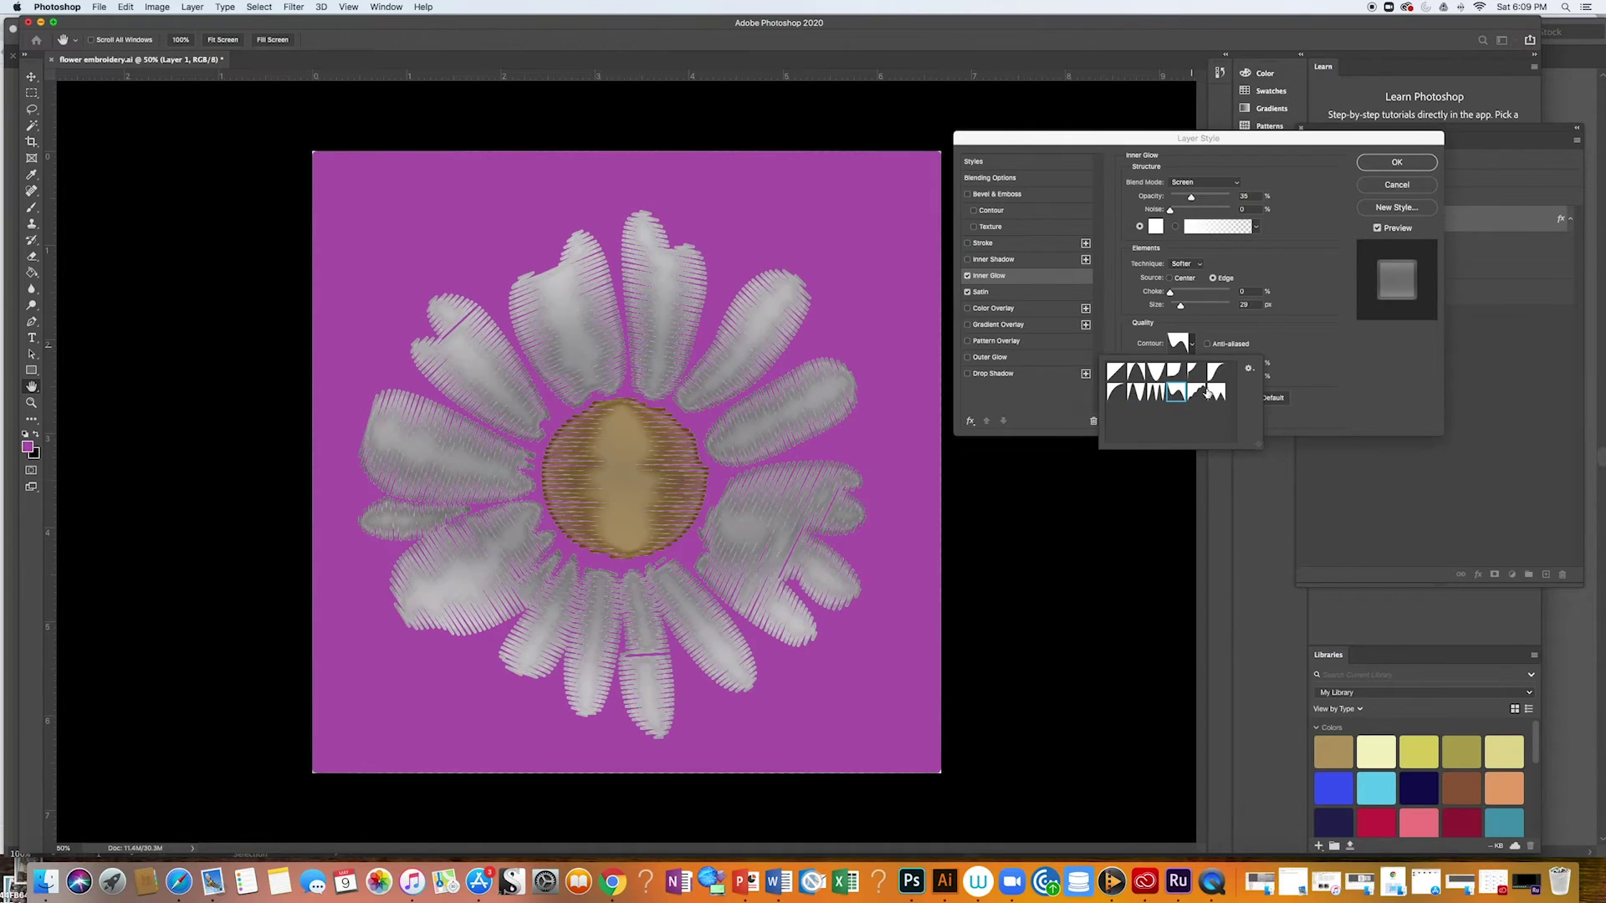
{"action": "left_click", "coordinate": [1214, 373]}
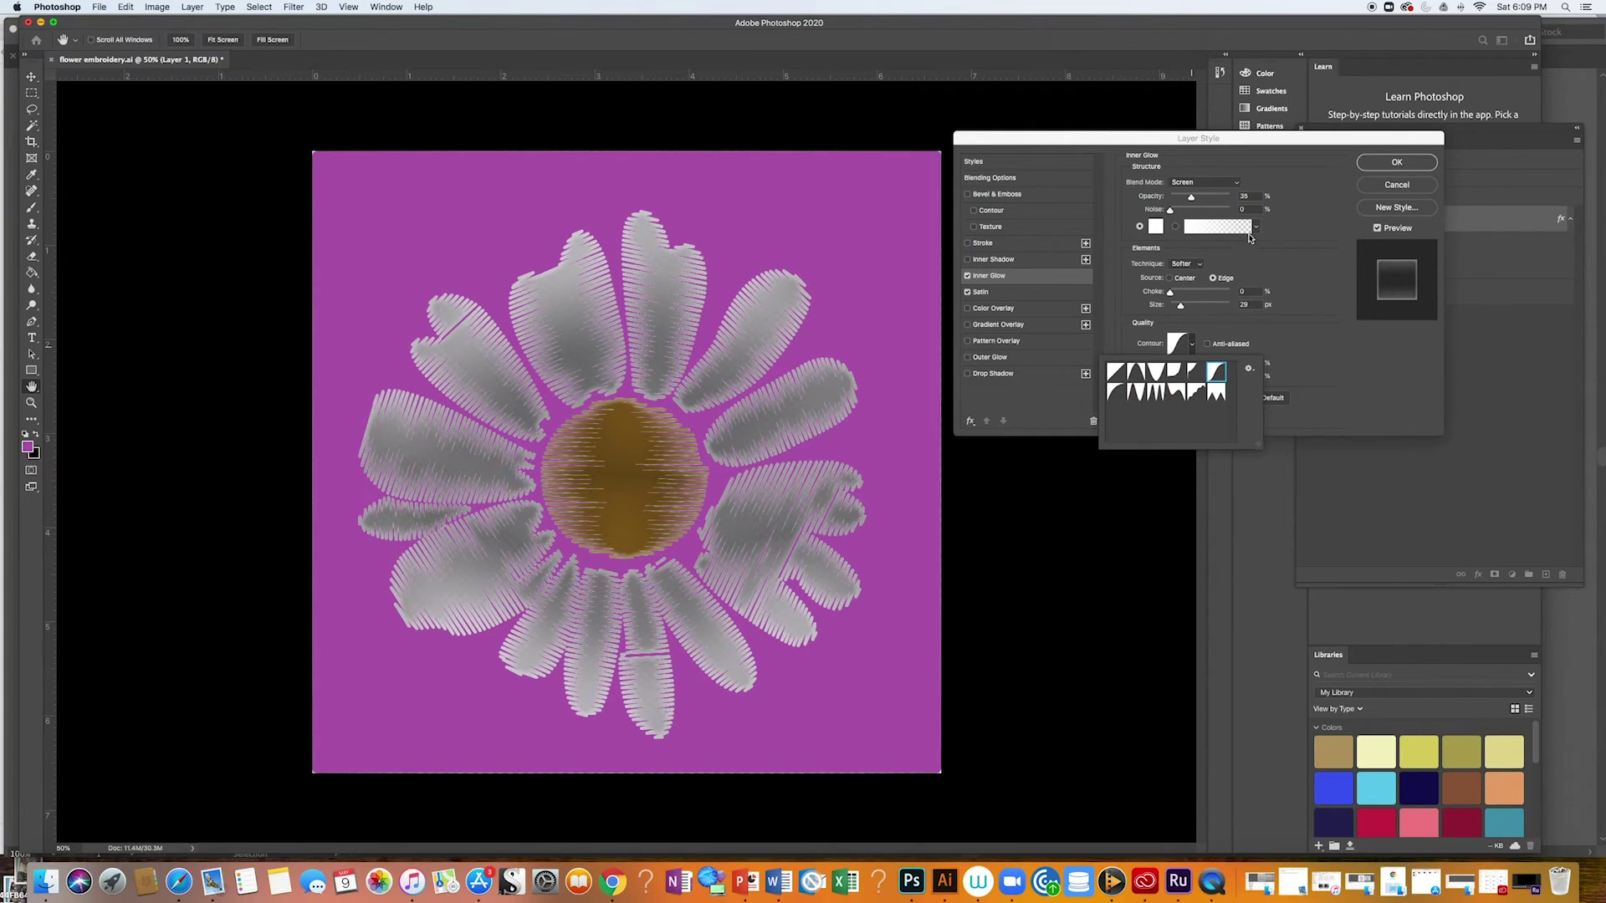
Raise the Inner Glow's opacity and try several blend modes, settling on Soft Light.
{"action": "left_click", "coordinate": [1189, 201]}
{"action": "left_click_drag", "start_coordinate": [1189, 201], "coordinate": [1206, 199]}
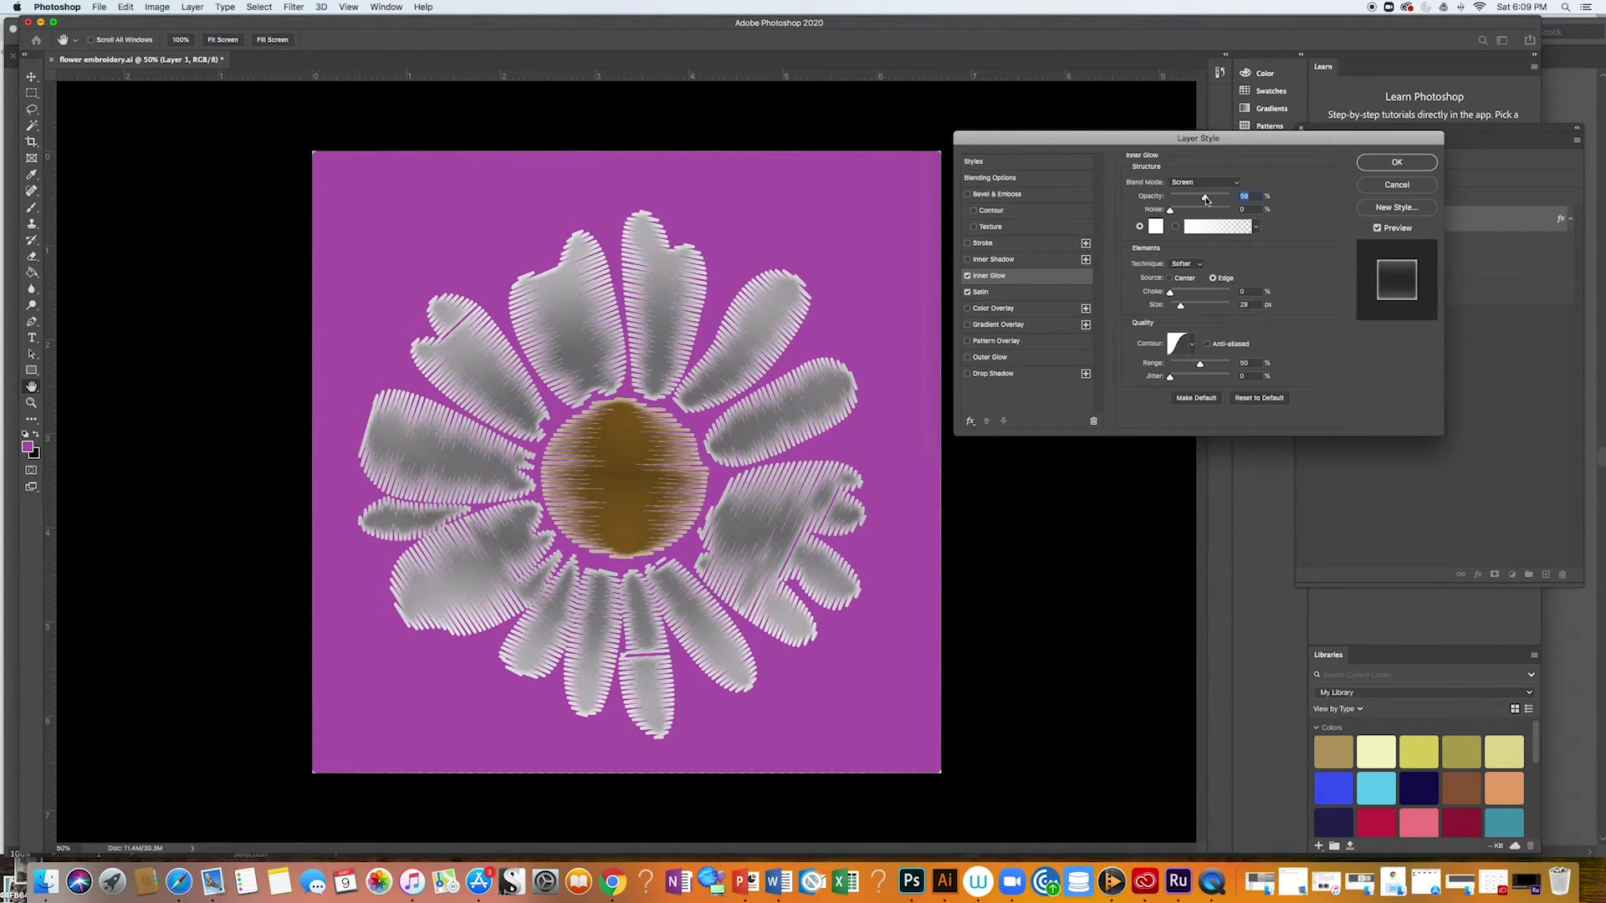
{"action": "left_click", "coordinate": [1225, 182]}
{"action": "left_click", "coordinate": [1228, 210]}
{"action": "left_click", "coordinate": [1223, 182]}
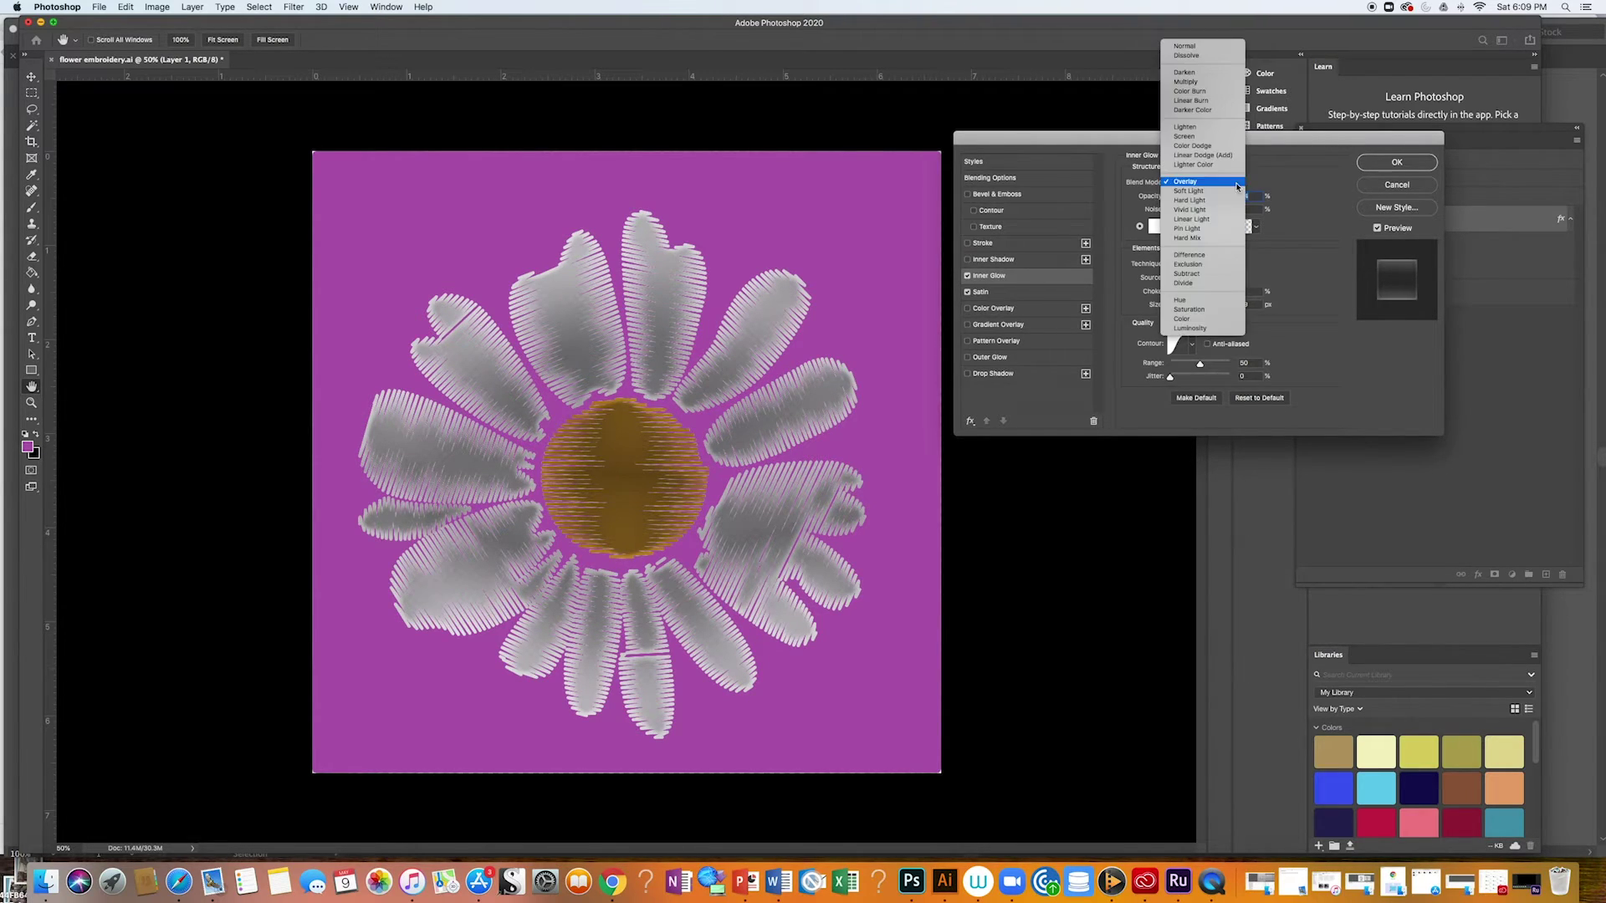
{"action": "left_click", "coordinate": [1191, 300]}
{"action": "left_click", "coordinate": [1204, 183]}
{"action": "left_click", "coordinate": [1204, 148]}
{"action": "left_click", "coordinate": [1219, 182]}
{"action": "left_click", "coordinate": [1188, 108]}
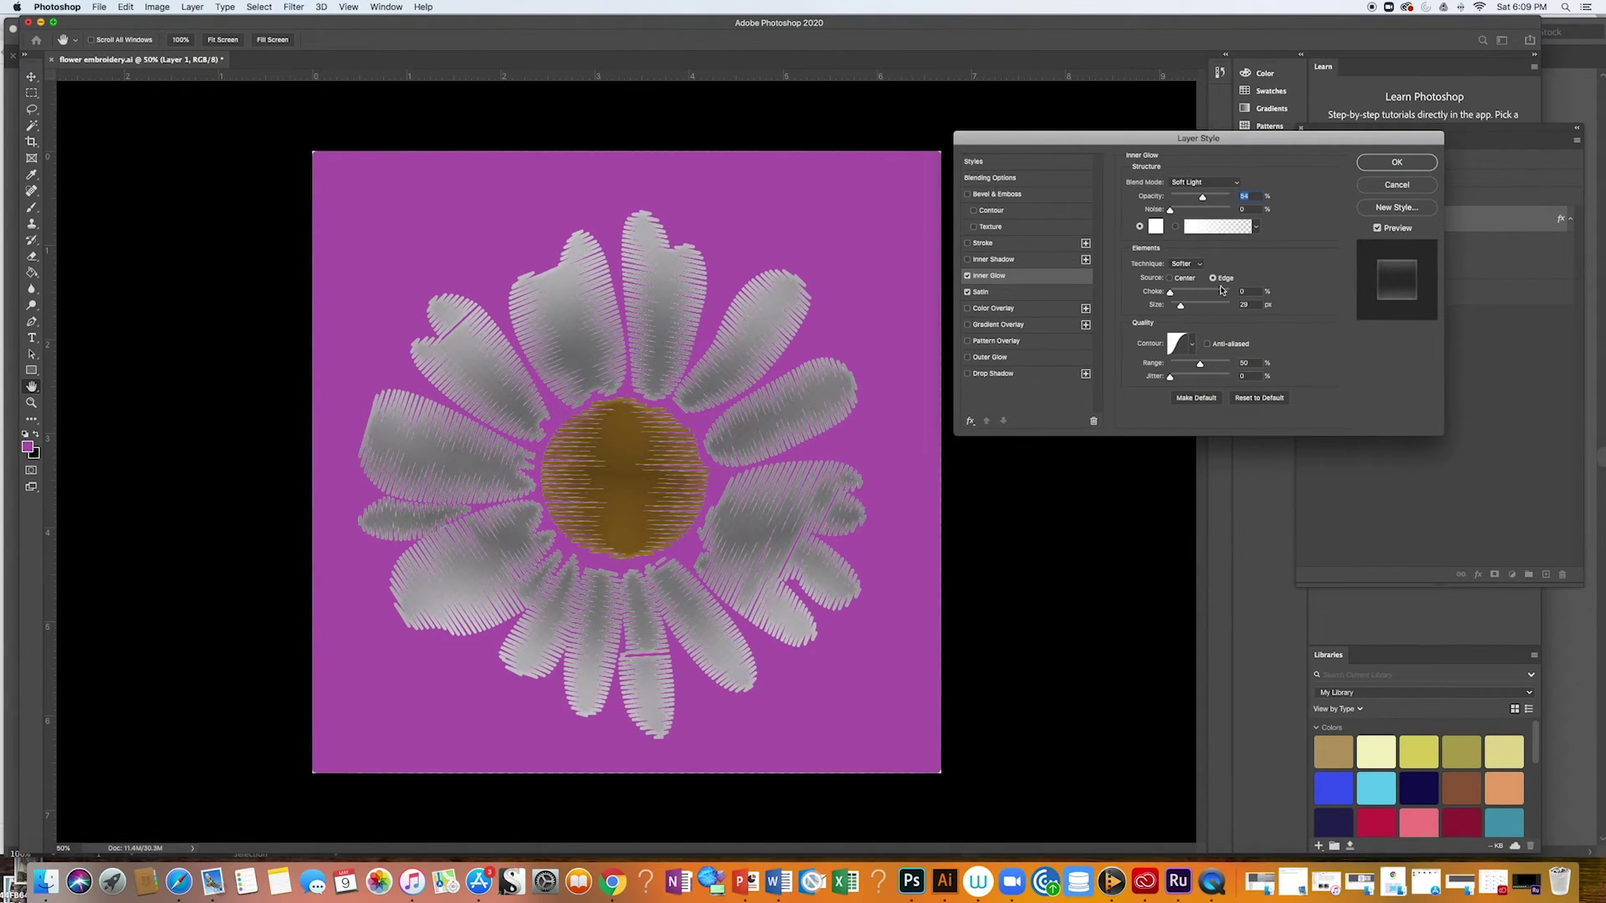
Compare the Precise technique with Softer for the Inner Glow, keep Softer, and lower the glow's opacity.
{"action": "left_click", "coordinate": [1201, 265]}
{"action": "left_click", "coordinate": [1202, 275]}
{"action": "left_click", "coordinate": [1202, 264]}
{"action": "left_click", "coordinate": [1201, 252]}
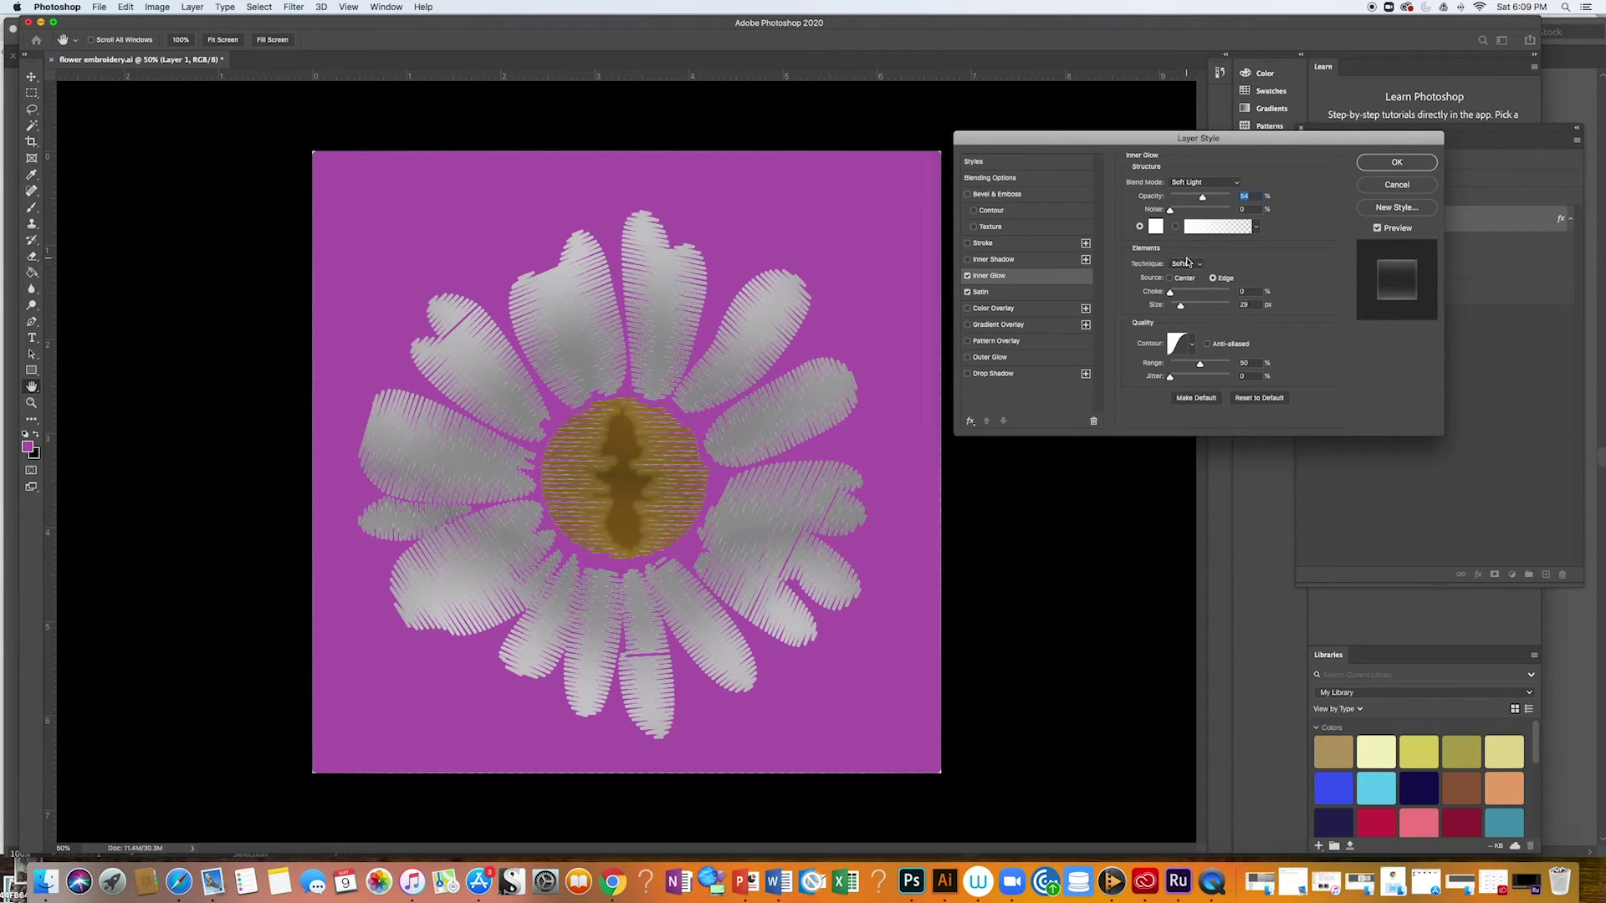
{"action": "mouse_move", "coordinate": [1202, 198]}
{"action": "left_mouse_down"}
{"action": "mouse_move", "coordinate": [1175, 198]}
{"action": "mouse_move", "coordinate": [1227, 200]}
{"action": "mouse_move", "coordinate": [1176, 198]}
{"action": "left_mouse_up"}
Try different gradient presets for the Inner Glow and apply the layer style.
{"action": "left_click", "coordinate": [1256, 226]}
{"action": "left_click", "coordinate": [1218, 291]}
{"action": "left_click", "coordinate": [1237, 290]}
{"action": "left_click", "coordinate": [1255, 270]}
{"action": "left_click", "coordinate": [1238, 270]}
{"action": "left_click", "coordinate": [1197, 251]}
{"action": "left_click", "coordinate": [1178, 251]}
{"action": "left_click", "coordinate": [1178, 292]}
{"action": "left_click", "coordinate": [1198, 293]}
{"action": "left_click", "coordinate": [1393, 164]}
{"action": "left_click", "coordinate": [1394, 164]}
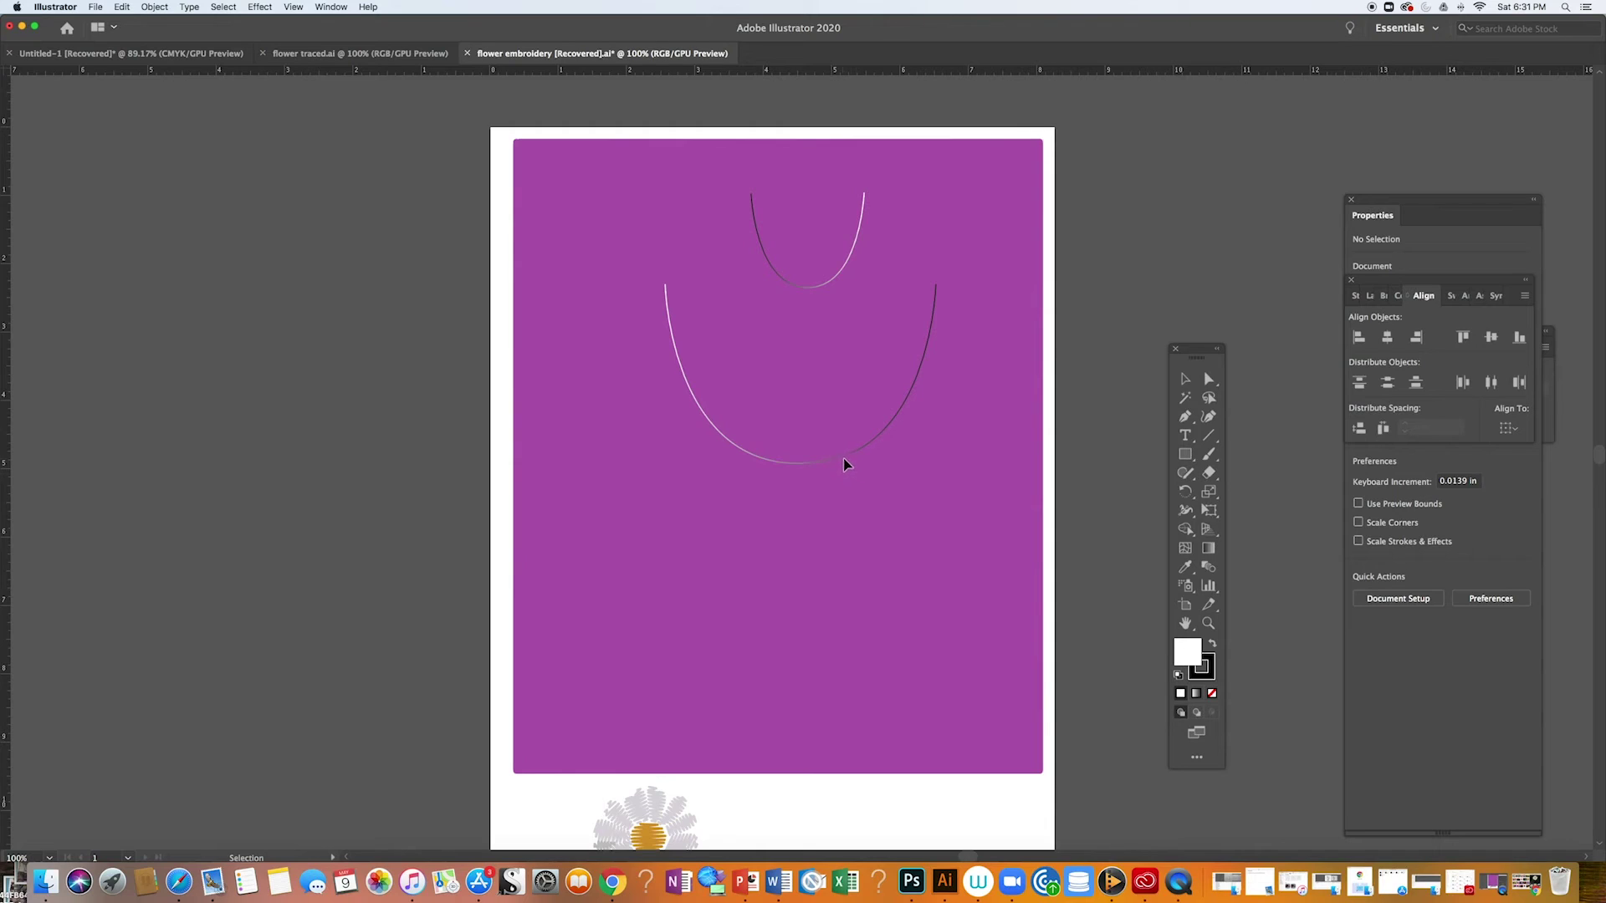
Switch to Illustrator, select the larger curved path on the purple rectangle, and show the Brushes panel in a clear spot.
{"action": "left_click", "coordinate": [845, 462]}
{"action": "left_click", "coordinate": [1385, 296]}
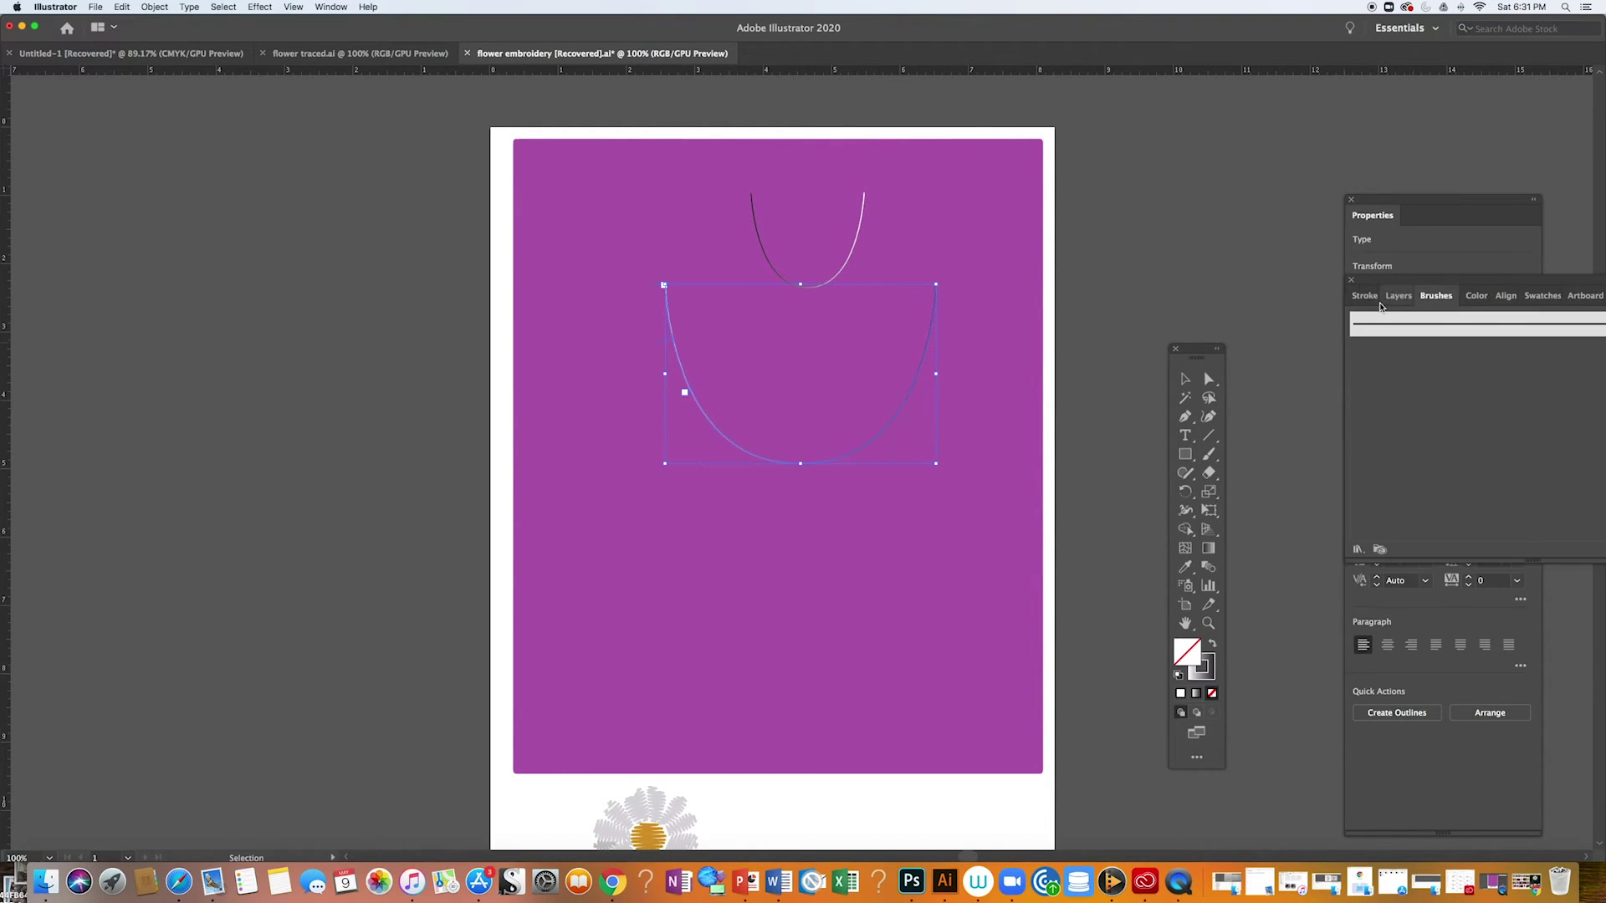
{"action": "left_click_drag", "start_coordinate": [1348, 572], "coordinate": [1204, 684]}
{"action": "left_click_drag", "start_coordinate": [1480, 280], "coordinate": [1313, 223]}
Move the toolbar off the Brushes panel to the empty canvas beside the artboard.
{"action": "scroll", "coordinate": [1601, 456], "scroll_direction": "down", "scroll_amount": 1}
{"action": "scroll", "coordinate": [1601, 456], "scroll_direction": "down", "scroll_amount": 5}
{"action": "left_click", "coordinate": [697, 759]}
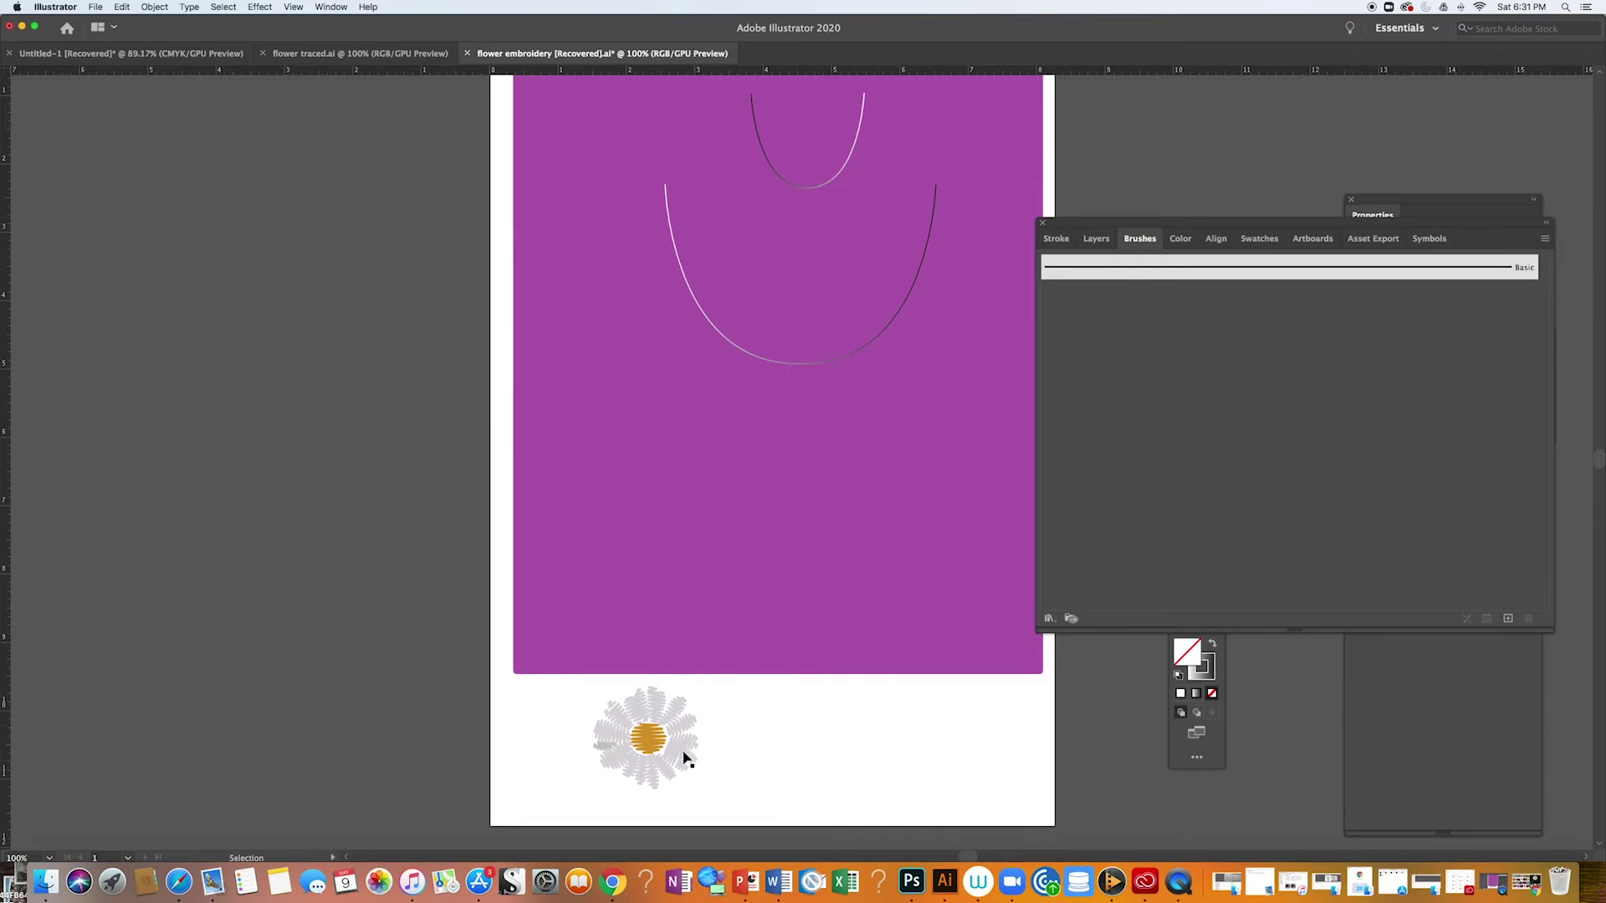
{"action": "left_click", "coordinate": [1197, 756]}
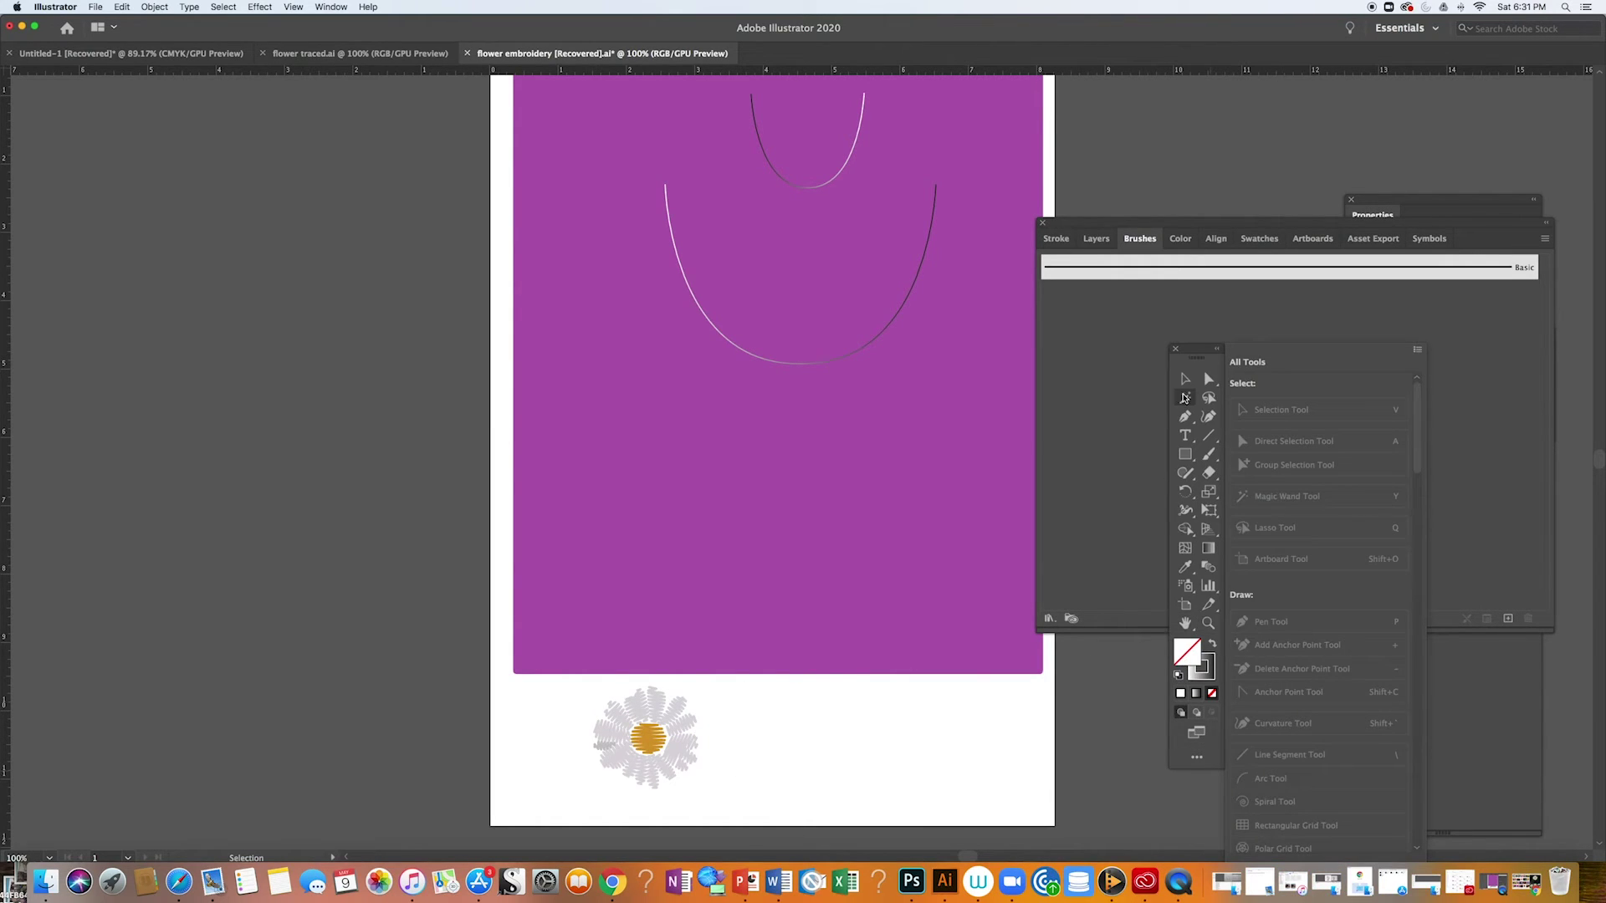
{"action": "left_click", "coordinate": [1200, 357]}
{"action": "left_click_drag", "start_coordinate": [1172, 359], "coordinate": [267, 246]}
Add the small embroidered daisy to the Brushes panel as a new Pattern Brush.
{"action": "mouse_move", "coordinate": [710, 784]}
{"action": "left_mouse_down"}
{"action": "mouse_move", "coordinate": [592, 727]}
{"action": "mouse_move", "coordinate": [591, 705]}
{"action": "mouse_move", "coordinate": [1154, 362]}
{"action": "mouse_move", "coordinate": [1194, 413]}
{"action": "left_mouse_up"}
{"action": "left_click", "coordinate": [1001, 520]}
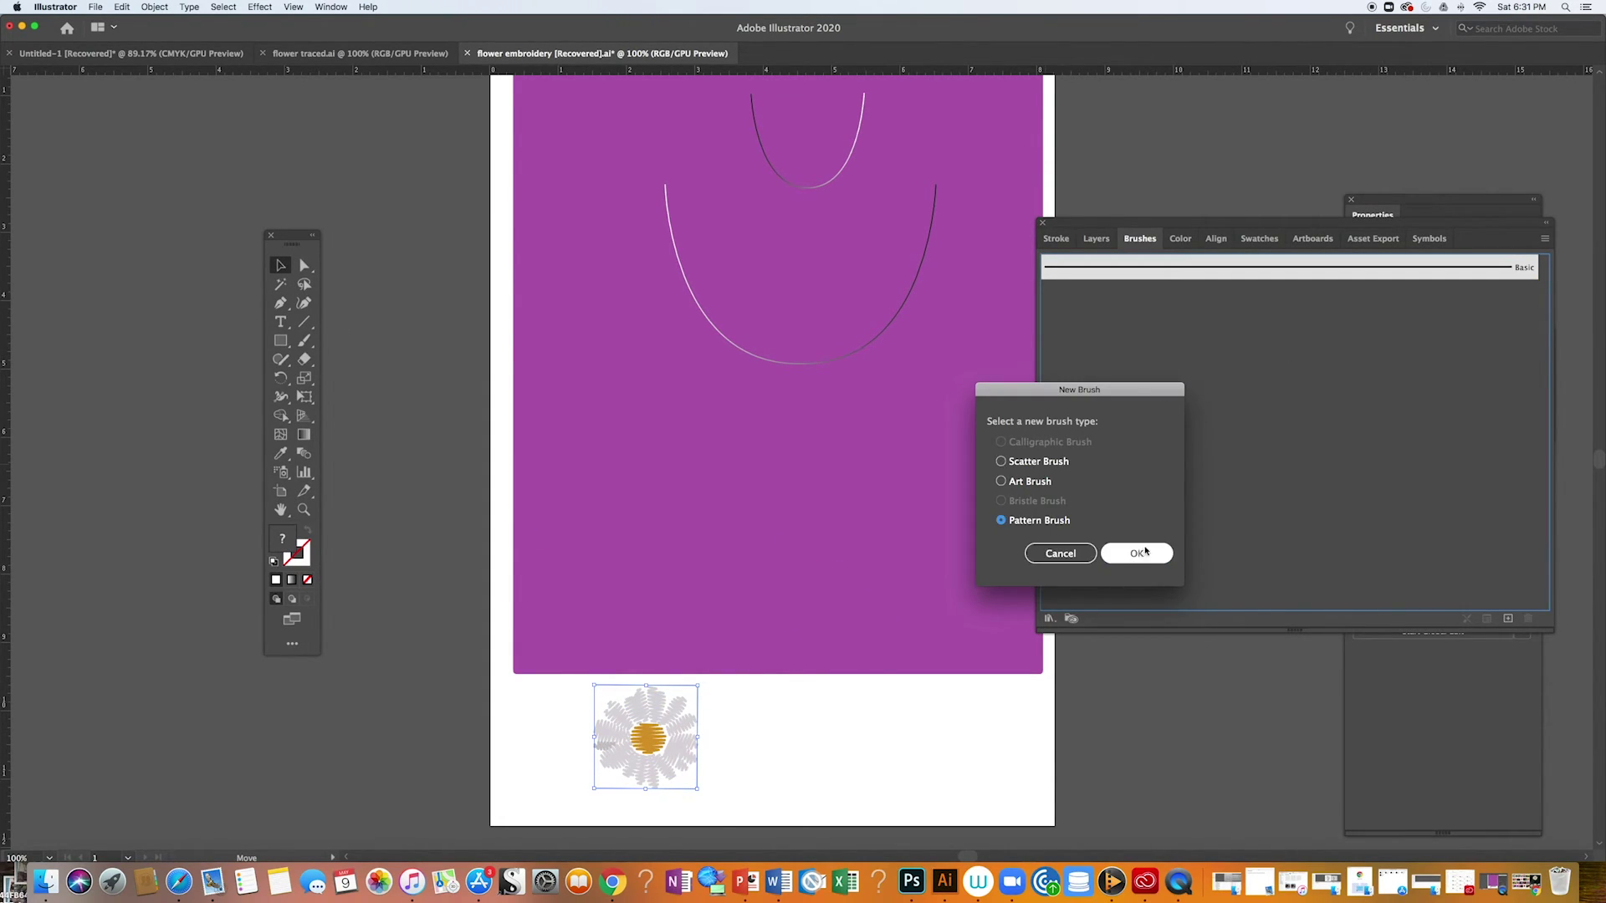
{"action": "left_click", "coordinate": [1137, 552]}
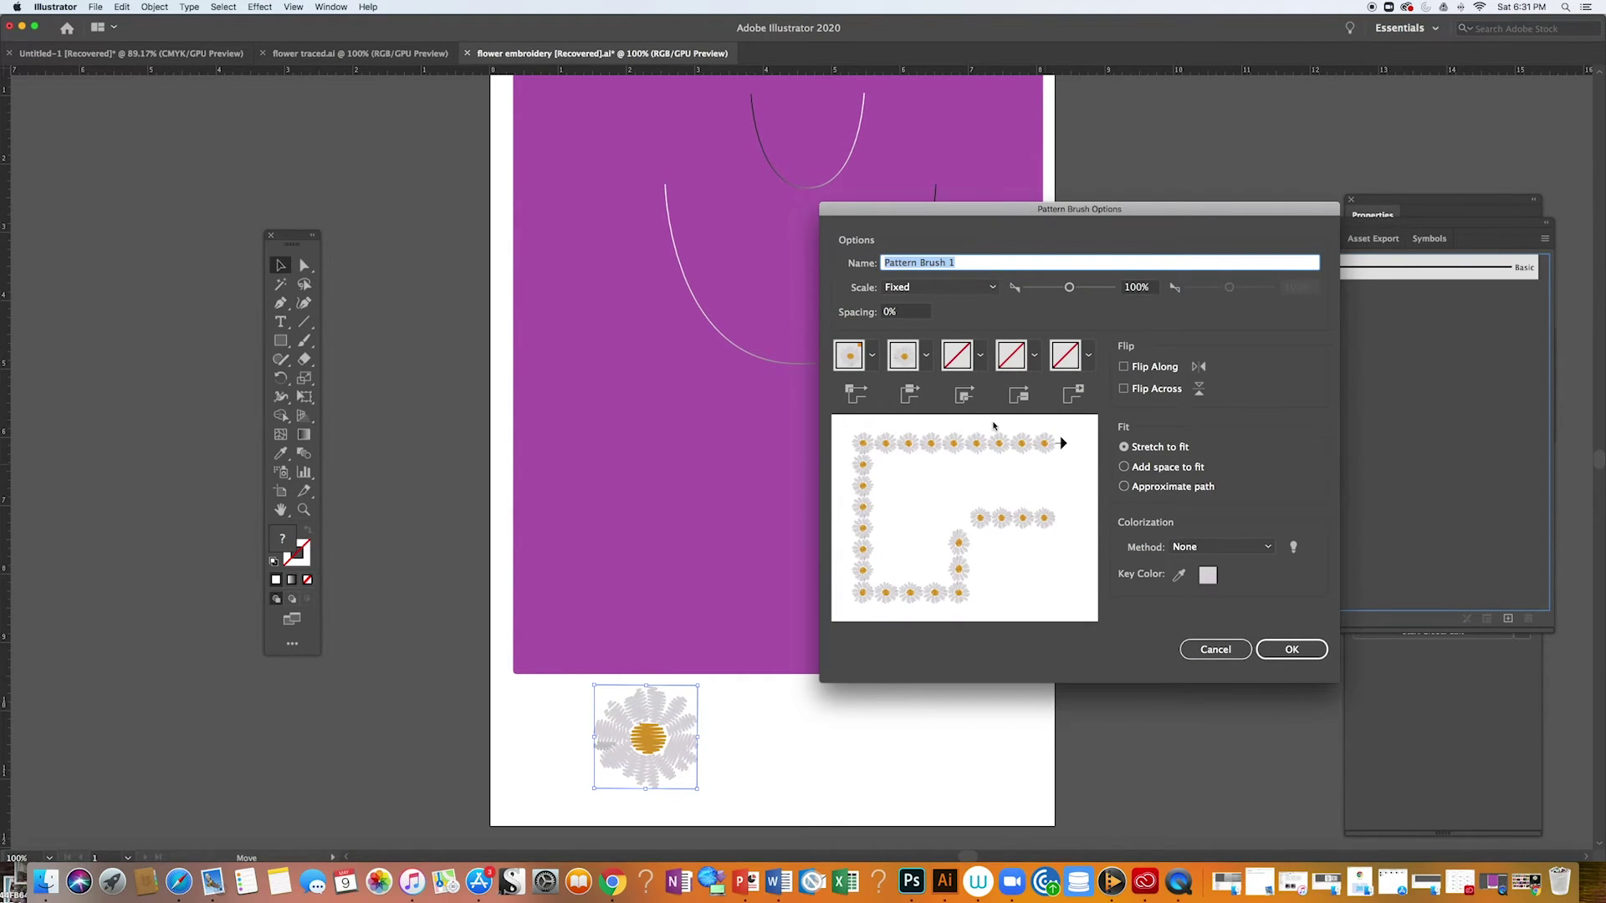
Set the daisy pattern brush's inner corner tile to Auto-Sliced, save the brush, and move the Brushes panel lower.
{"action": "left_click", "coordinate": [979, 357]}
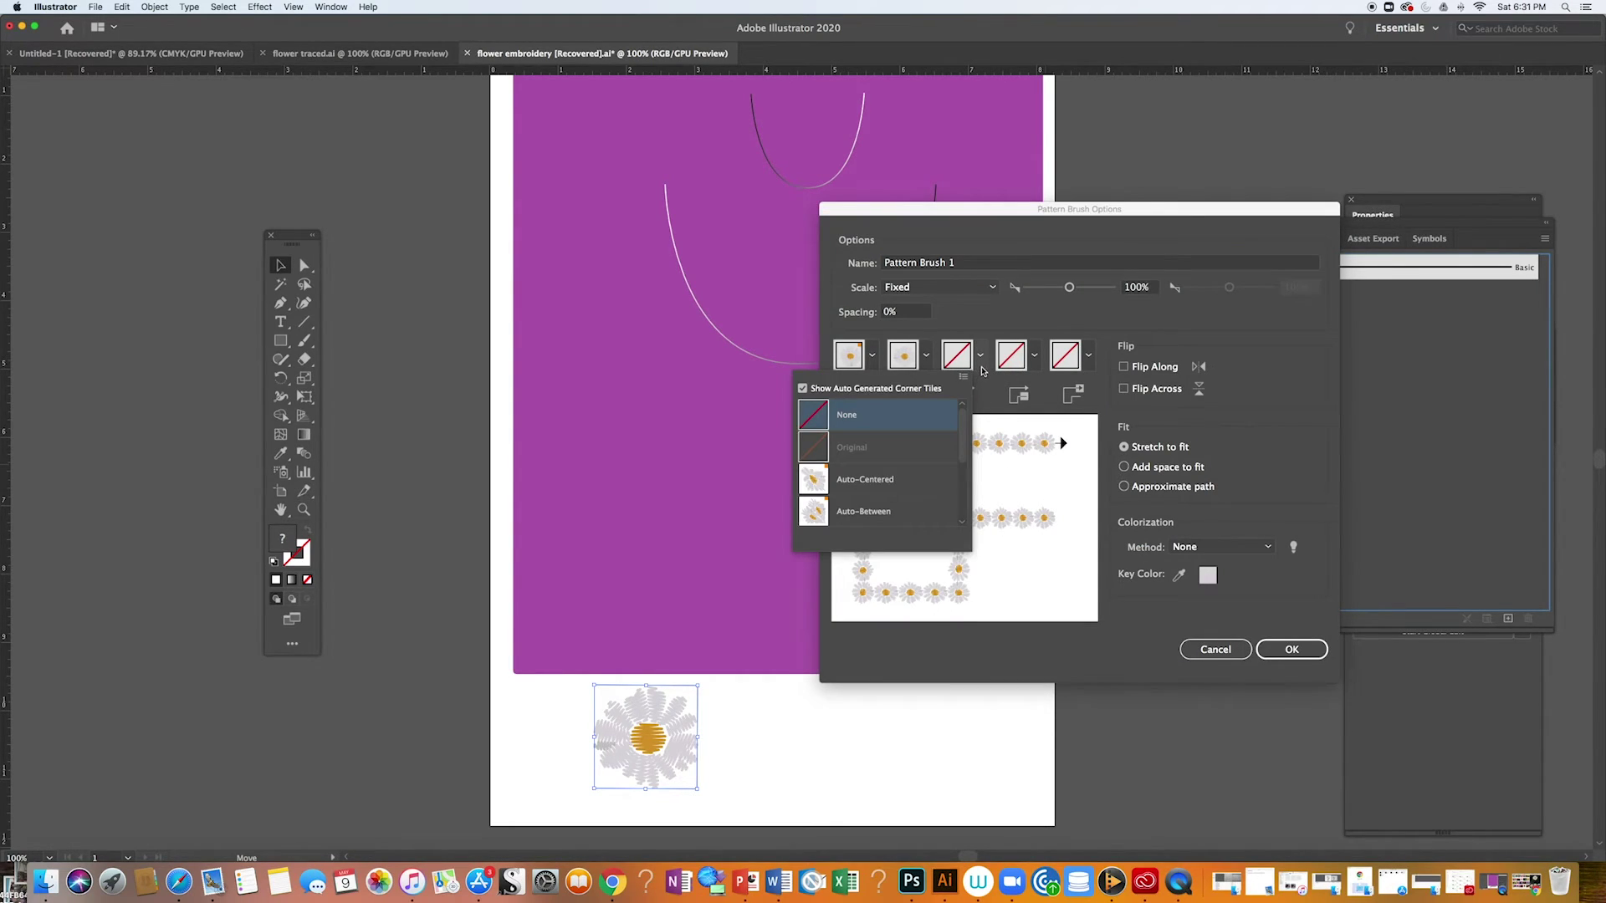
{"action": "scroll", "coordinate": [937, 495], "scroll_direction": "down", "scroll_amount": 3}
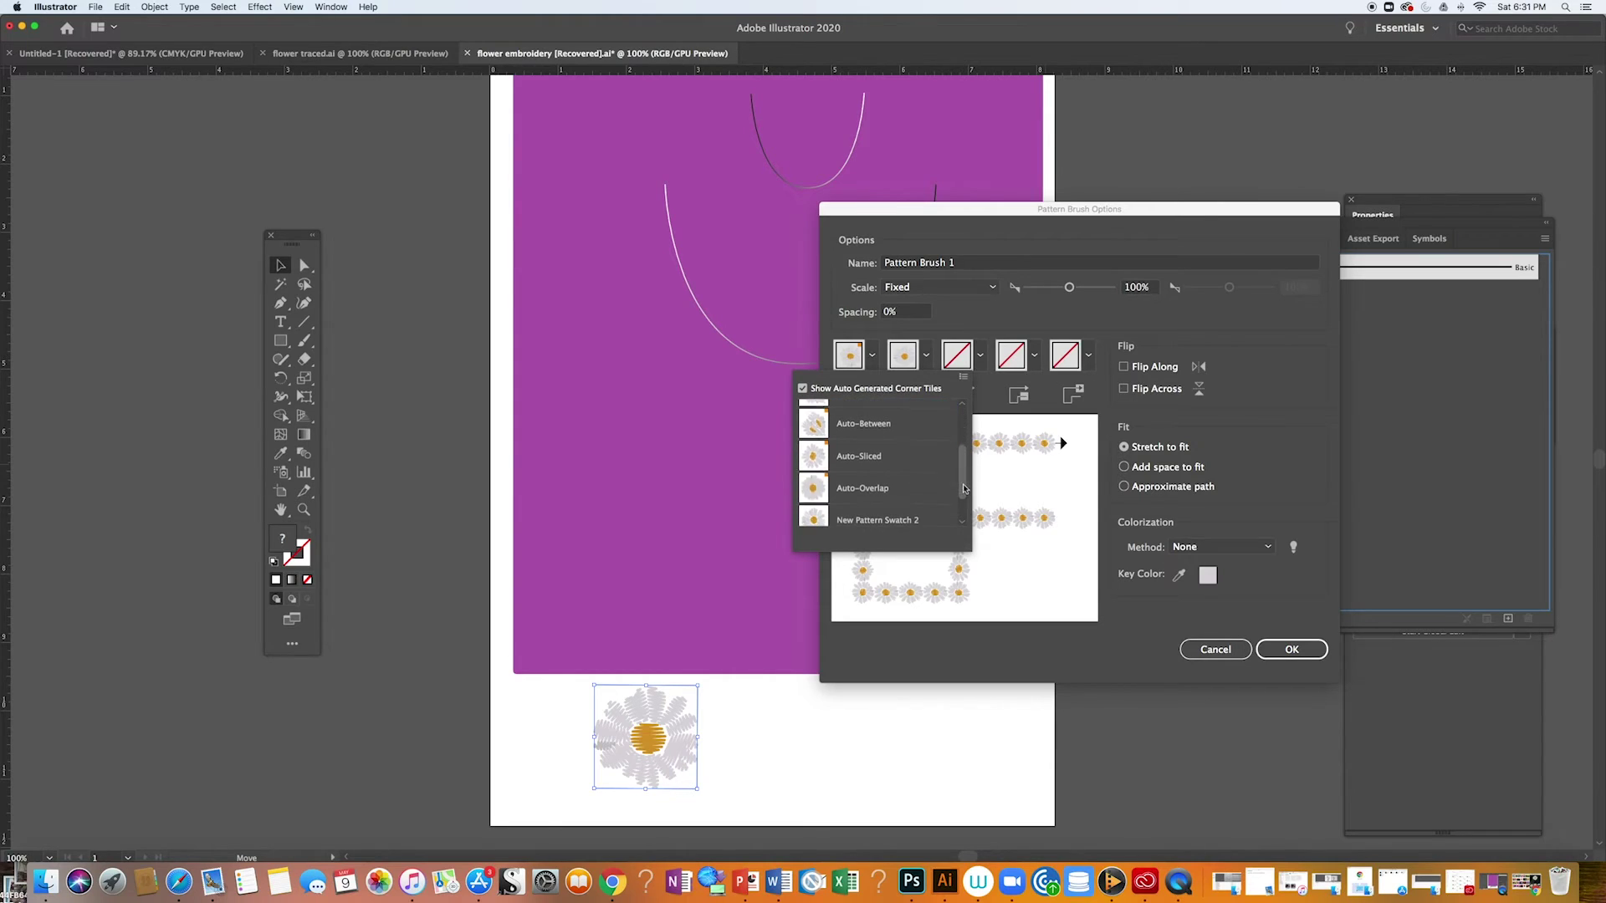
{"action": "left_click", "coordinate": [912, 475]}
{"action": "left_click", "coordinate": [980, 357]}
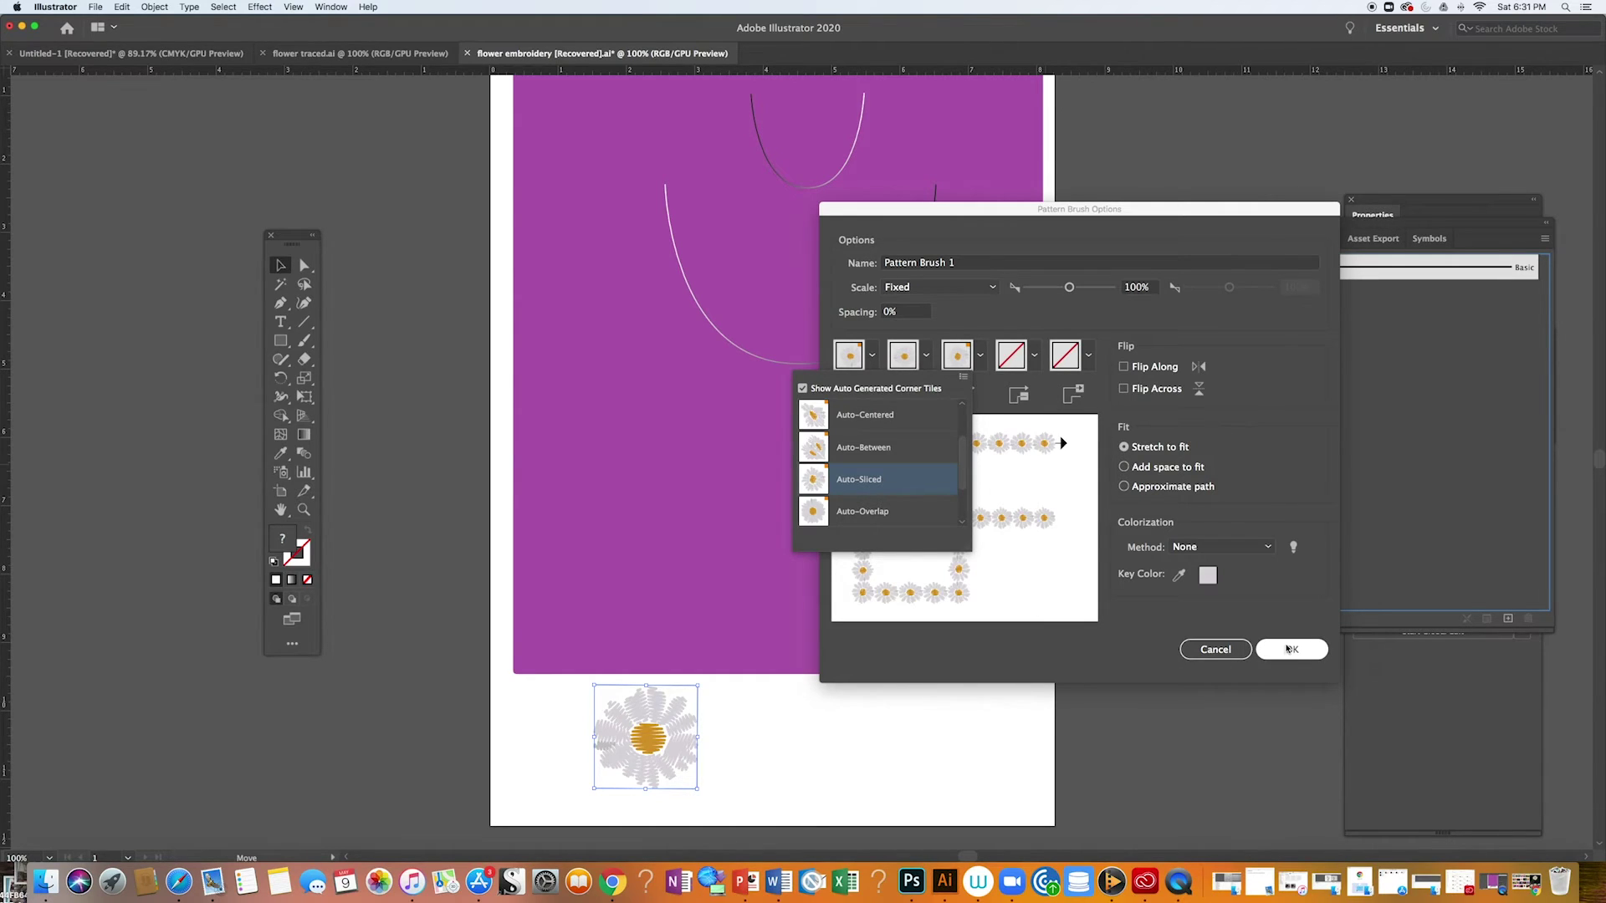
{"action": "left_click", "coordinate": [1288, 649]}
{"action": "left_click", "coordinate": [1288, 649]}
{"action": "left_click_drag", "start_coordinate": [1258, 222], "coordinate": [1233, 331]}
{"action": "scroll", "coordinate": [1599, 458], "scroll_direction": "up", "scroll_amount": 3}
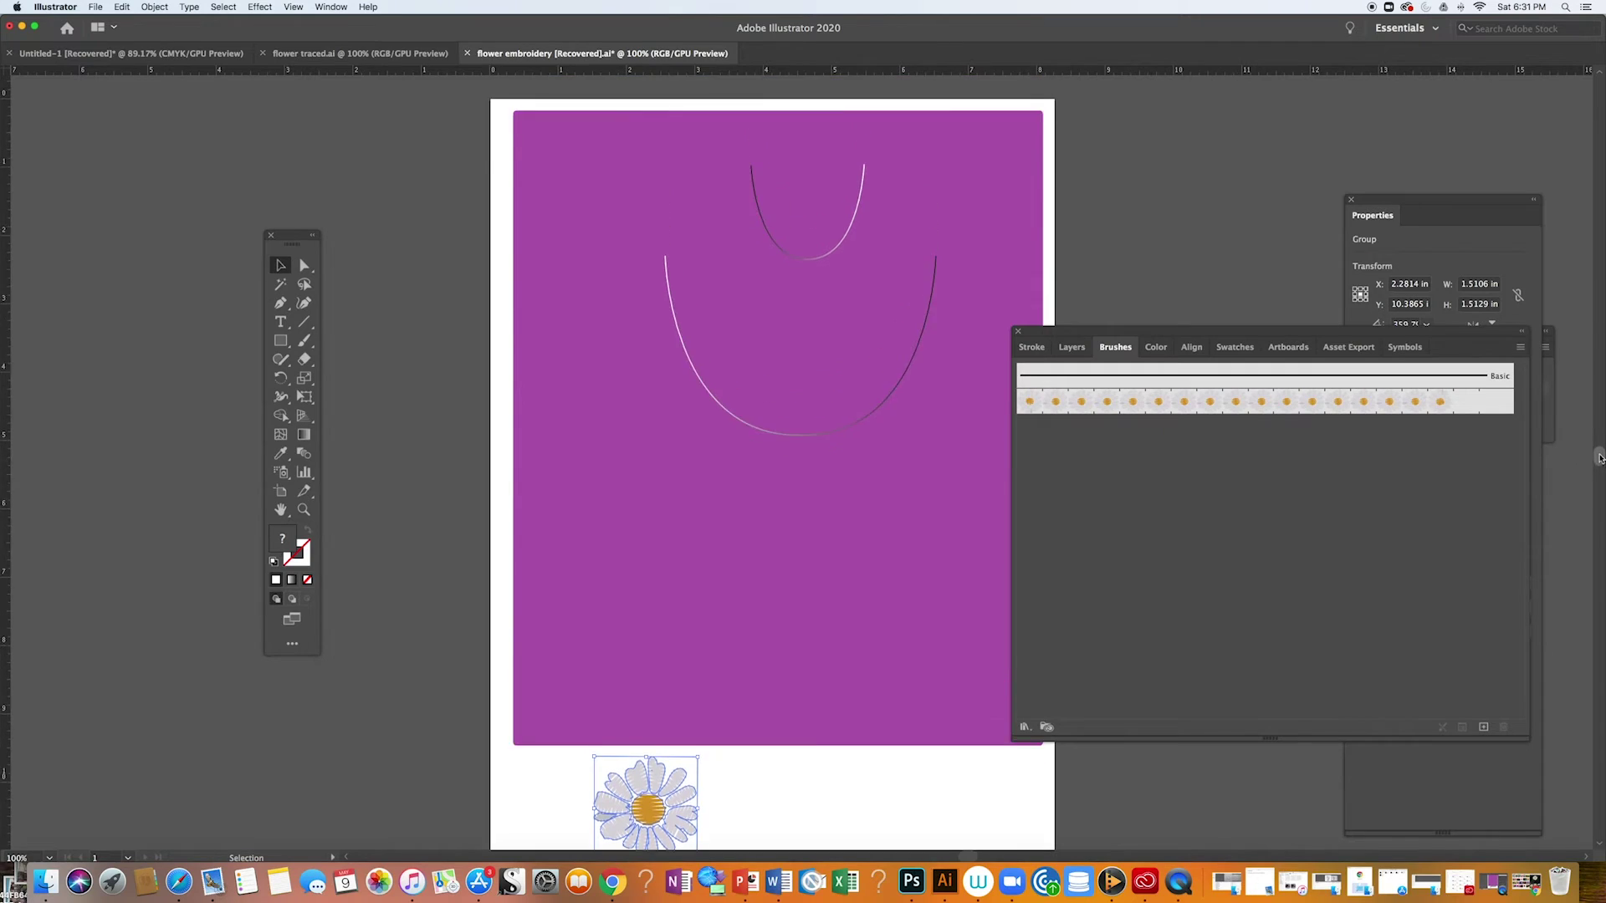
Apply the daisy pattern brush to the larger curved path on the purple rectangle.
{"action": "left_click", "coordinate": [741, 493]}
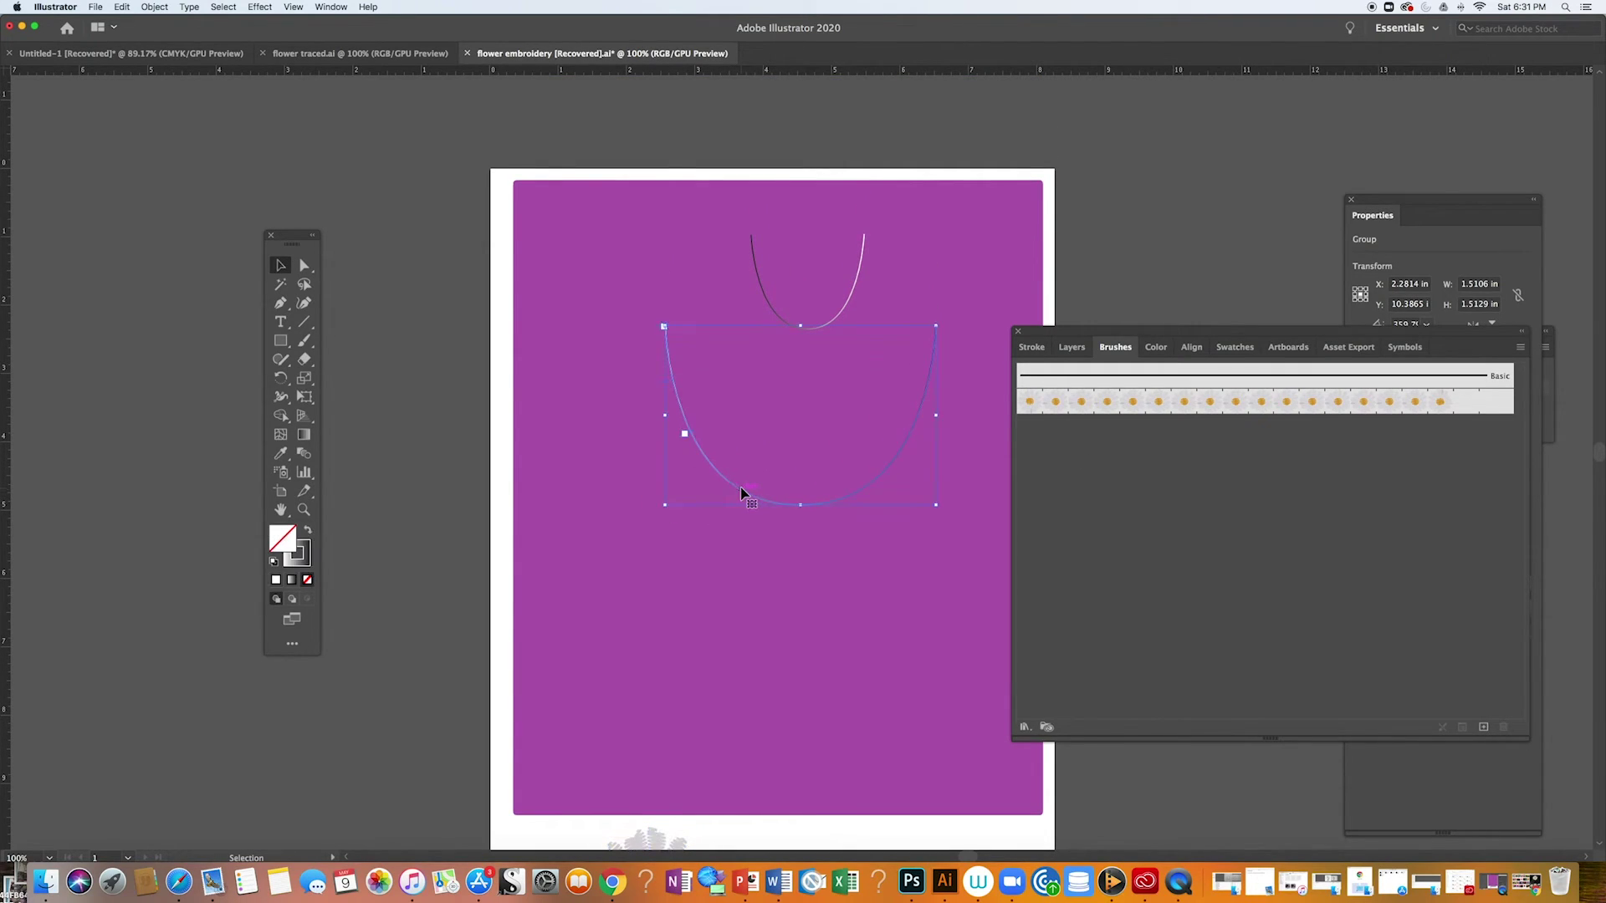
{"action": "left_click", "coordinate": [1159, 409]}
{"action": "left_click", "coordinate": [1099, 408]}
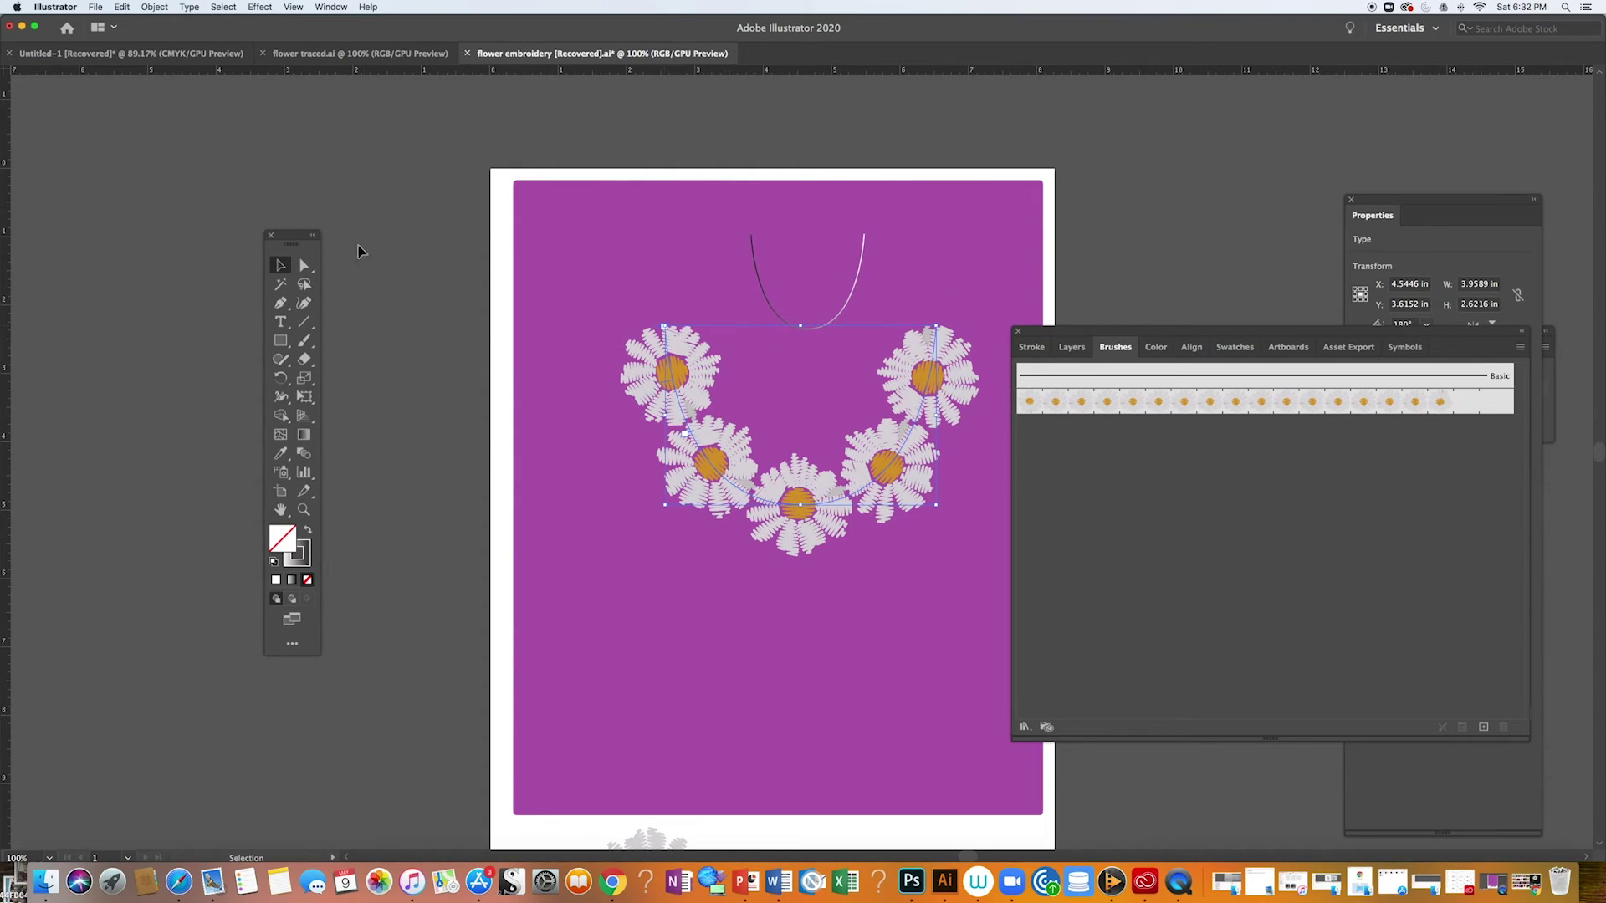
Reduce the daisy pattern brush's fixed scale to 41% and save the brush options.
{"action": "double_click", "coordinate": [1130, 403]}
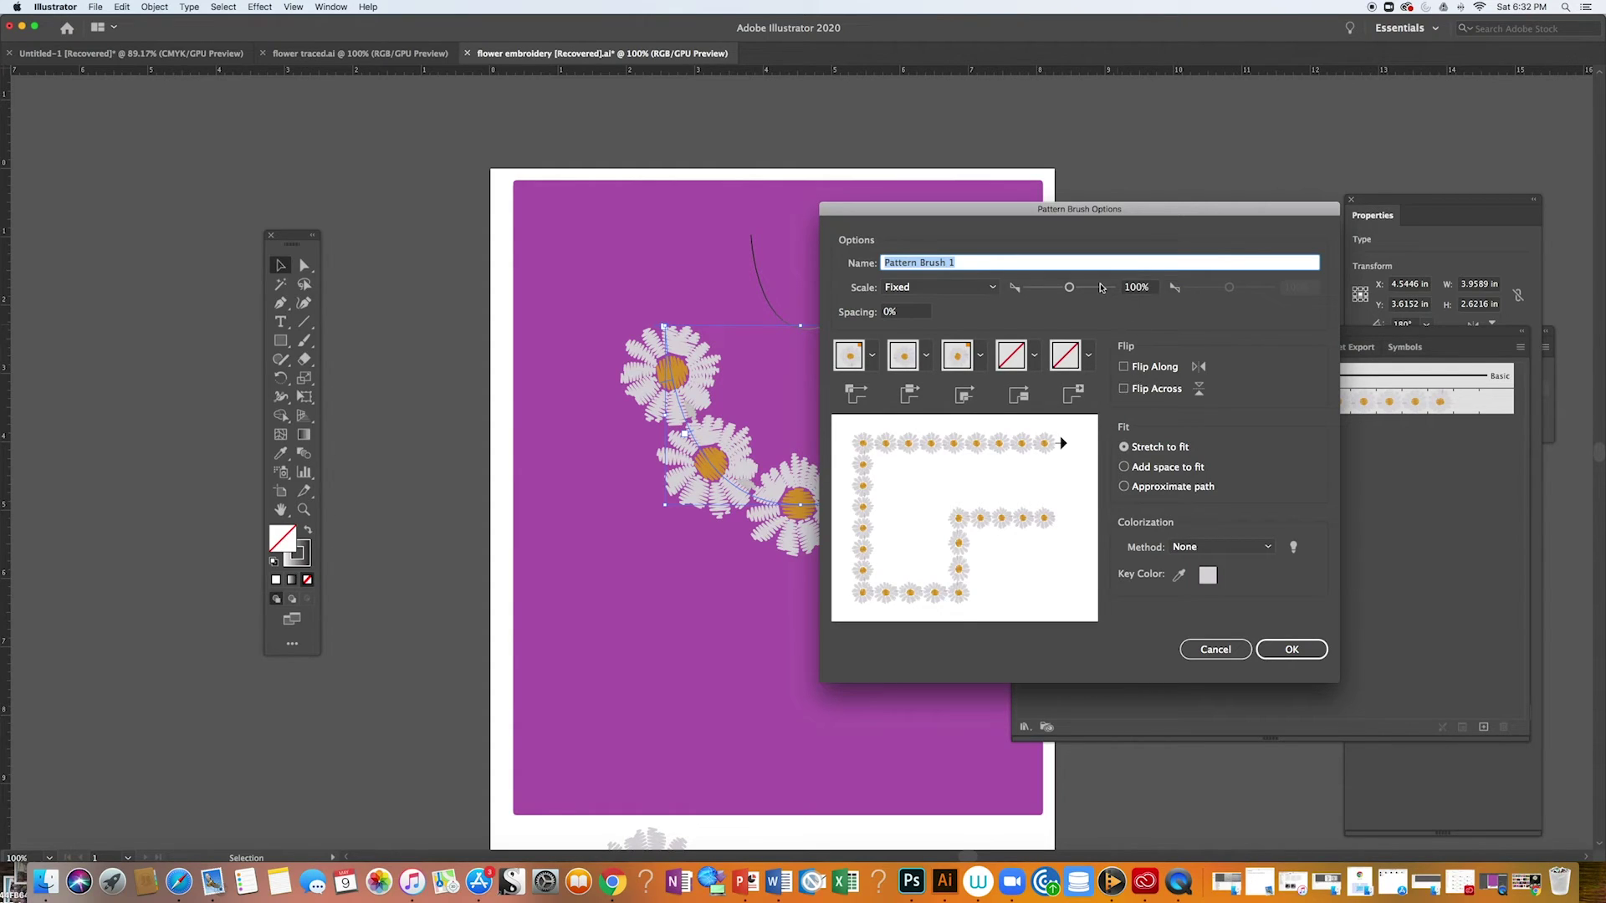
{"action": "left_click_drag", "start_coordinate": [1071, 289], "coordinate": [1053, 291]}
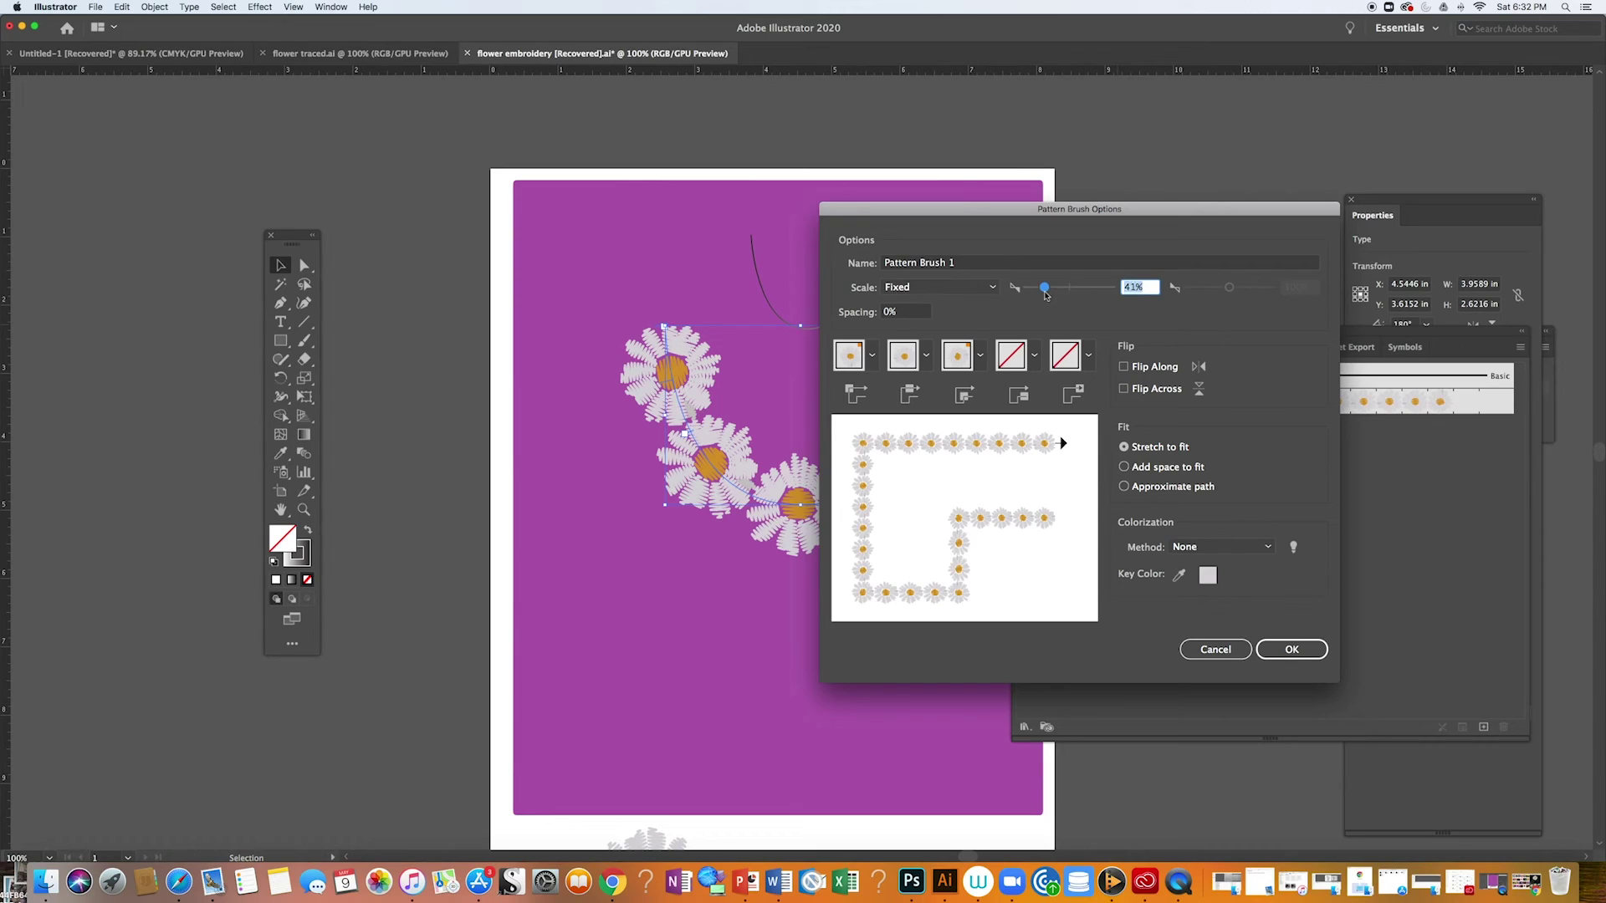
{"action": "left_click", "coordinate": [1295, 654]}
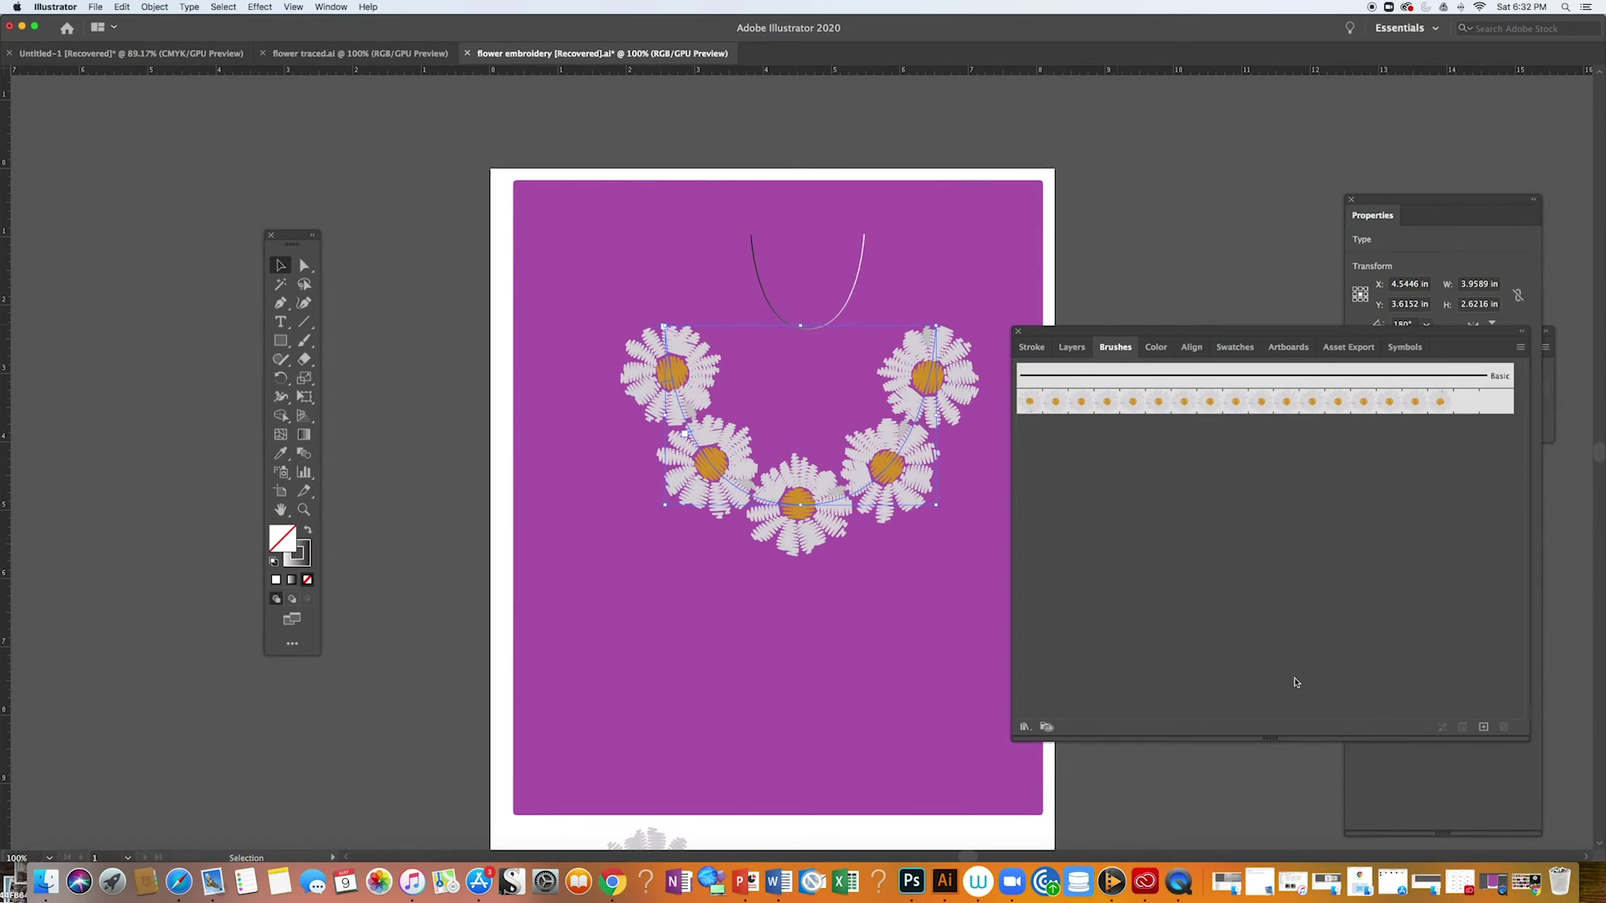
Apply the rescaled daisy pattern brush to the smaller curved path near the top of the purple rectangle.
{"action": "left_click", "coordinate": [865, 305]}
{"action": "left_click", "coordinate": [843, 314]}
{"action": "left_click", "coordinate": [1119, 405]}
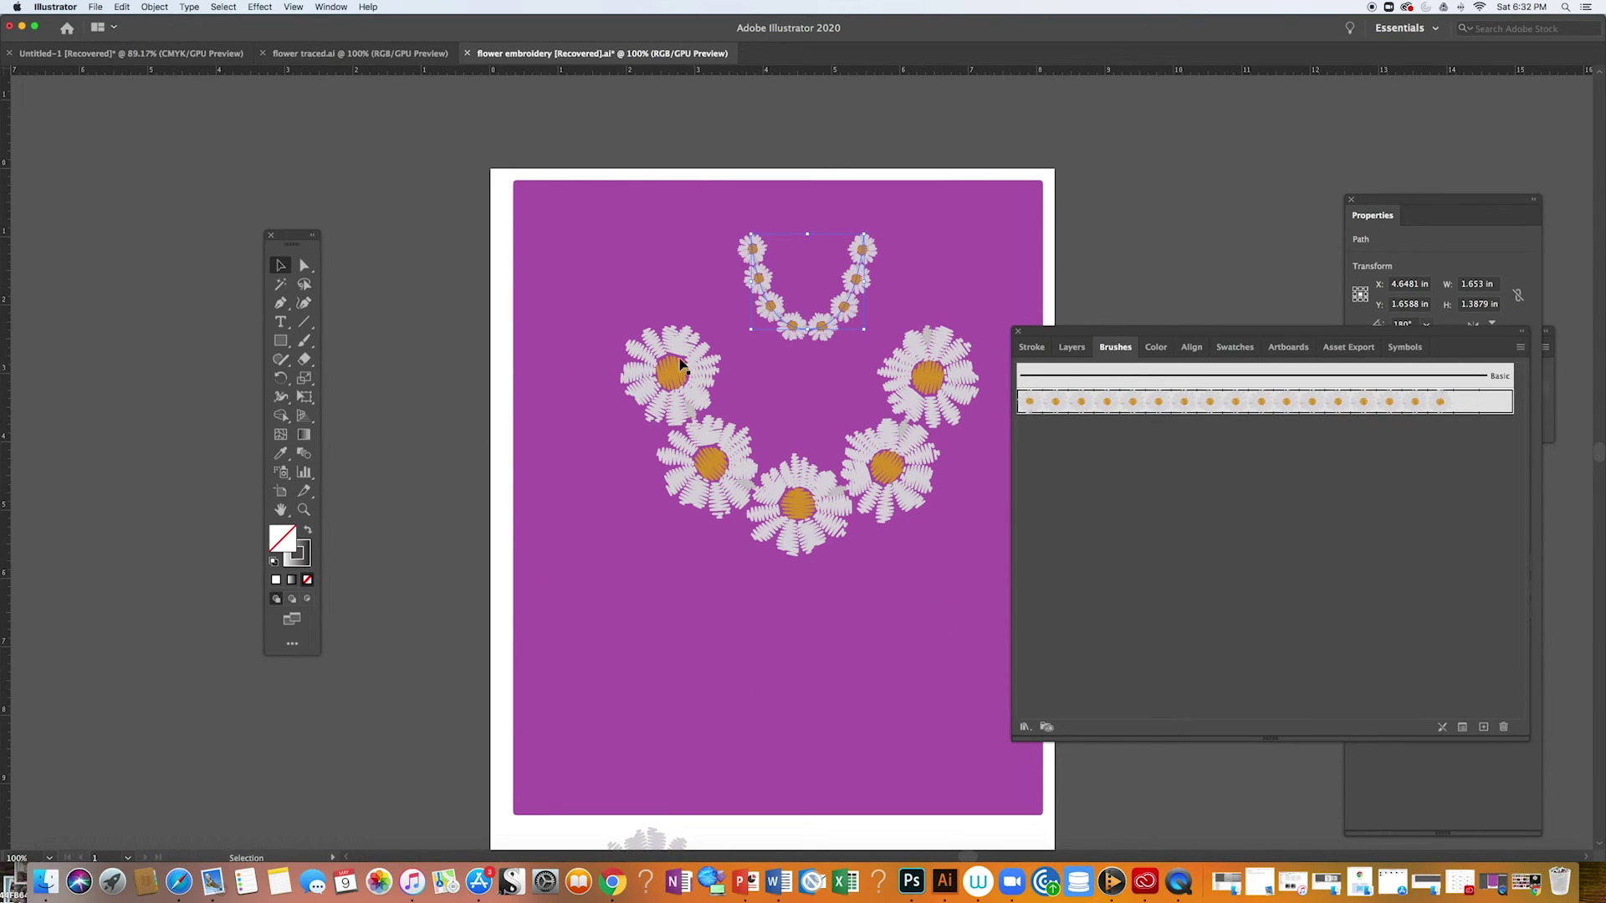
Try setting the smaller daisy curve's stroke to None, and undo that change.
{"action": "left_click", "coordinate": [684, 494]}
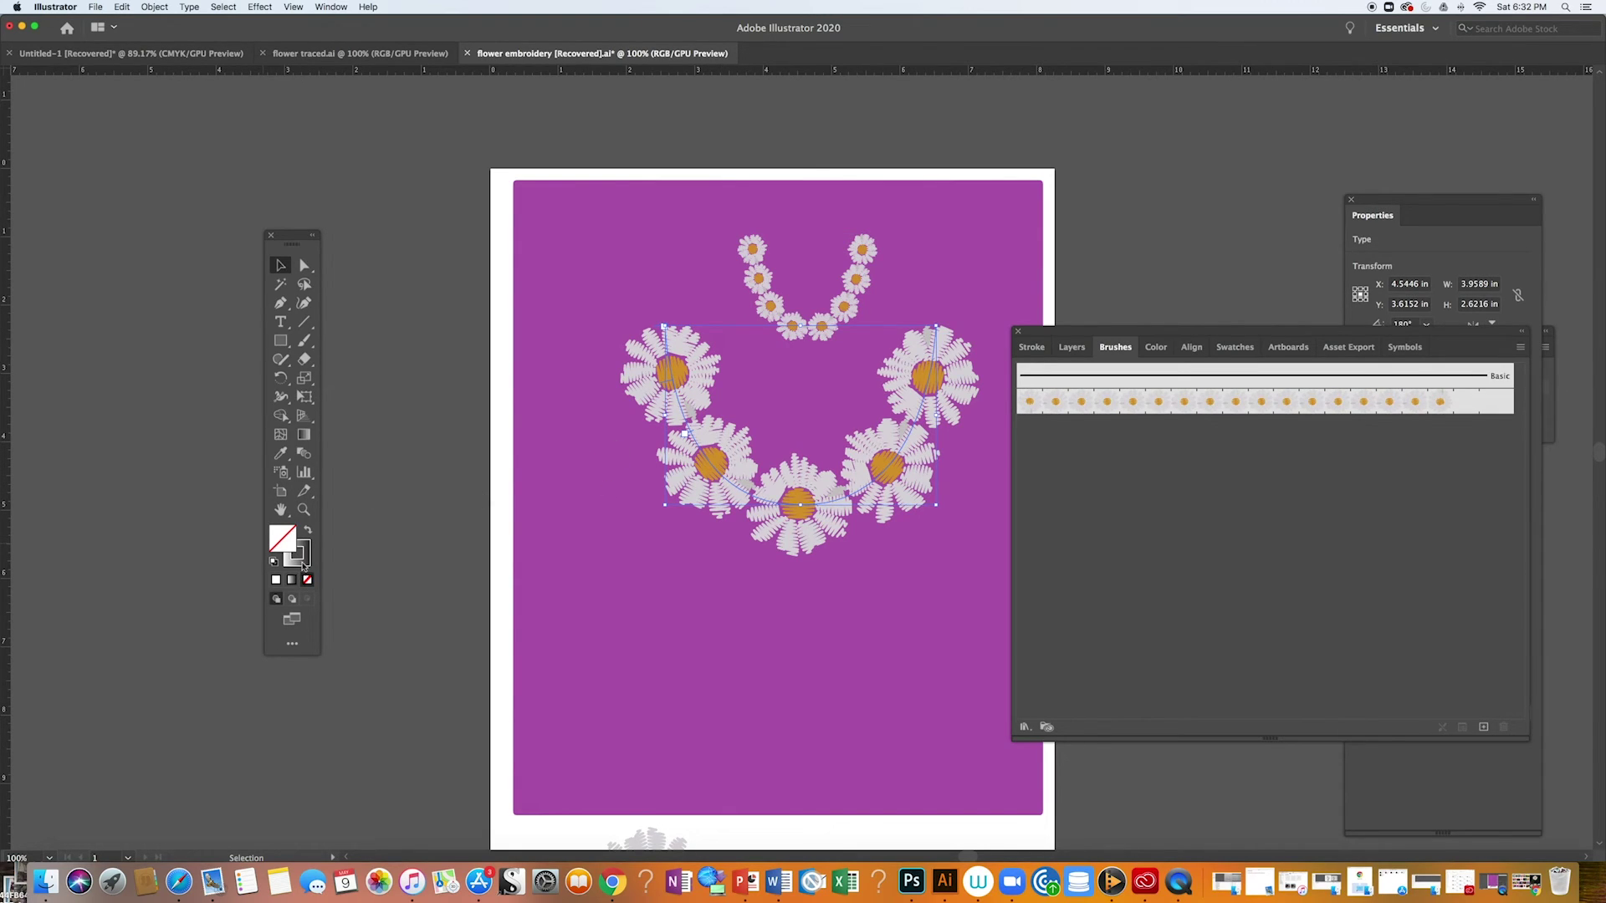
{"action": "left_click", "coordinate": [302, 566]}
{"action": "left_click", "coordinate": [797, 320]}
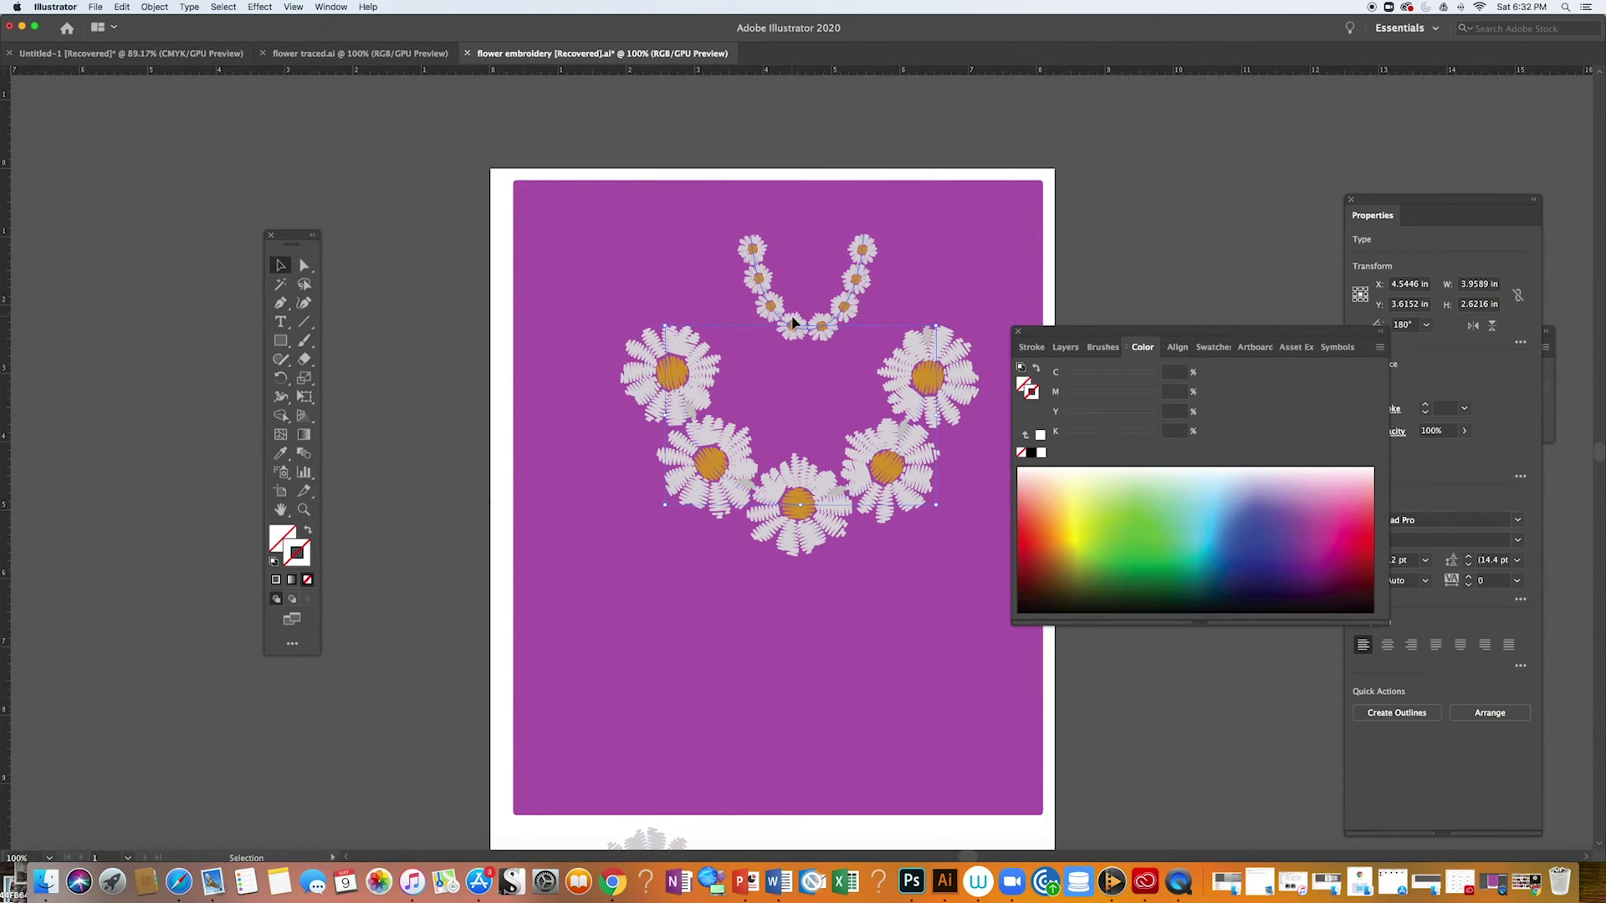
{"action": "left_click", "coordinate": [307, 582]}
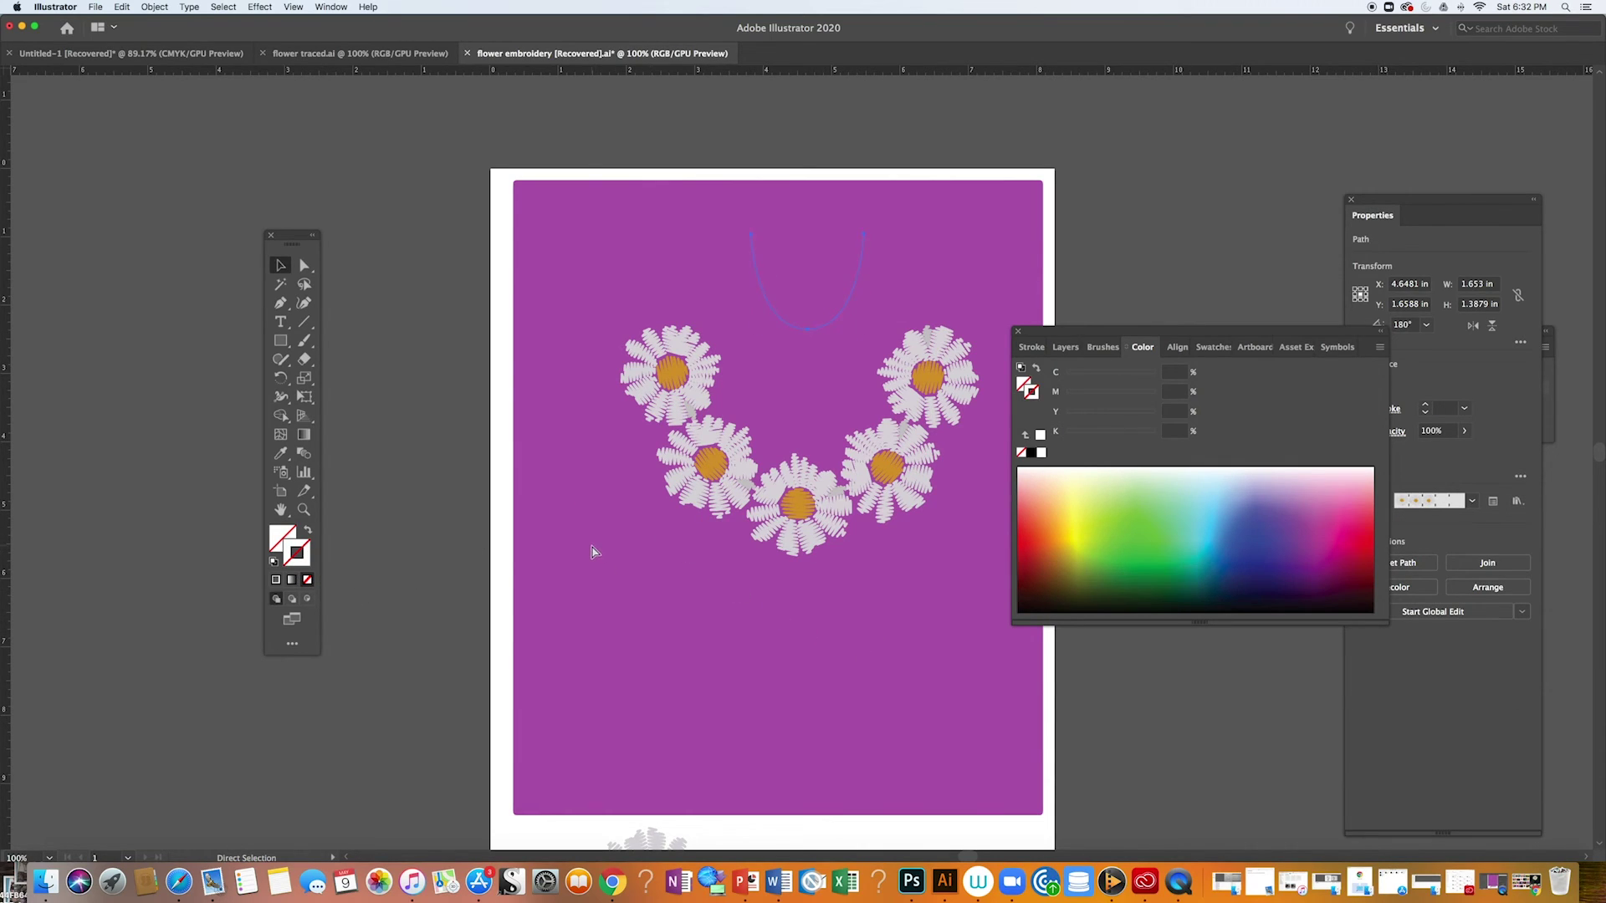
{"action": "key", "text": "super+z"}
{"action": "key", "text": "v"}
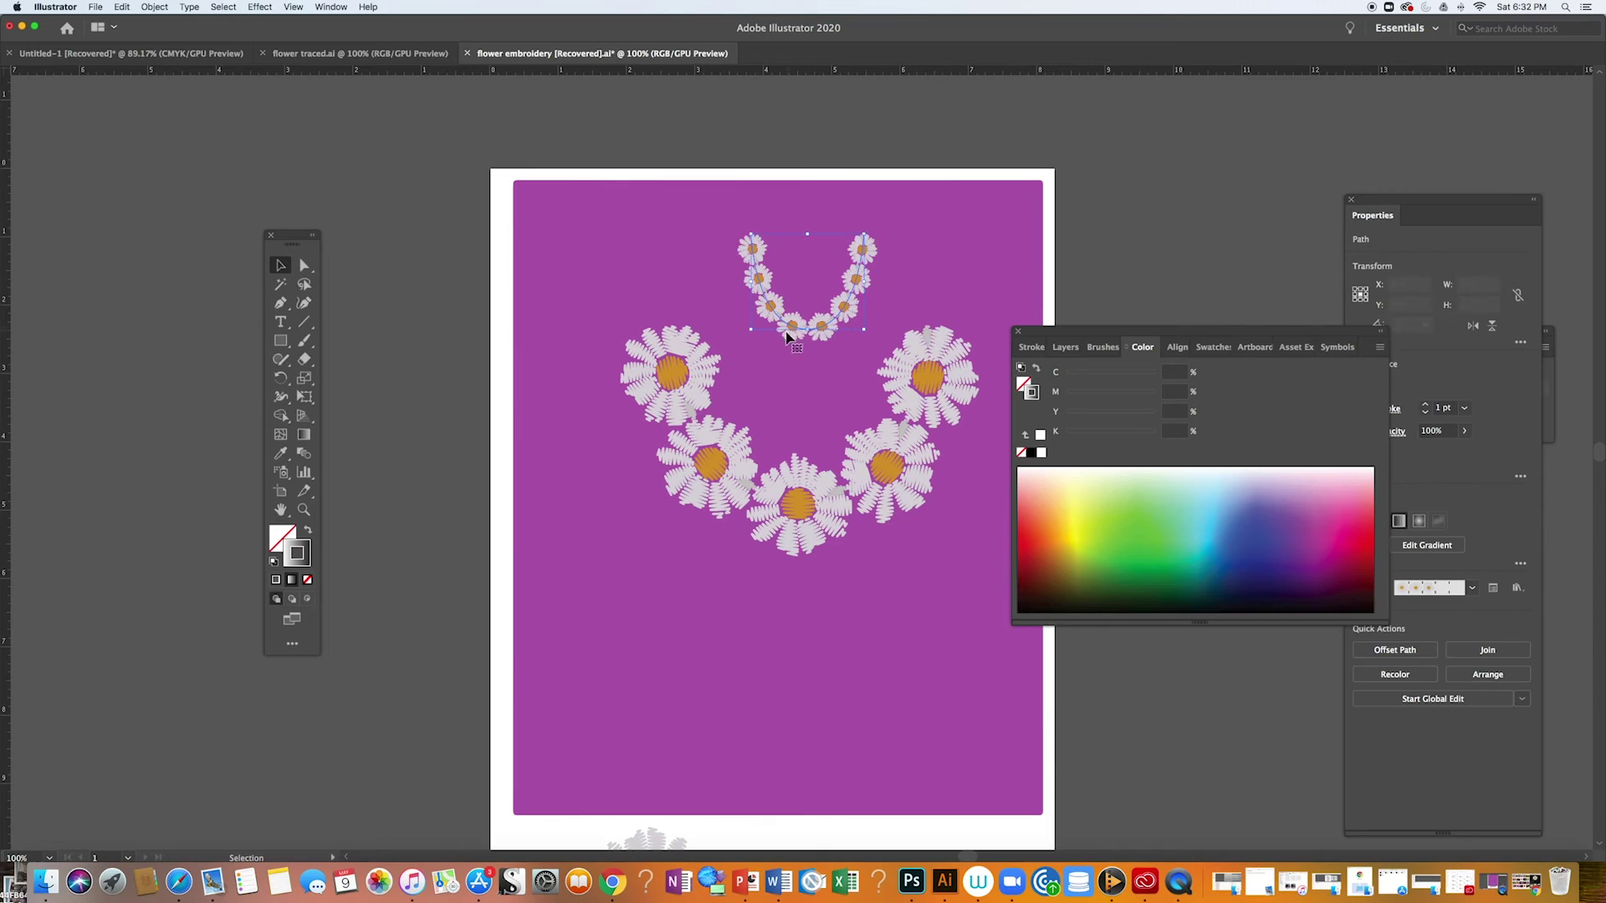
Set the smaller daisy curve's stroke to None, reselect the bare path, and reapply the daisy pattern brush to it.
{"action": "left_click", "coordinate": [308, 581]}
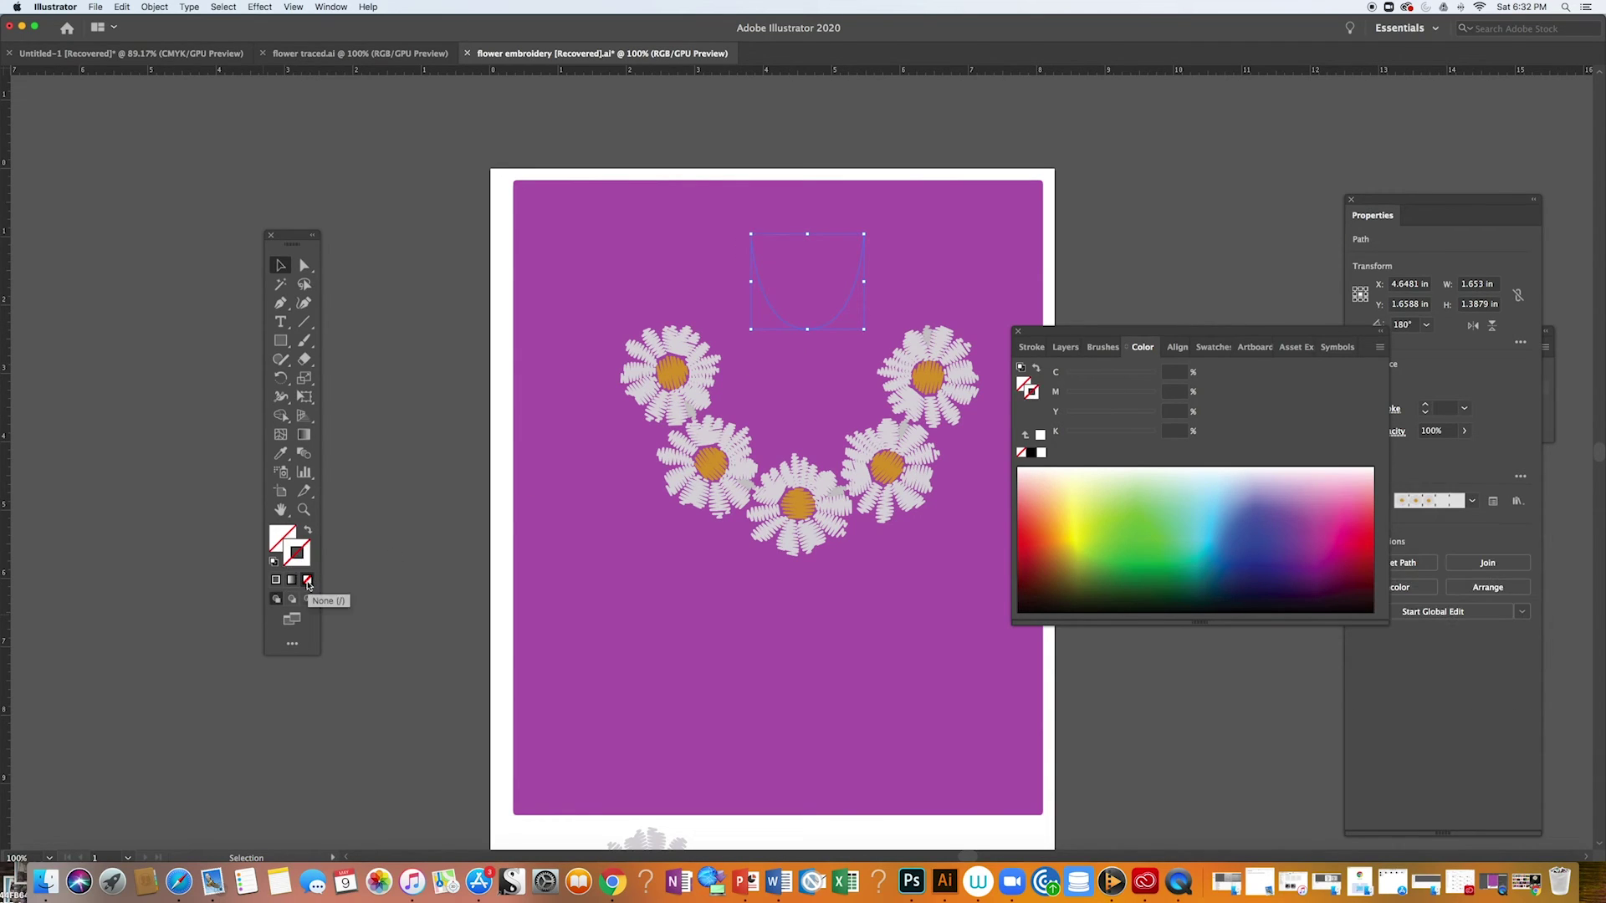
{"action": "left_click", "coordinate": [405, 517]}
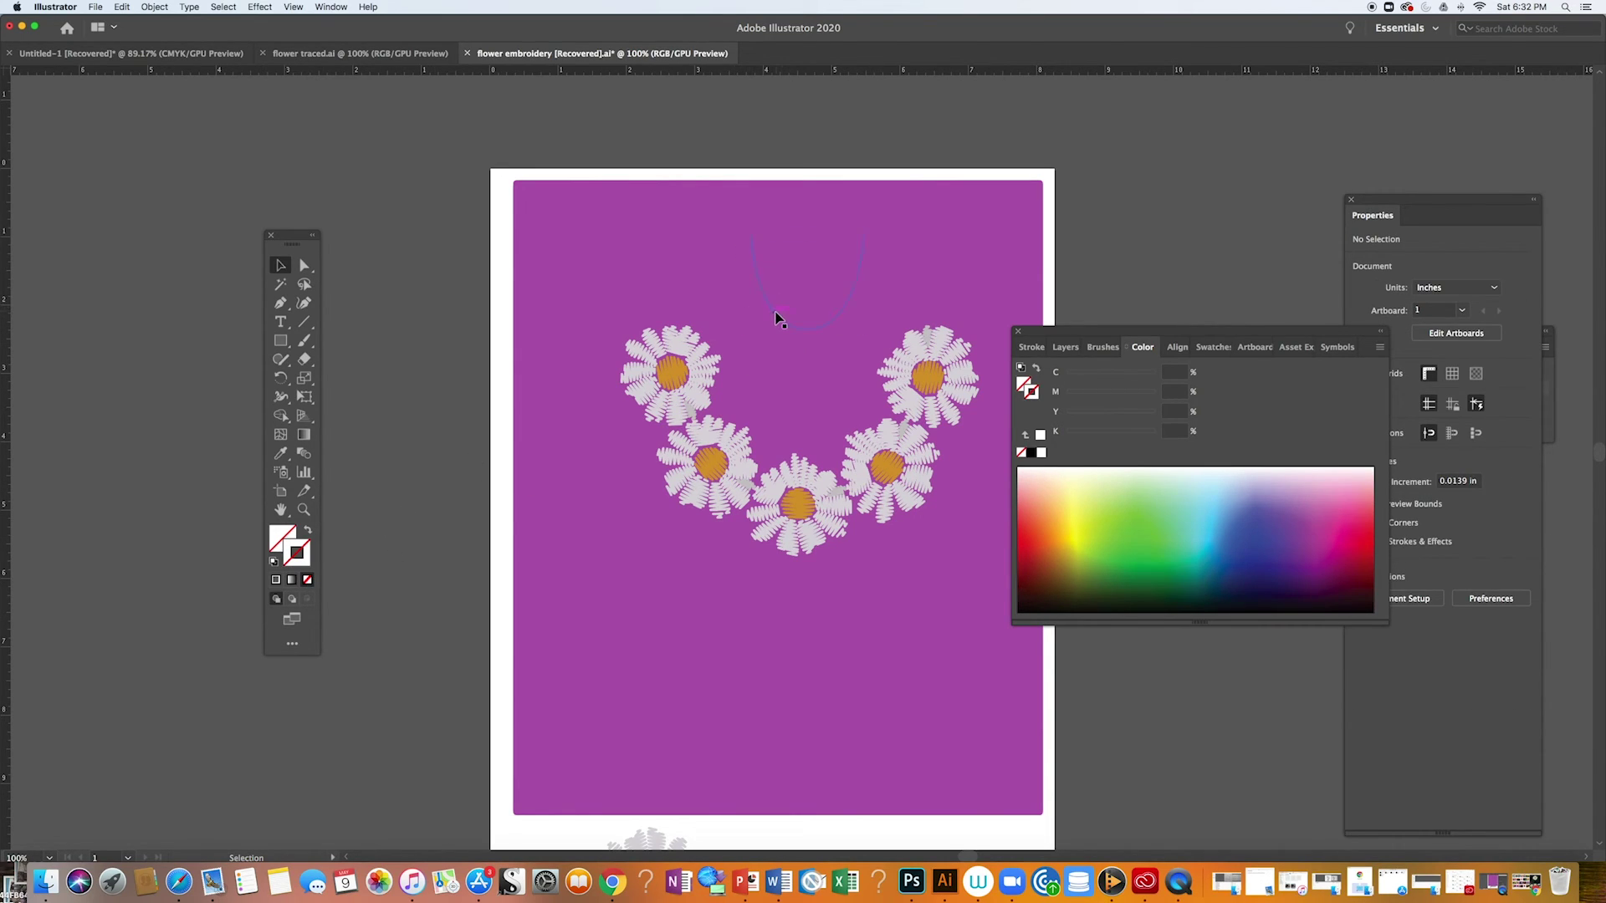
{"action": "left_click", "coordinate": [777, 319]}
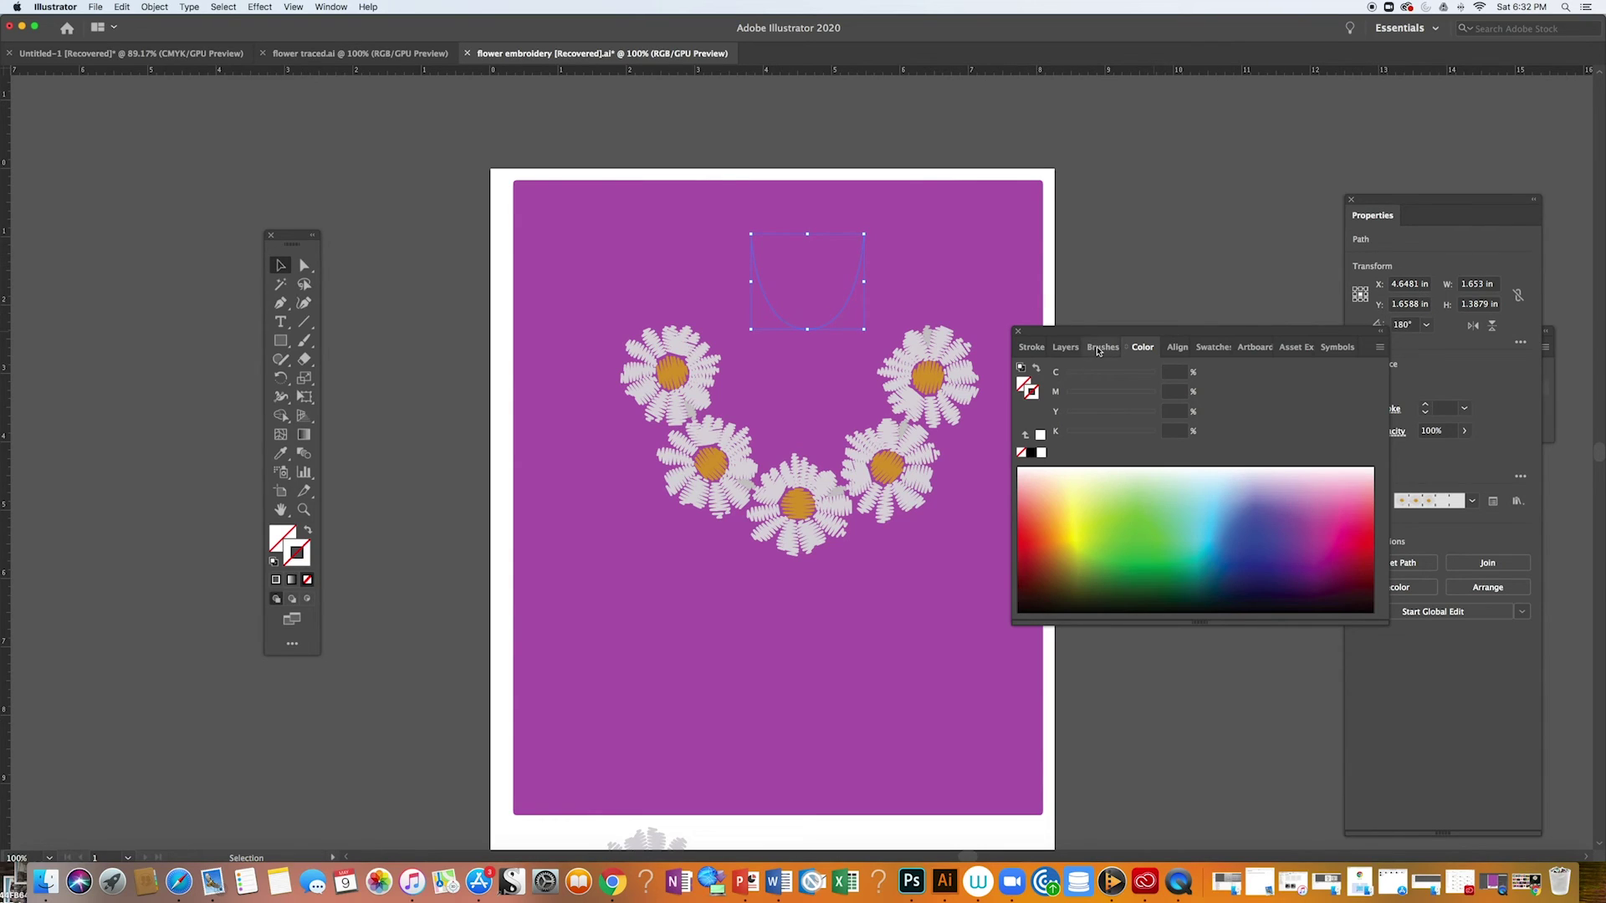
{"action": "left_click", "coordinate": [1102, 347]}
{"action": "left_click", "coordinate": [1288, 403]}
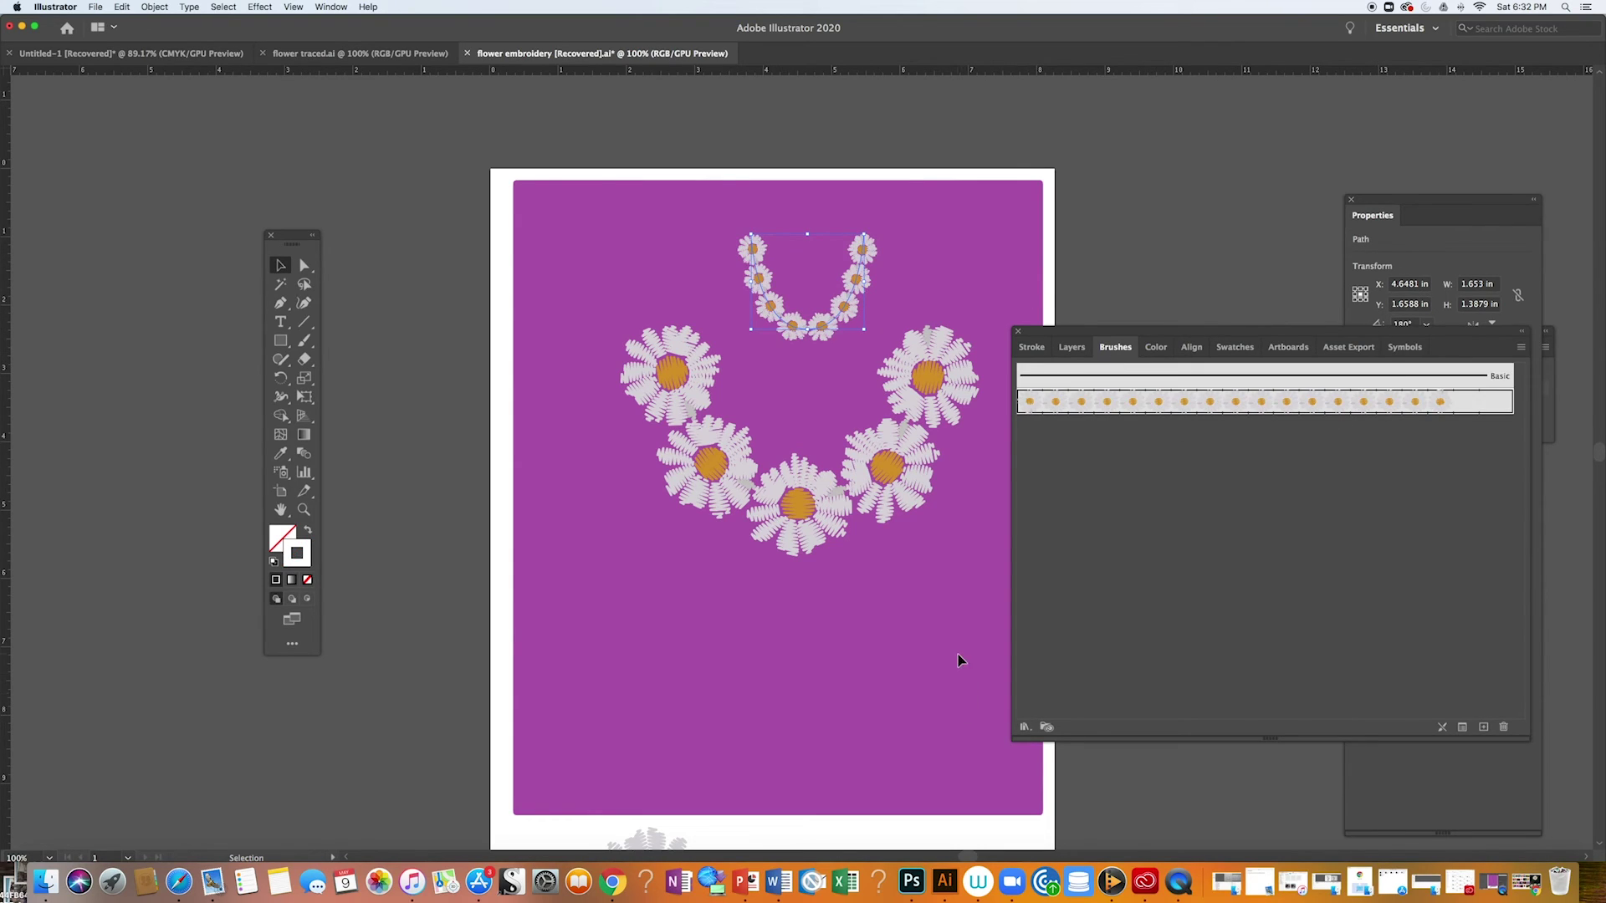
{"action": "left_click", "coordinate": [281, 303]}
{"action": "left_click", "coordinate": [571, 454]}
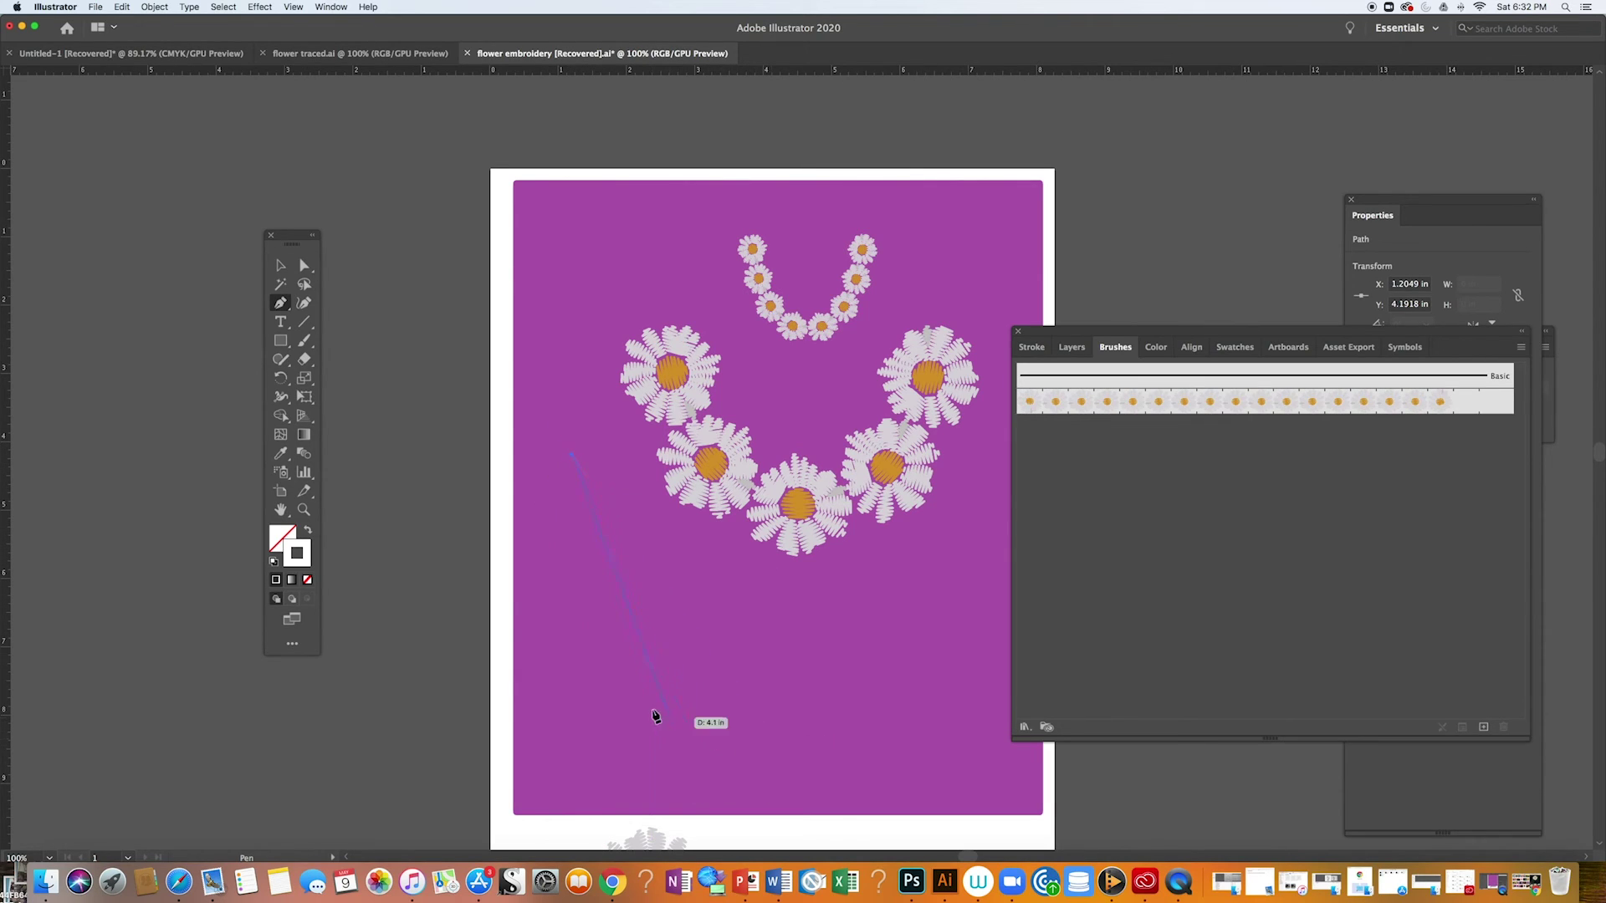
{"action": "key", "text": "Escape"}
{"action": "key", "text": "v"}
Duplicate the large daisy curve below the original and preview the copy at a uniform scale of 150%.
{"action": "left_click", "coordinate": [778, 517]}
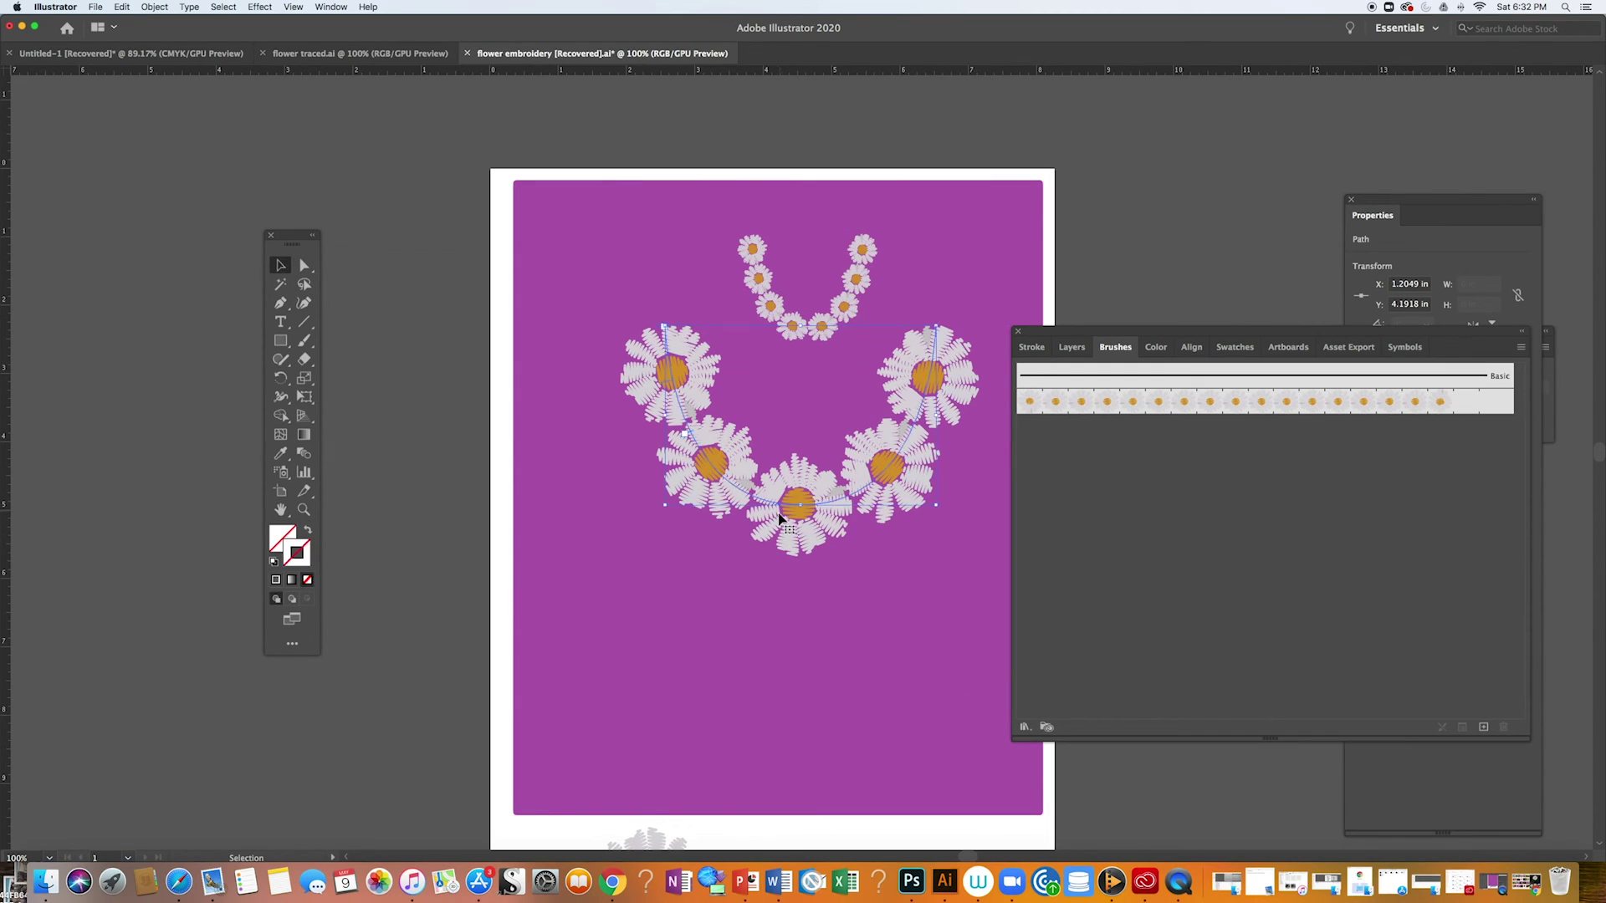
{"action": "mouse_move", "coordinate": [779, 518]}
{"action": "left_mouse_down"}
{"action": "mouse_move", "coordinate": [811, 564]}
{"action": "mouse_move", "coordinate": [792, 697]}
{"action": "mouse_move", "coordinate": [804, 746]}
{"action": "left_mouse_up"}
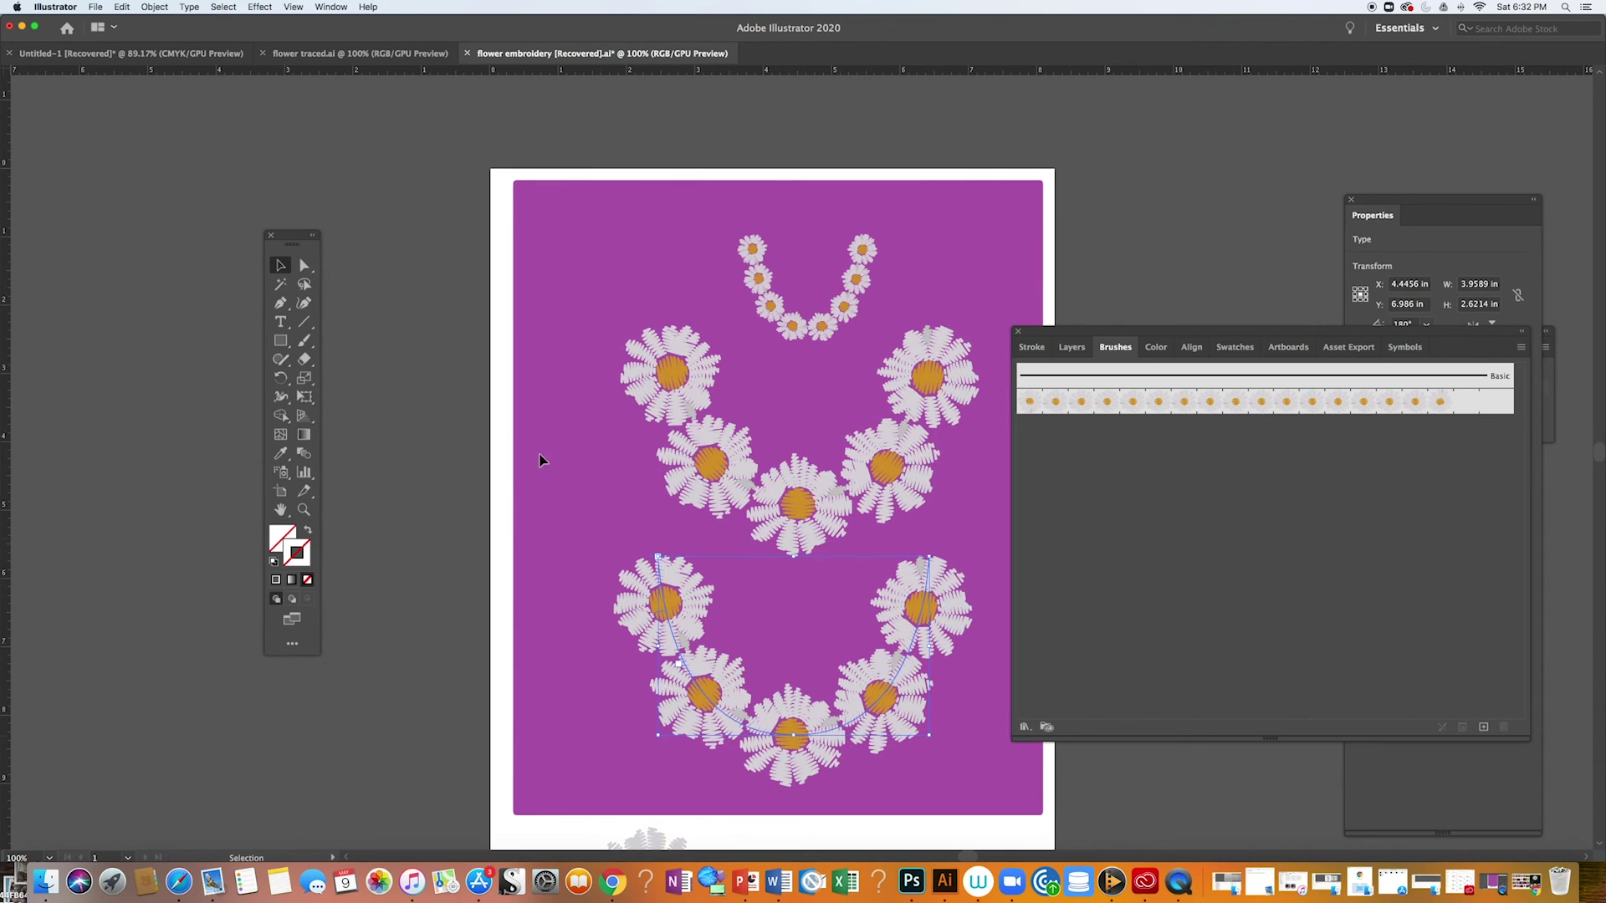
{"action": "double_click", "coordinate": [304, 376]}
{"action": "left_click_drag", "start_coordinate": [1356, 250], "coordinate": [997, 248]}
{"action": "left_click", "coordinate": [950, 253]}
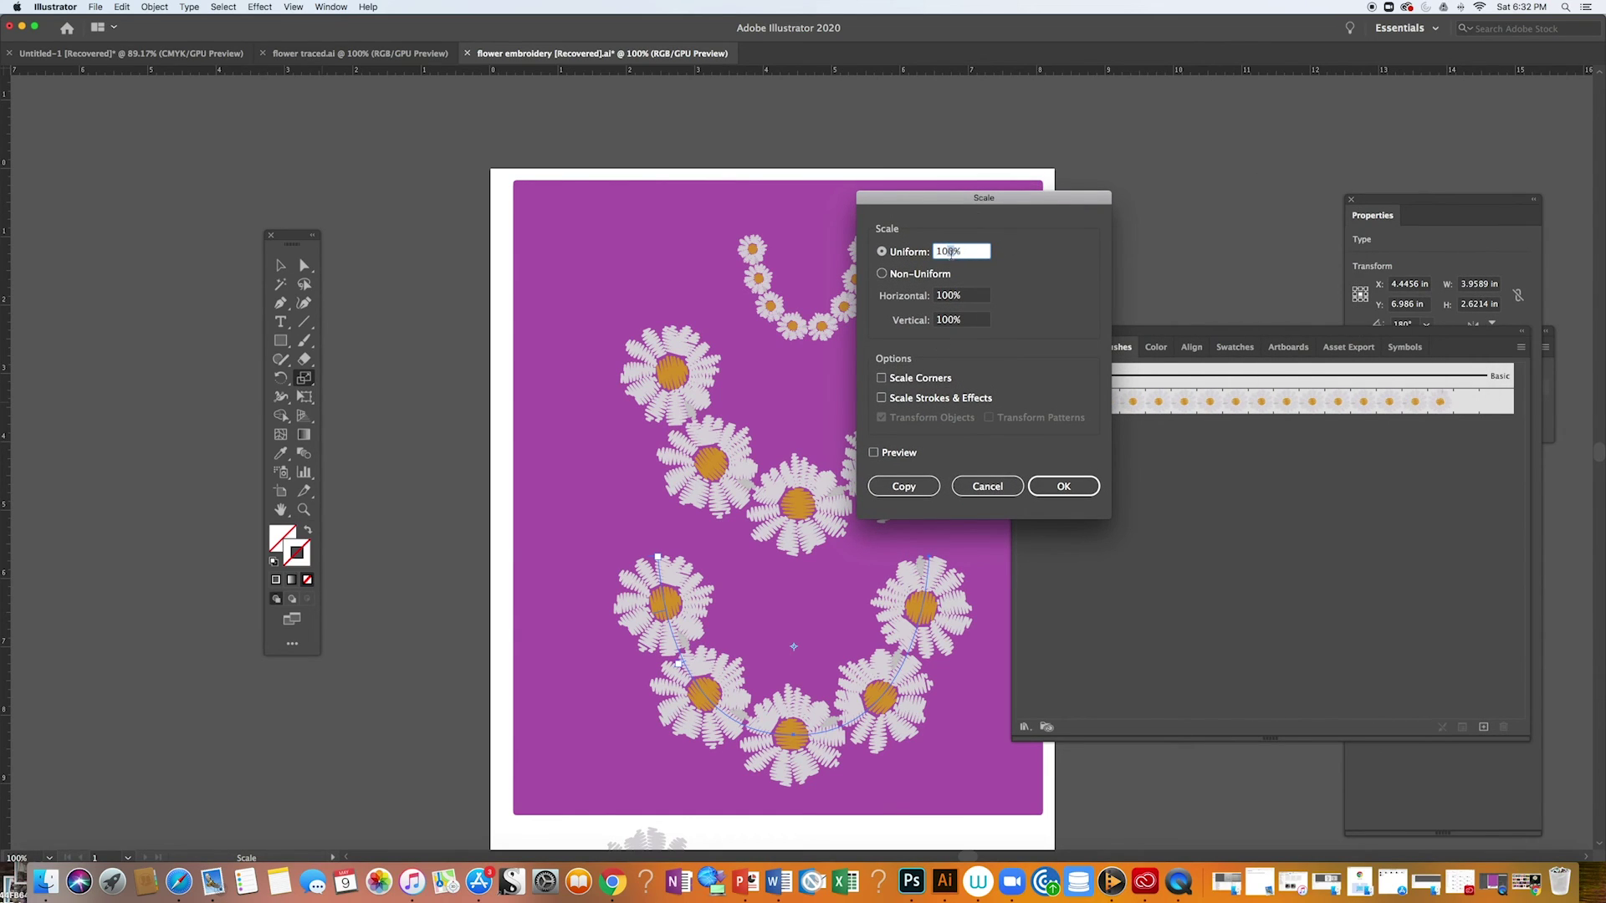
{"action": "key", "text": "BackSpace"}
{"action": "key", "text": "BackSpace"}
{"action": "key", "text": "BackSpace"}
{"action": "type", "text": "150"}
{"action": "left_click", "coordinate": [893, 453]}
{"action": "left_click", "coordinate": [1059, 488]}
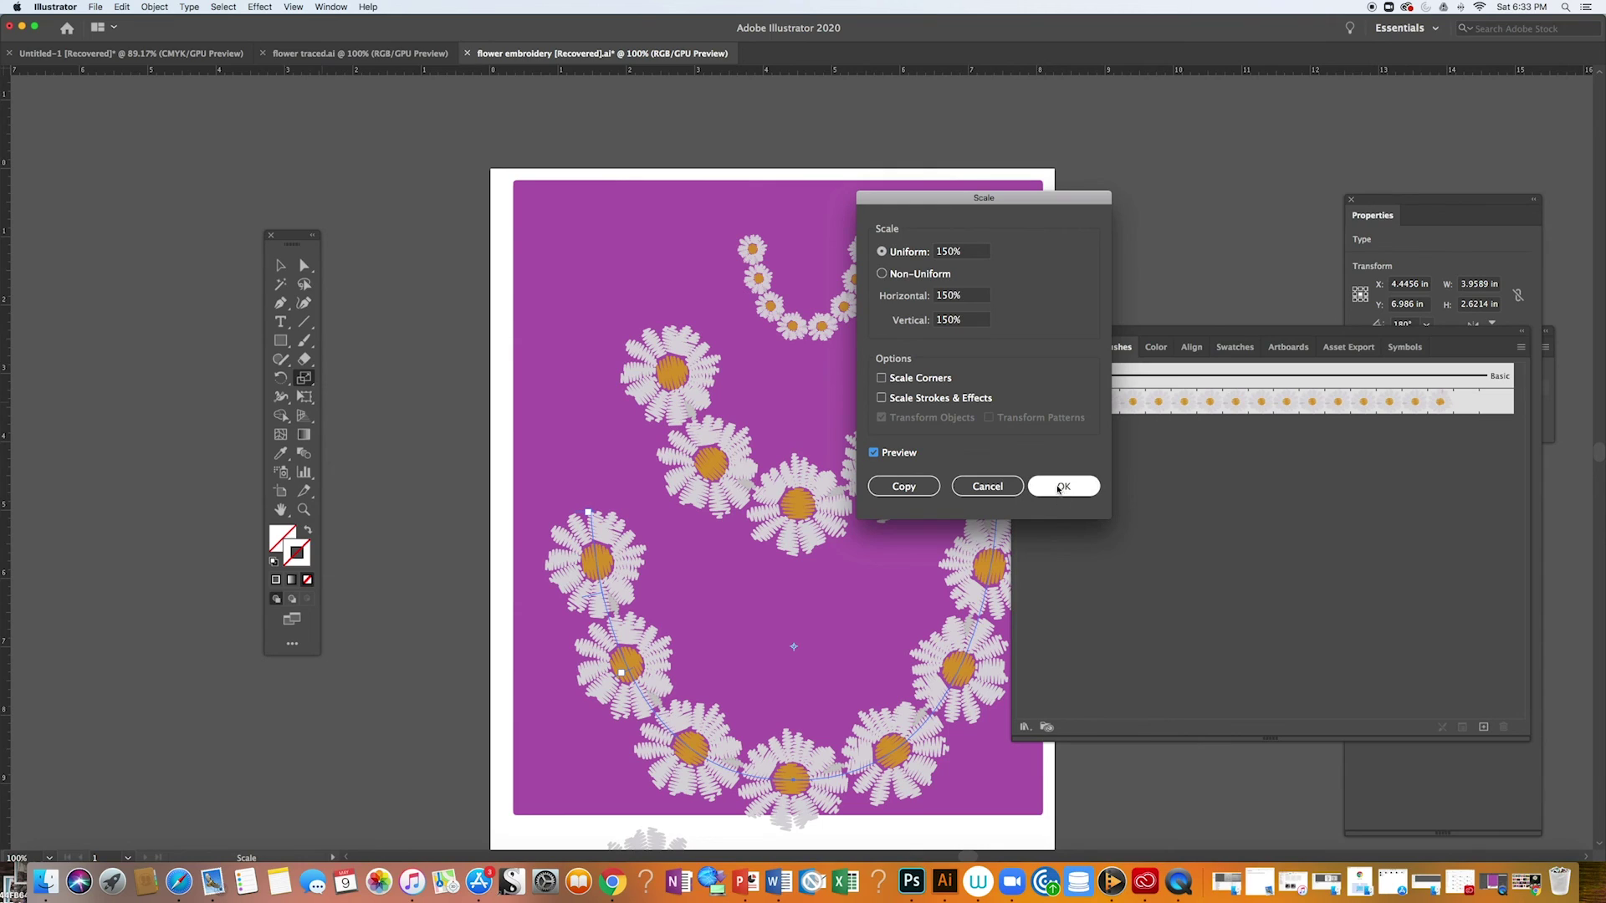
Raise the copied daisy curve's uniform scale to 170% and apply the scaling.
{"action": "left_click", "coordinate": [954, 254]}
{"action": "key", "text": "BackSpace"}
{"action": "key", "text": "BackSpace"}
{"action": "type", "text": "7"}
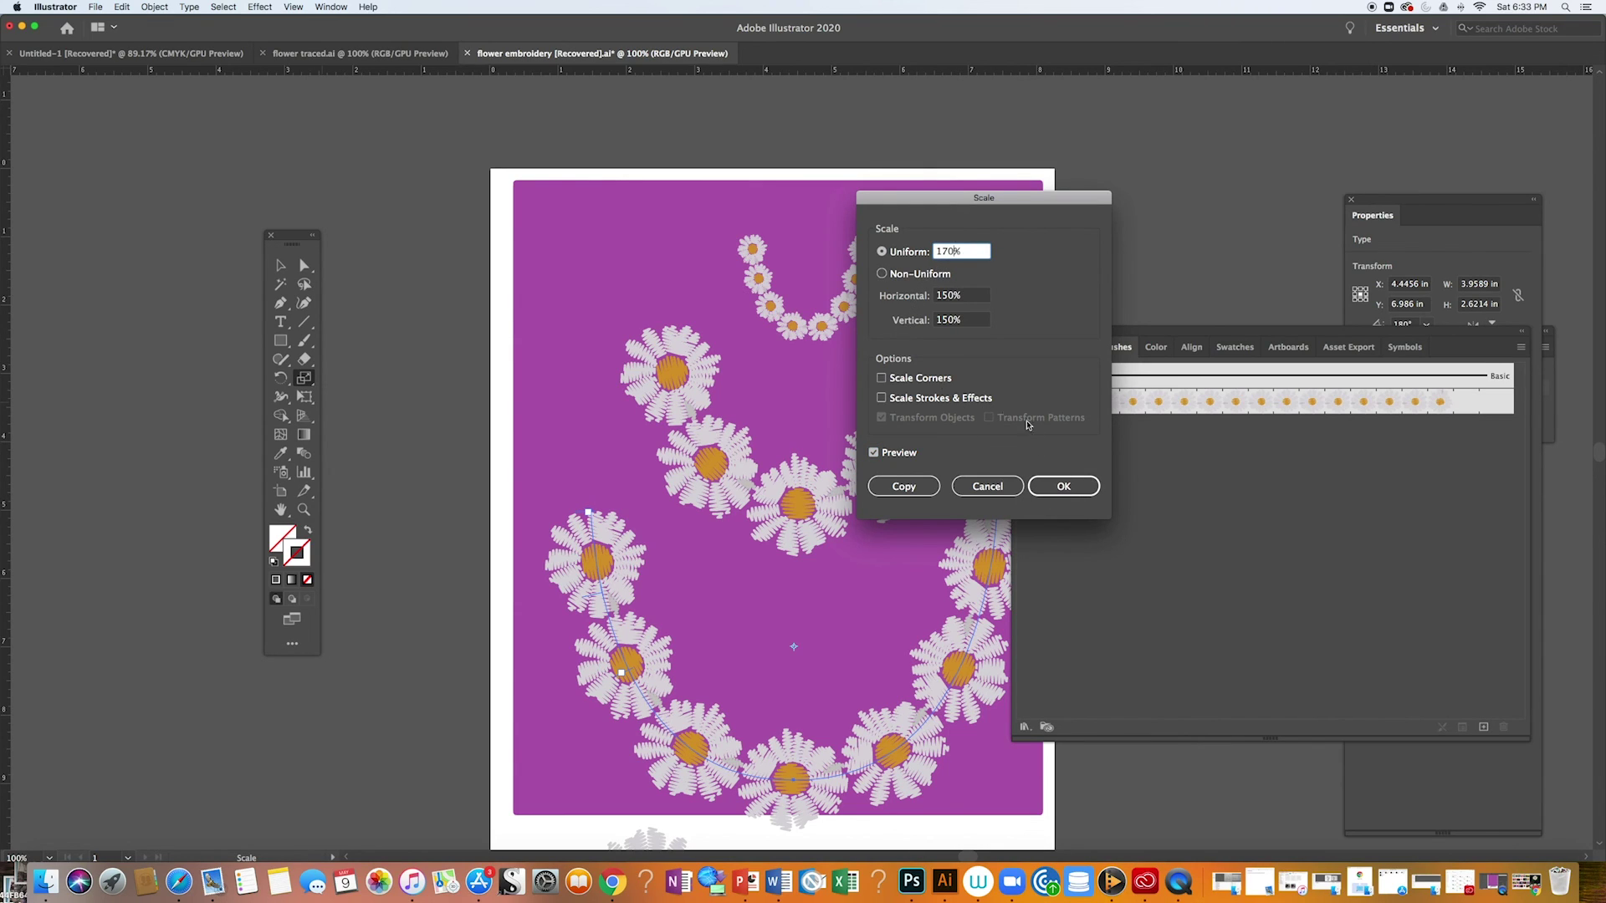
{"action": "left_click", "coordinate": [1063, 486]}
Move the Brushes panel clear of the enlarged curve, apply the rescaled daisy pattern brush to that curve, and deselect it.
{"action": "mouse_move", "coordinate": [1233, 350]}
{"action": "left_mouse_down"}
{"action": "mouse_move", "coordinate": [1468, 439]}
{"action": "mouse_move", "coordinate": [1256, 169]}
{"action": "left_mouse_up"}
{"action": "key", "text": "a"}
{"action": "left_click", "coordinate": [808, 684]}
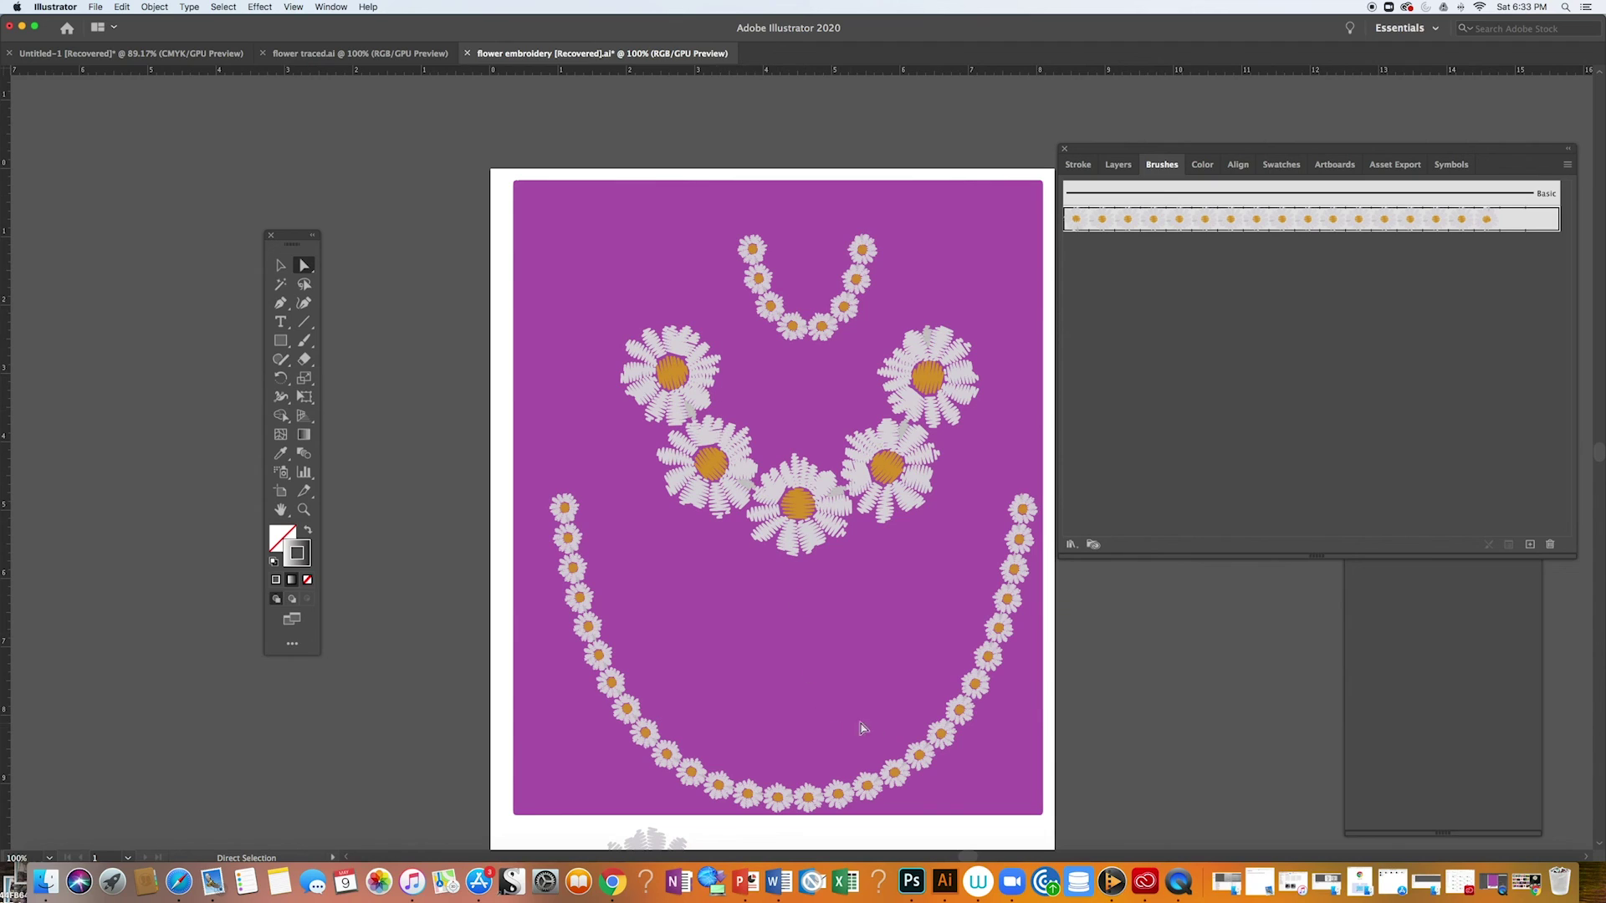